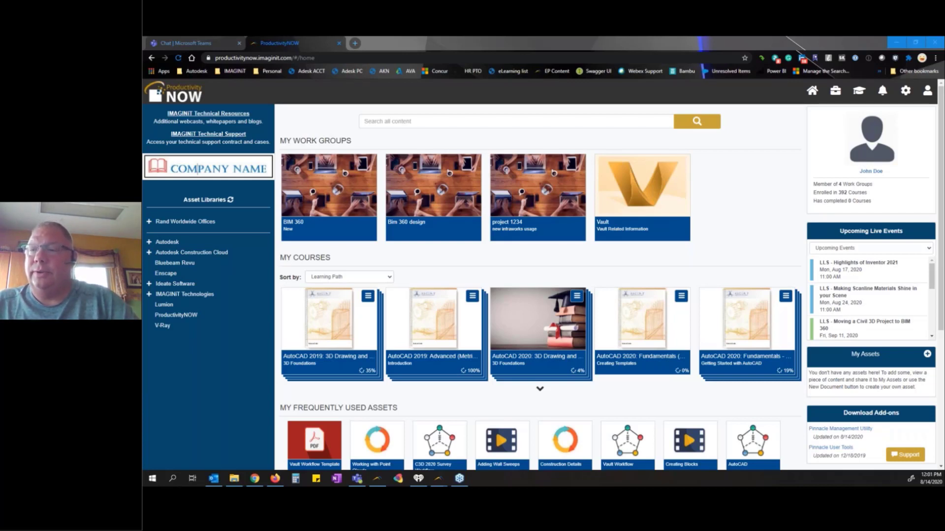
# Switch to the Administrator Utility, review the Administrator group's permissions for portal branding and customization, and close the utility
pyautogui.click(496, 139)
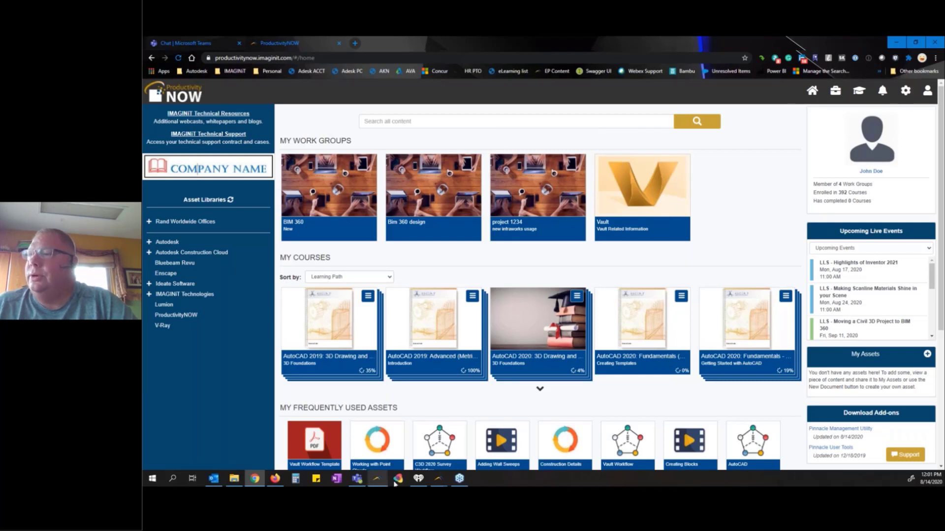
pyautogui.moveTo(438, 478)
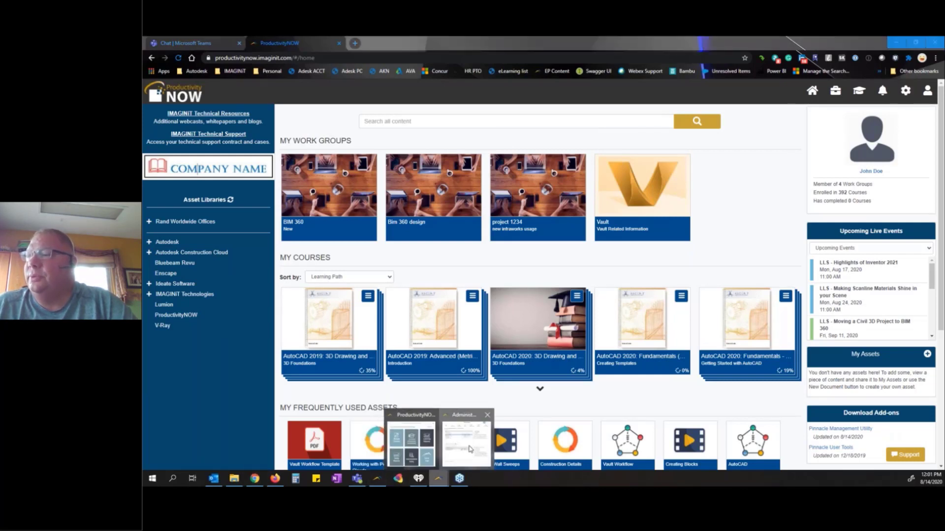
pyautogui.click(469, 449)
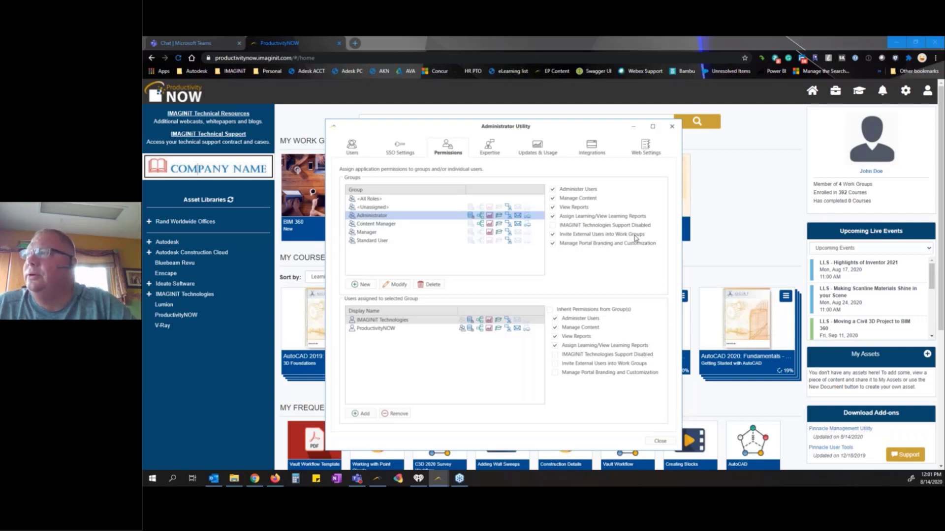
pyautogui.click(552, 235)
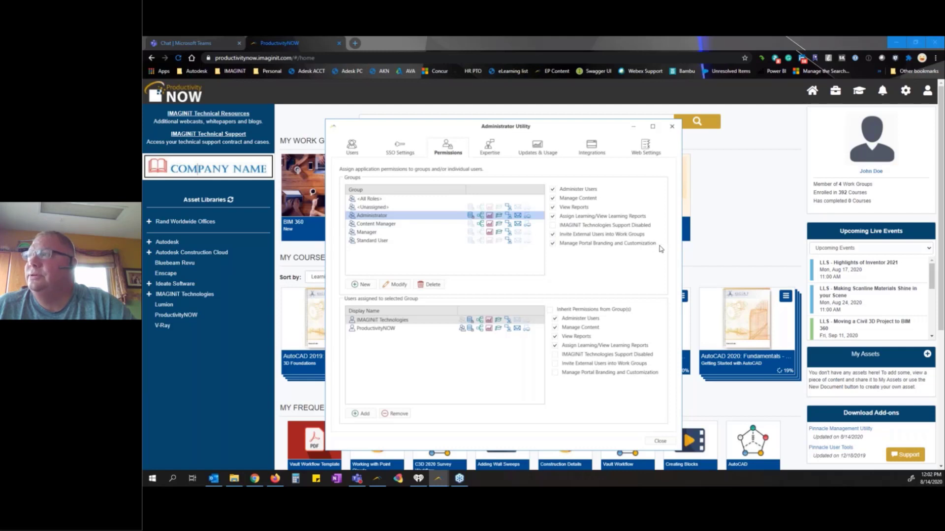
pyautogui.click(672, 129)
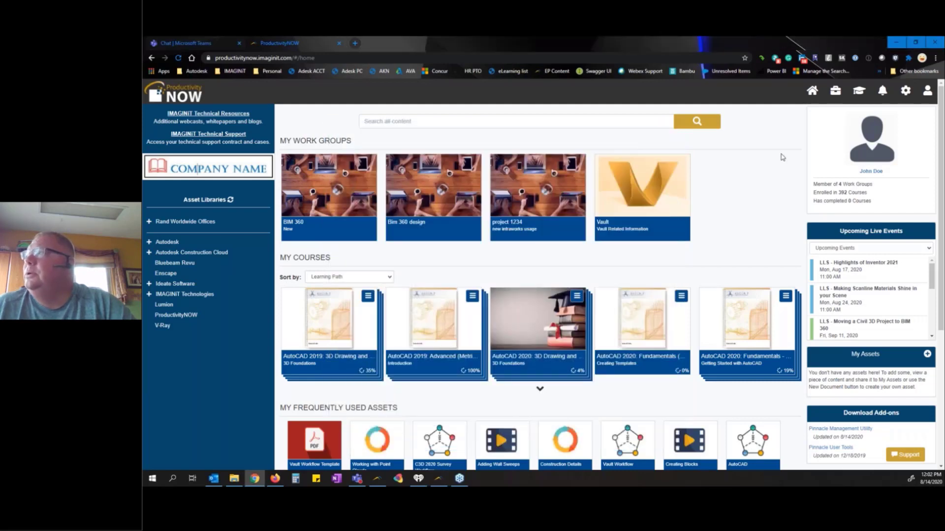
# Open the portal's Branding & Customization settings
pyautogui.click(903, 92)
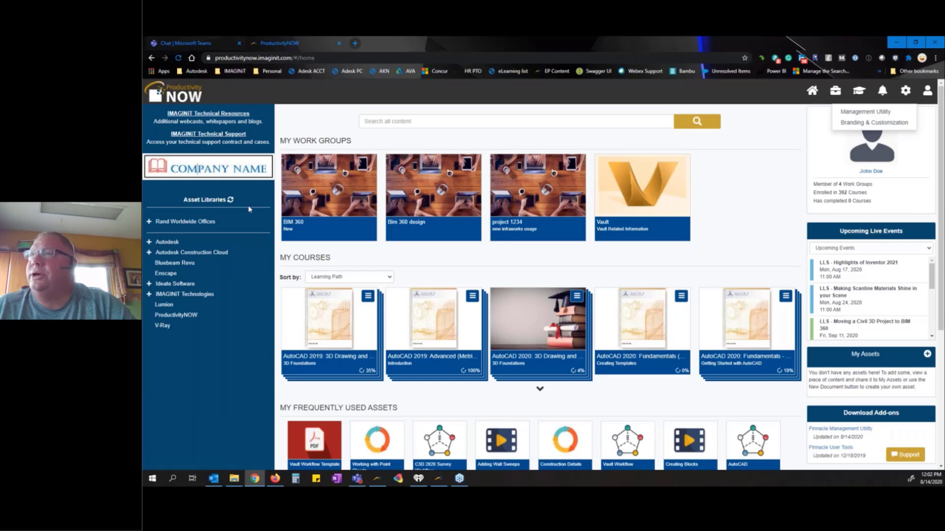
pyautogui.click(866, 123)
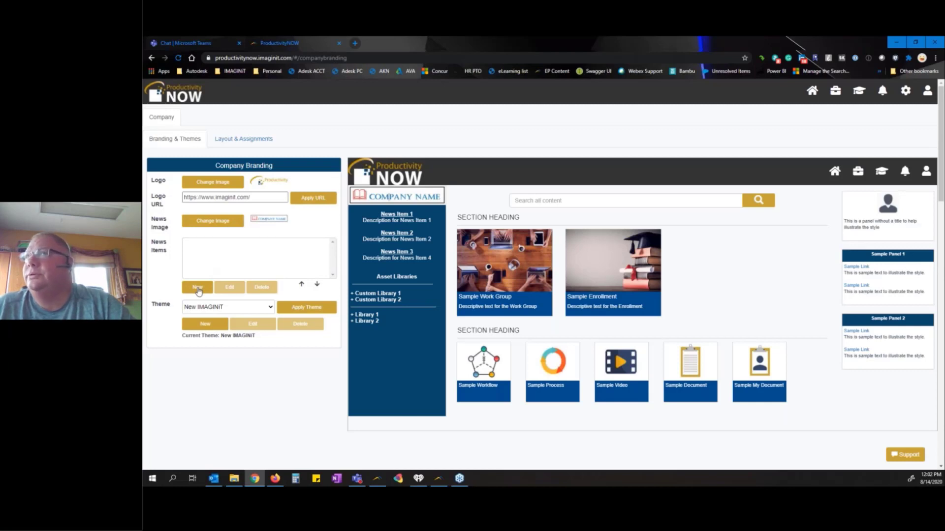
# Switch to Firefox to view the Rand Intranet page and minimize that window
pyautogui.click(277, 480)
pyautogui.click(179, 43)
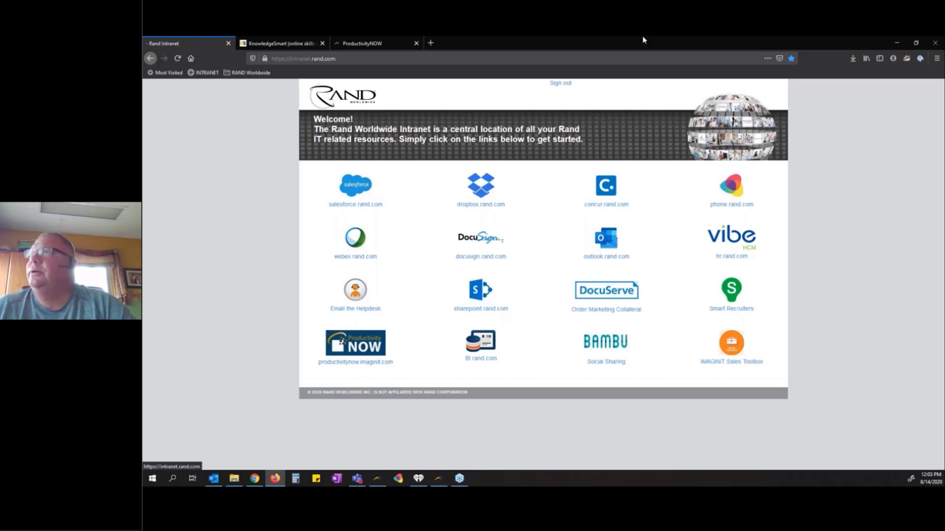
pyautogui.click(897, 42)
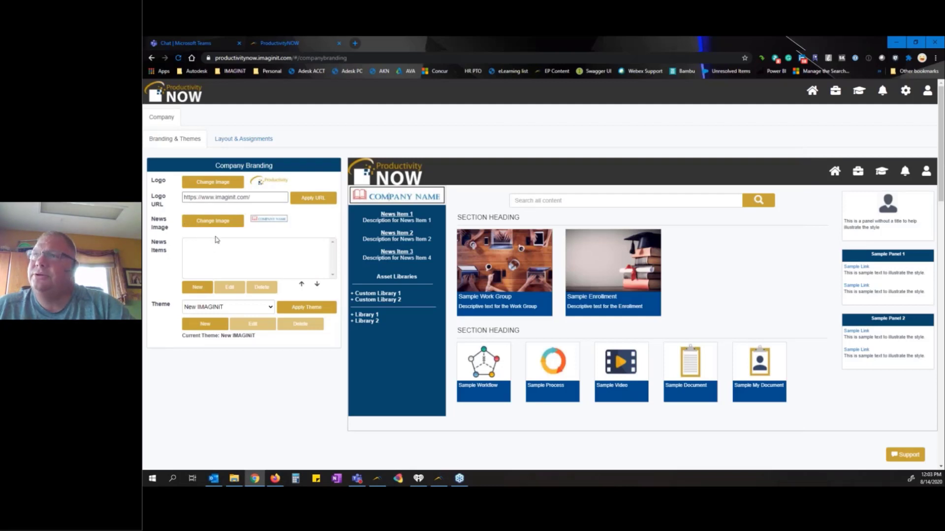
# Bring up a blank news item form to check its title, details and link fields, and cancel it
pyautogui.click(197, 287)
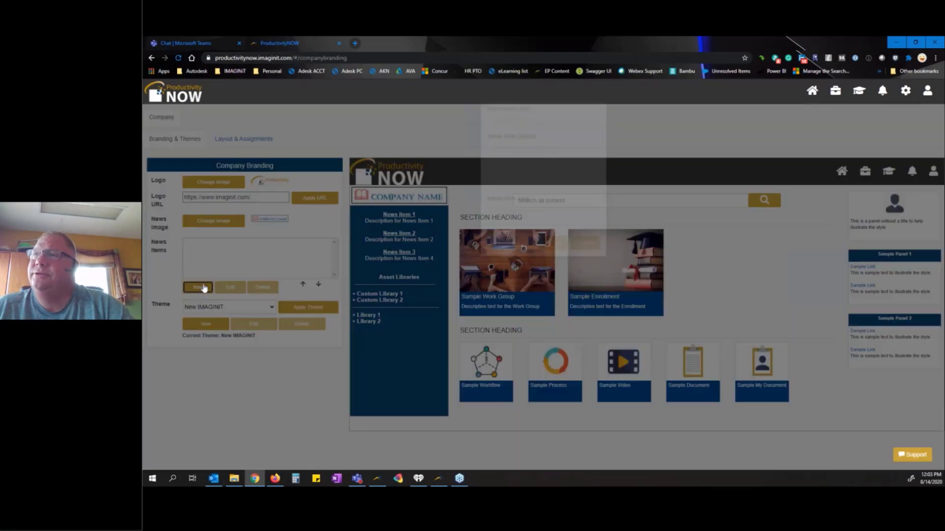
pyautogui.click(509, 192)
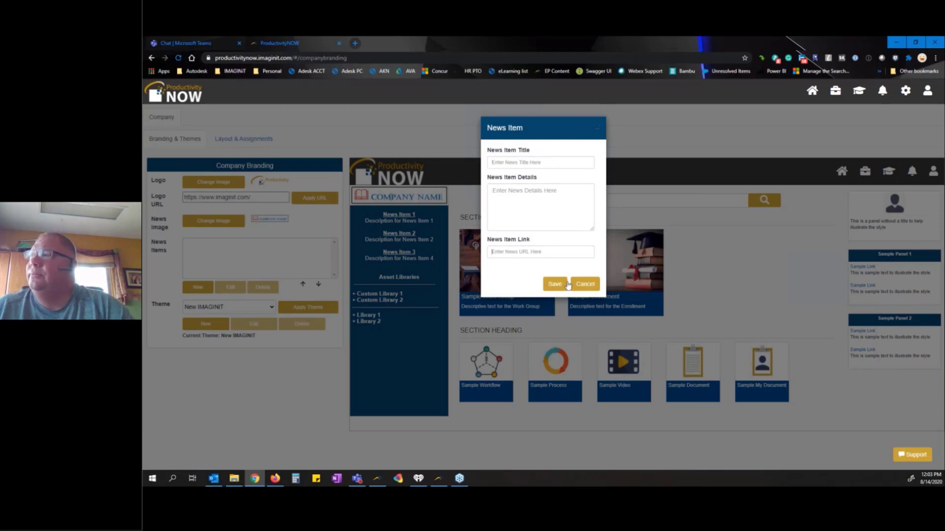
pyautogui.click(584, 285)
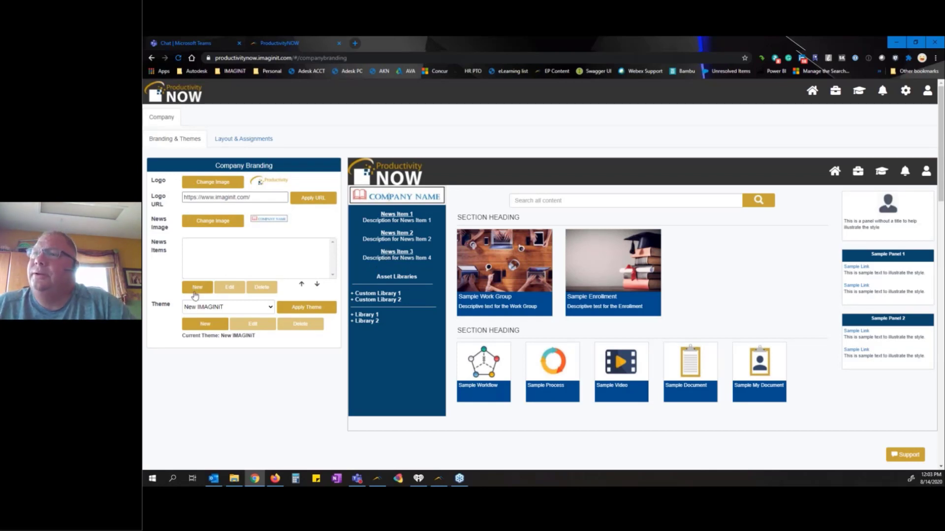
# Preview the EP - Red Theme in the company branding and return the selection to New IMAGINIT
pyautogui.click(255, 310)
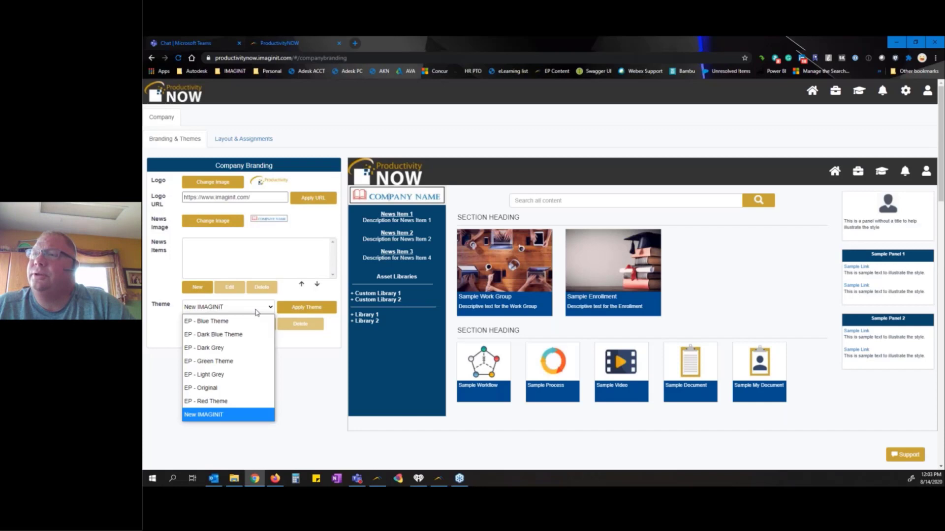
pyautogui.click(234, 400)
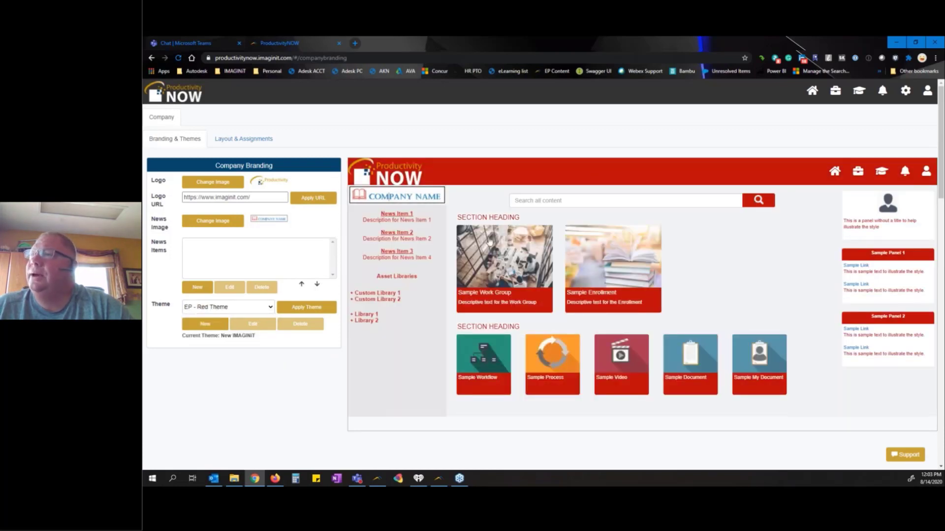
pyautogui.click(244, 307)
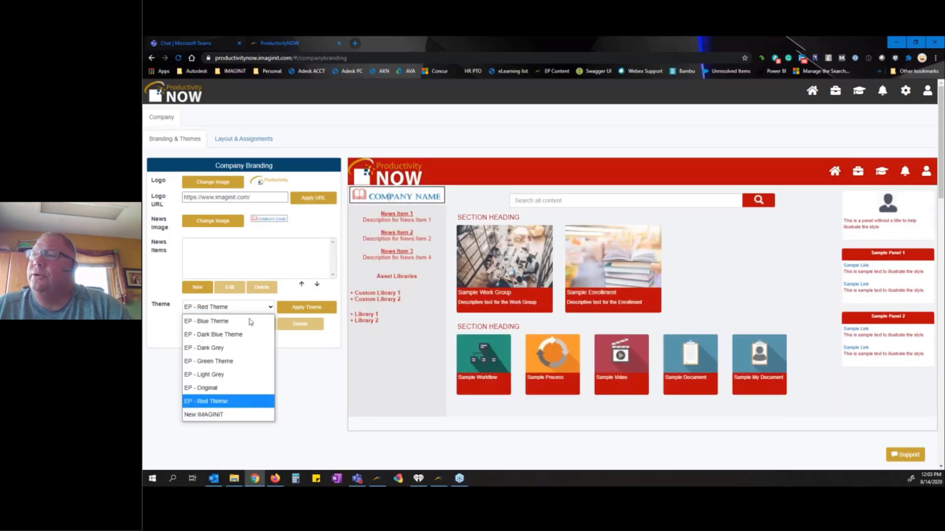
pyautogui.click(213, 415)
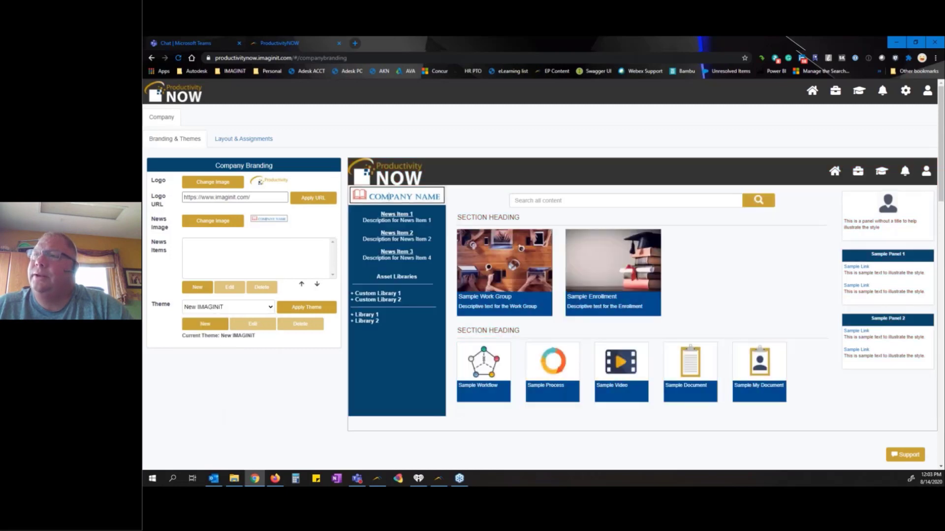
# Create a new theme based on New IMAGINIT and name it New Company ABC
pyautogui.click(211, 326)
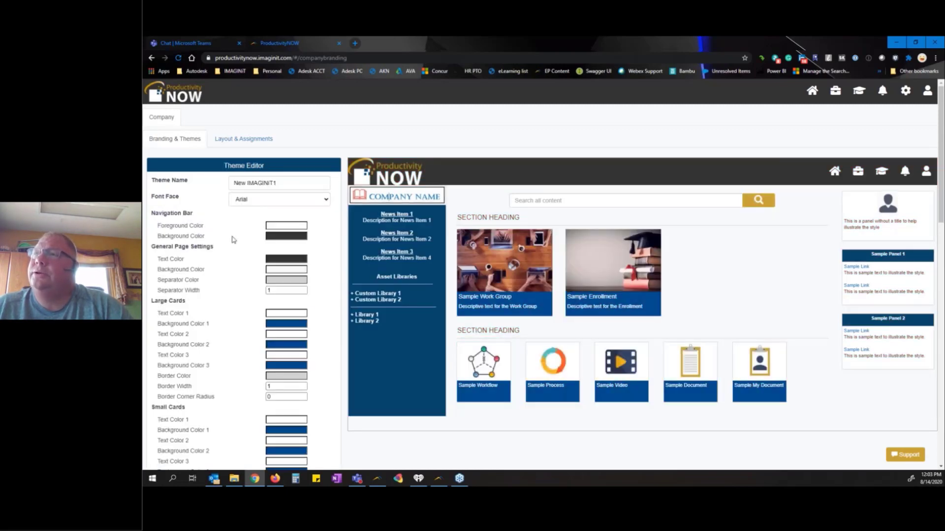
pyautogui.scroll(-3, 232, 238)
pyautogui.scroll(3, 232, 238)
pyautogui.click(249, 183)
pyautogui.moveTo(247, 183); pyautogui.dragTo(305, 182)
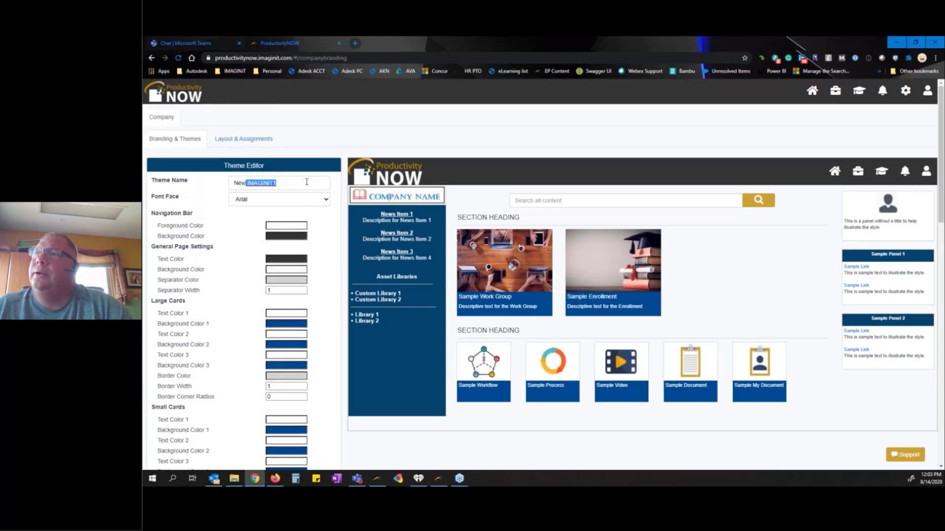
pyautogui.write('Ci')
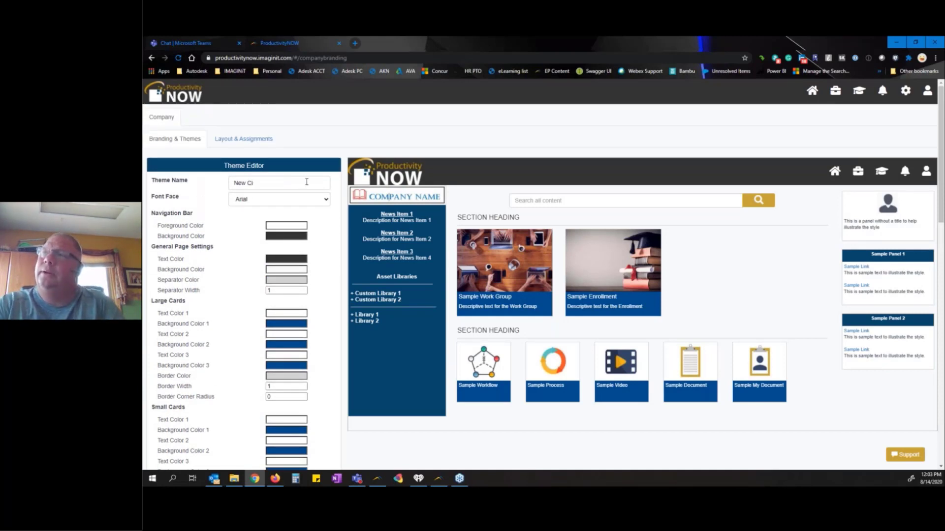
pyautogui.write('mpan')
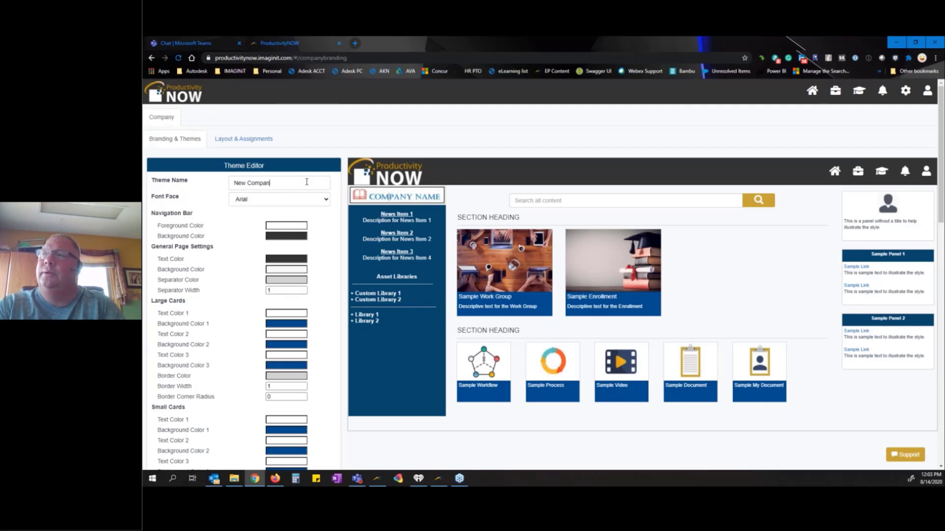
pyautogui.write('y ABC')
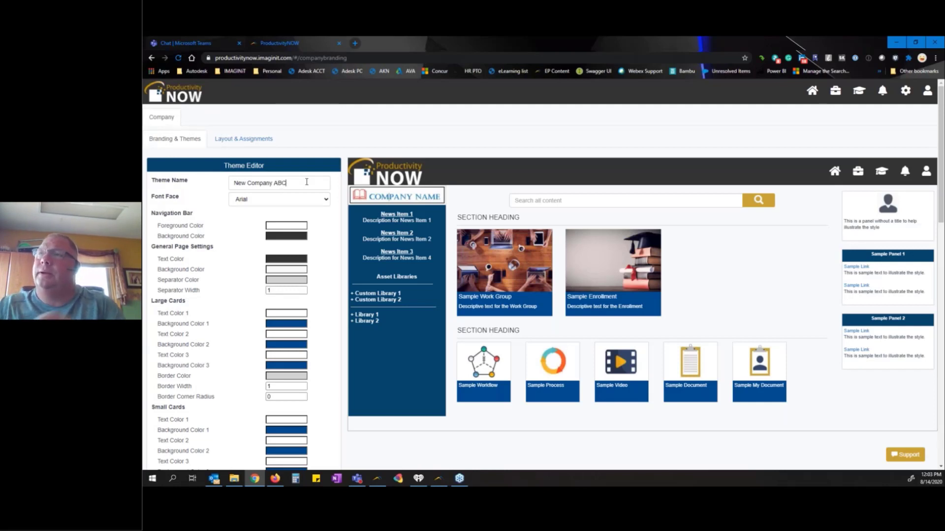
# Try Courier New as the theme's font face and settle on Comic Sans MS
pyautogui.click(290, 200)
pyautogui.press('Escape')
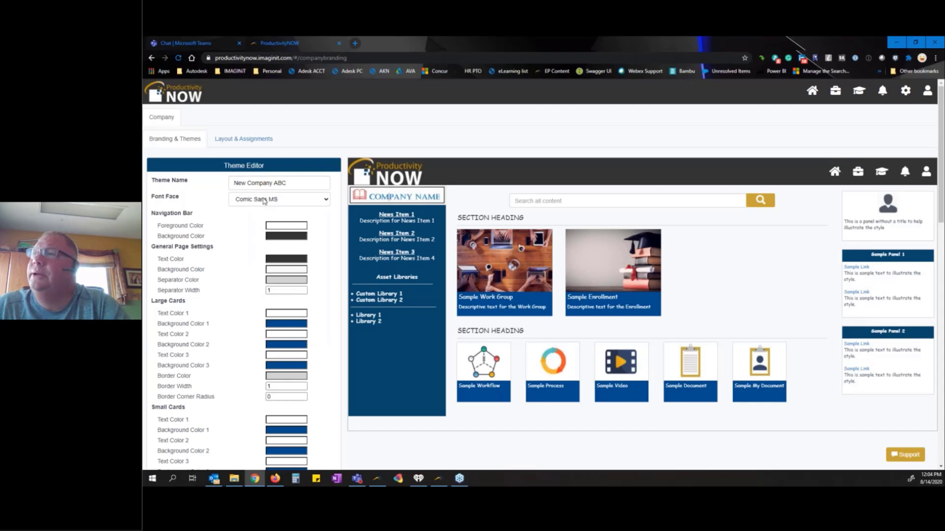
pyautogui.click(264, 201)
pyautogui.click(242, 233)
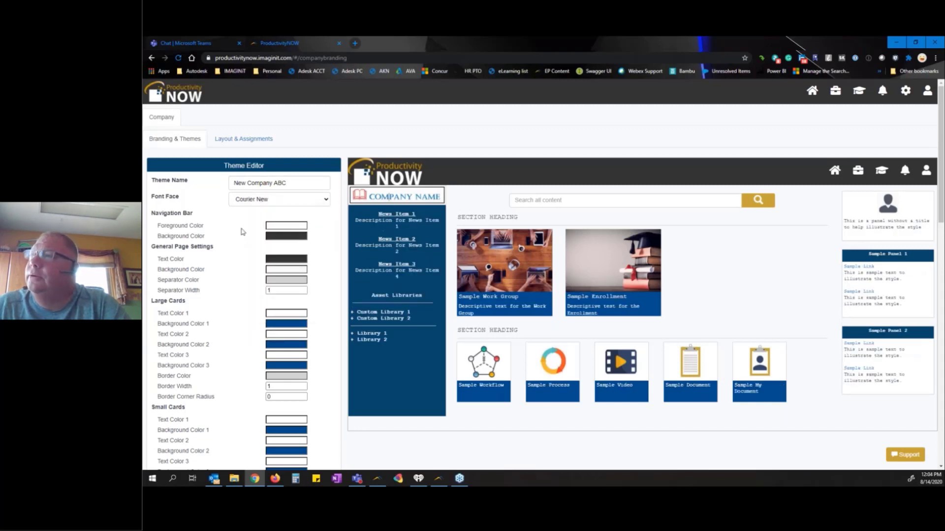
pyautogui.click(249, 200)
pyautogui.click(247, 227)
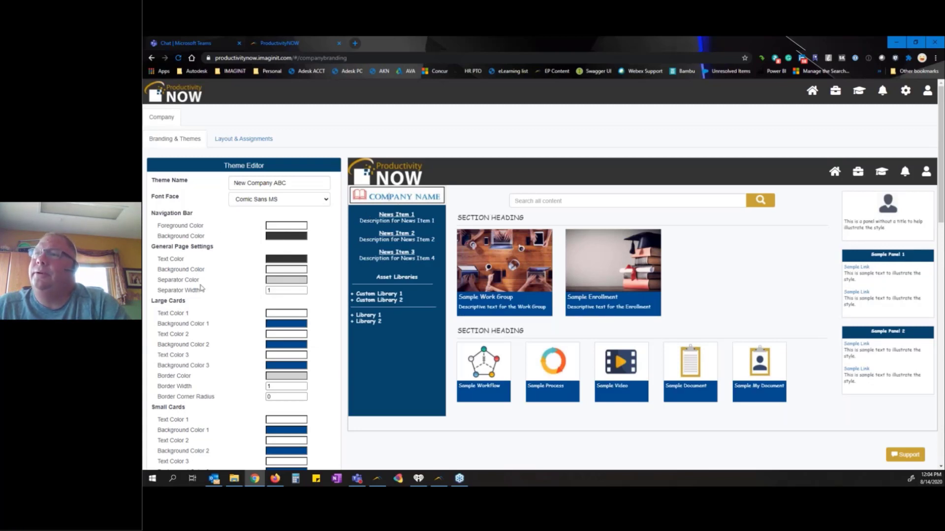
# Look through the theme's color, border, button and card image settings, and discard the new theme's changes
pyautogui.scroll(-5, 201, 288)
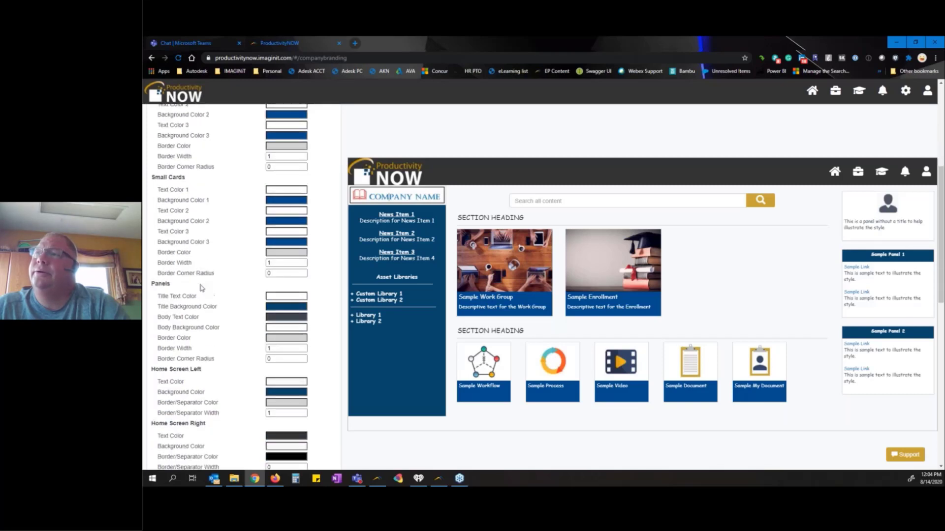
pyautogui.scroll(-5, 201, 288)
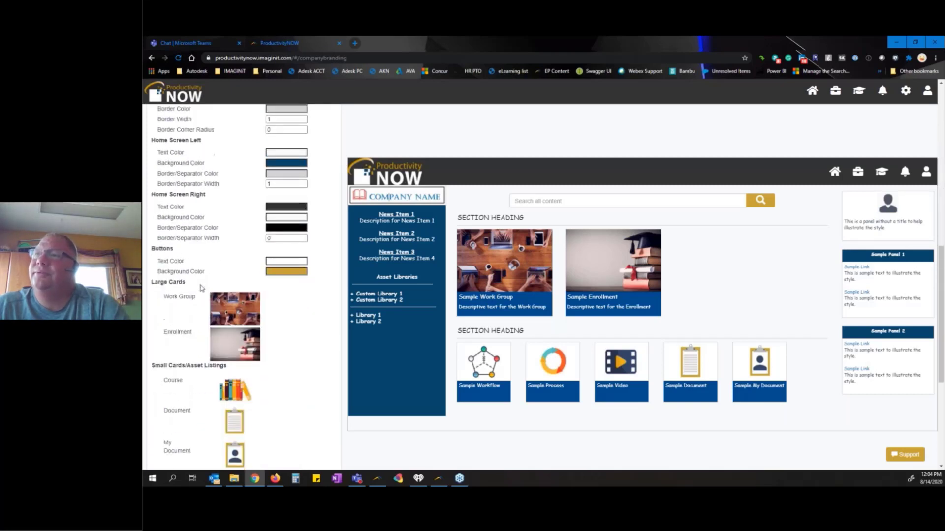
pyautogui.scroll(10, 201, 287)
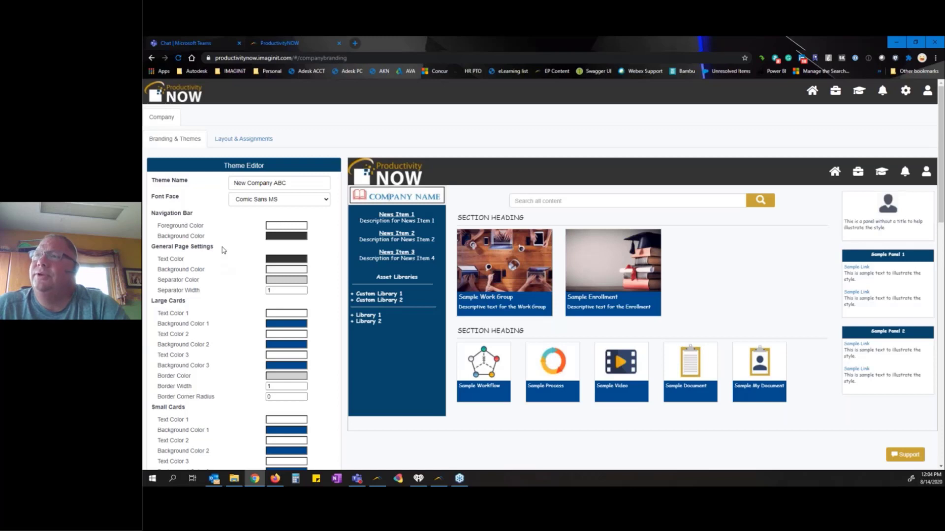
pyautogui.scroll(-2, 223, 247)
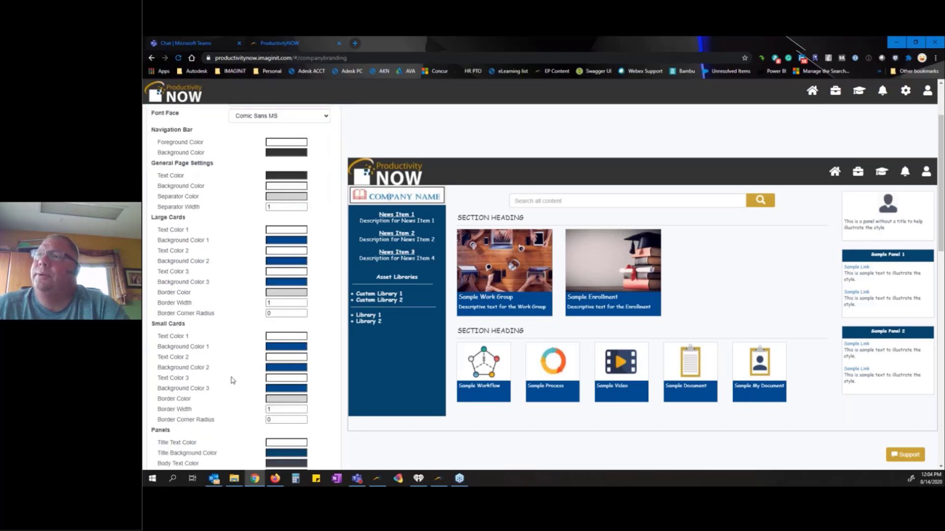
pyautogui.scroll(-2, 231, 374)
pyautogui.scroll(-7, 233, 380)
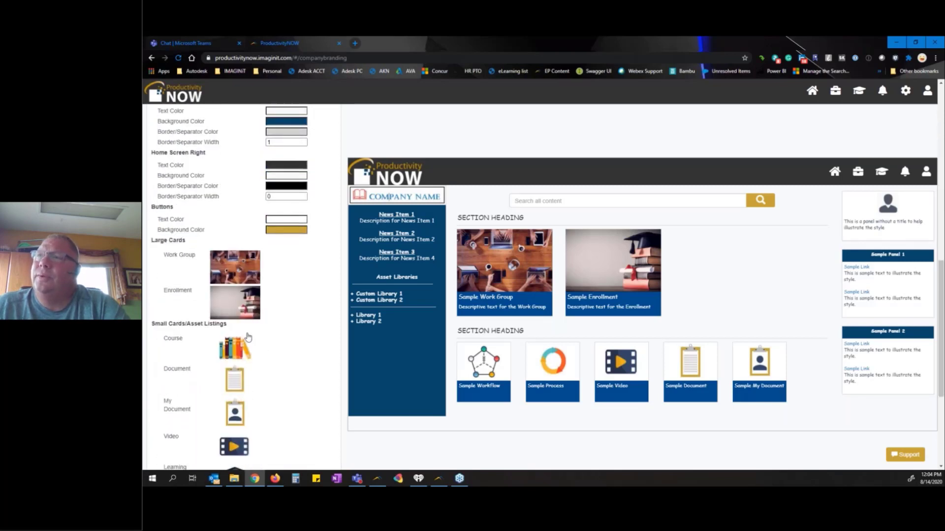
pyautogui.scroll(-4, 309, 435)
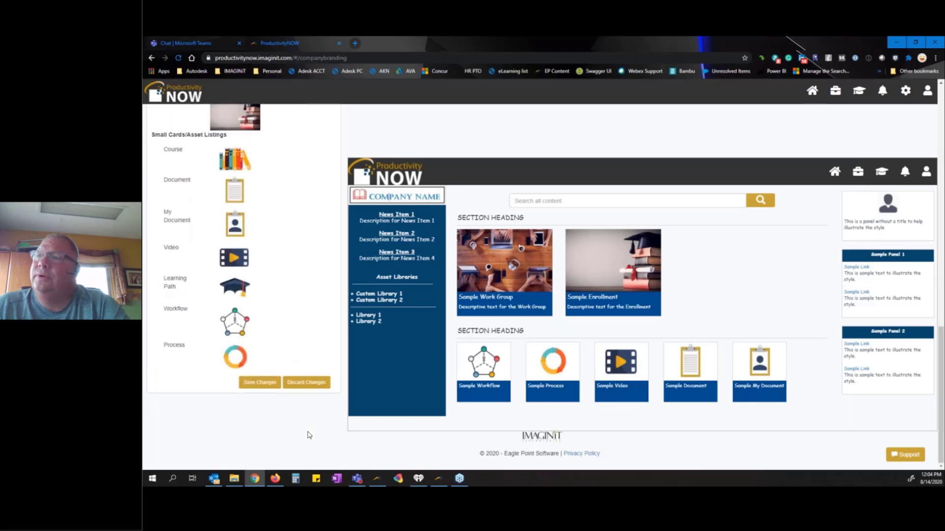
pyautogui.scroll(15, 309, 435)
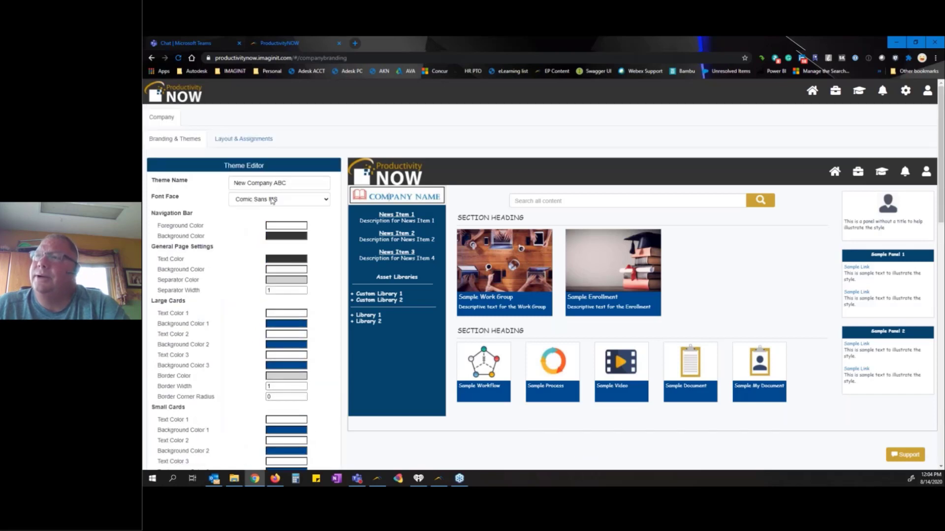
pyautogui.scroll(-5, 257, 422)
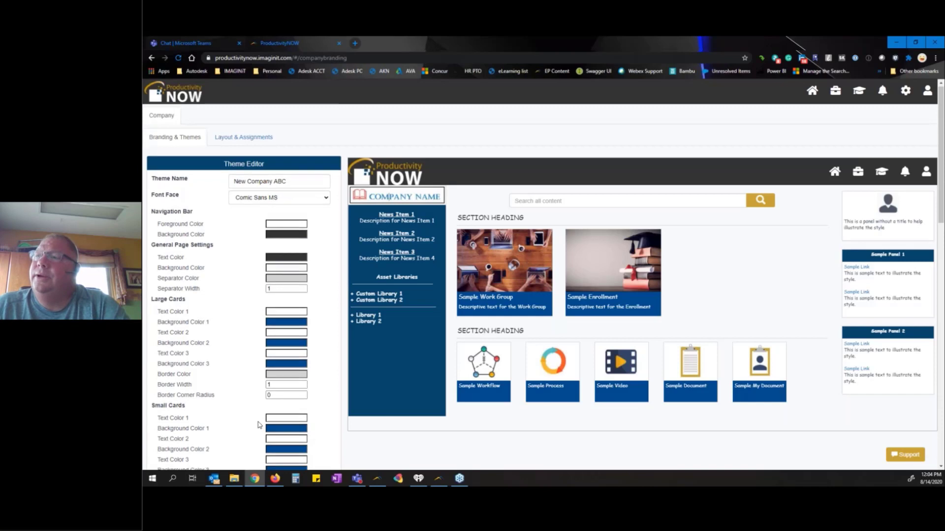
pyautogui.click(318, 446)
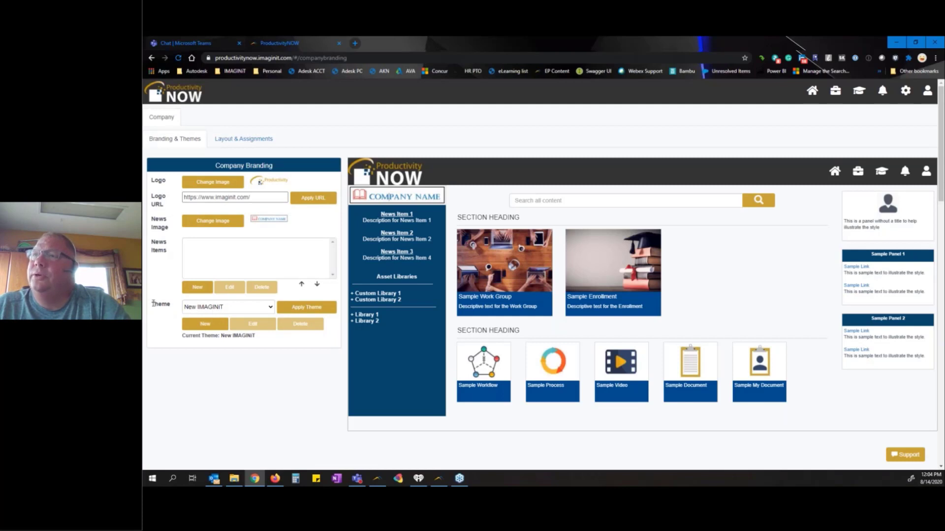
# Enable custom page layouts for the company under the layout and assignment settings, and confirm the change
pyautogui.moveTo(153, 304); pyautogui.dragTo(171, 303)
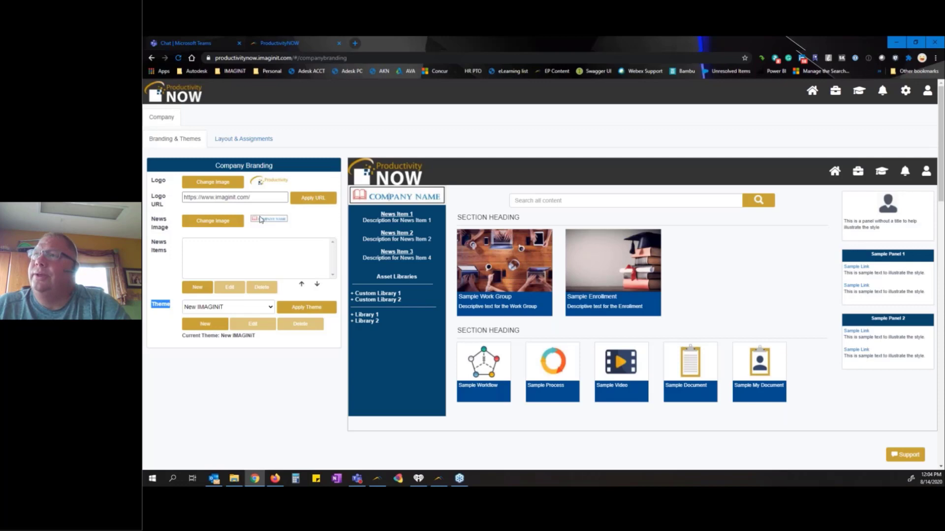
pyautogui.click(241, 139)
pyautogui.click(237, 162)
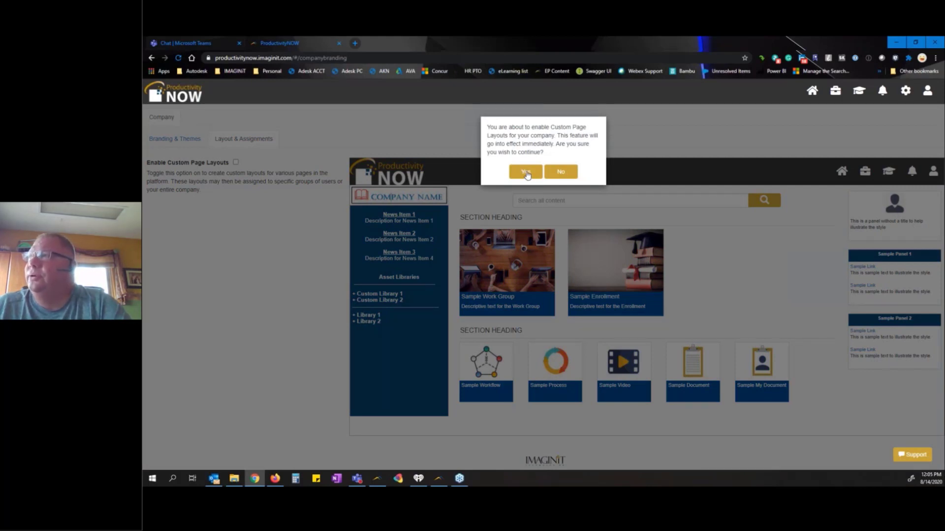
pyautogui.click(526, 173)
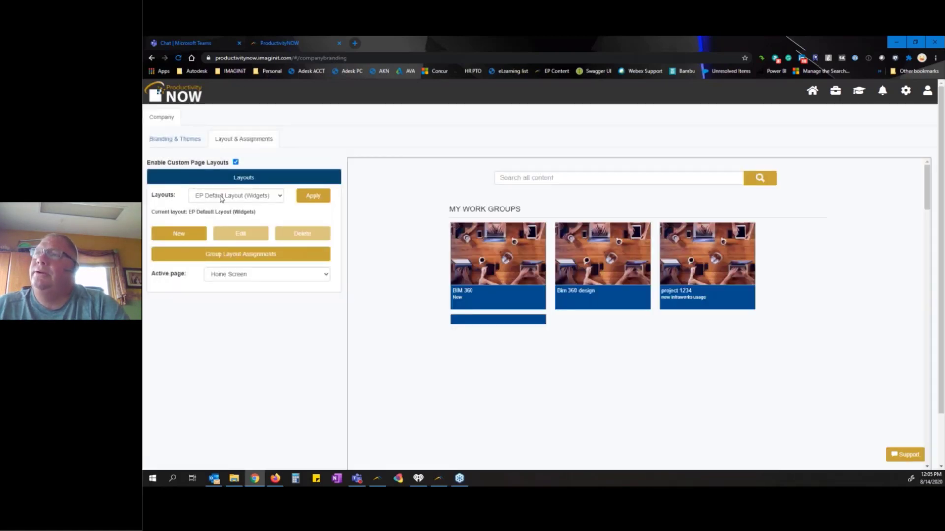
# Create a new layout based on EP Default Layout (Widgets)
pyautogui.click(280, 196)
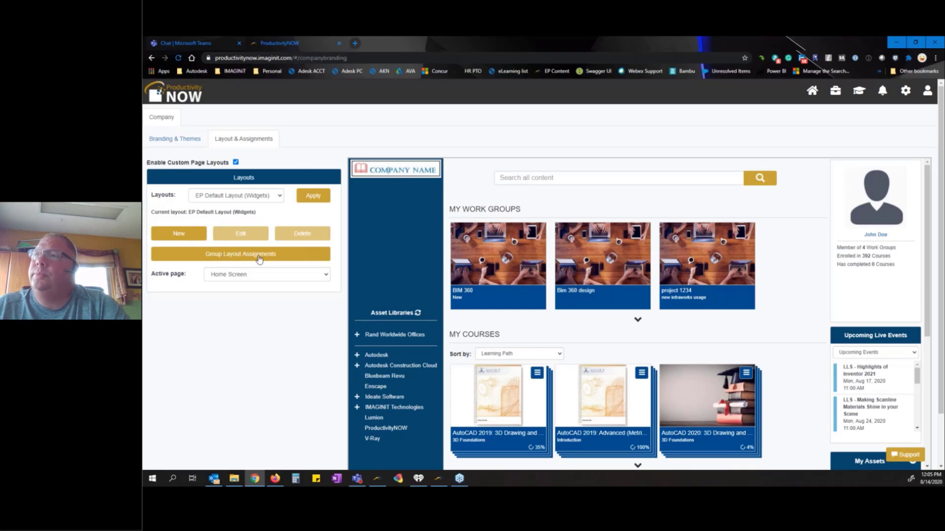
pyautogui.click(183, 236)
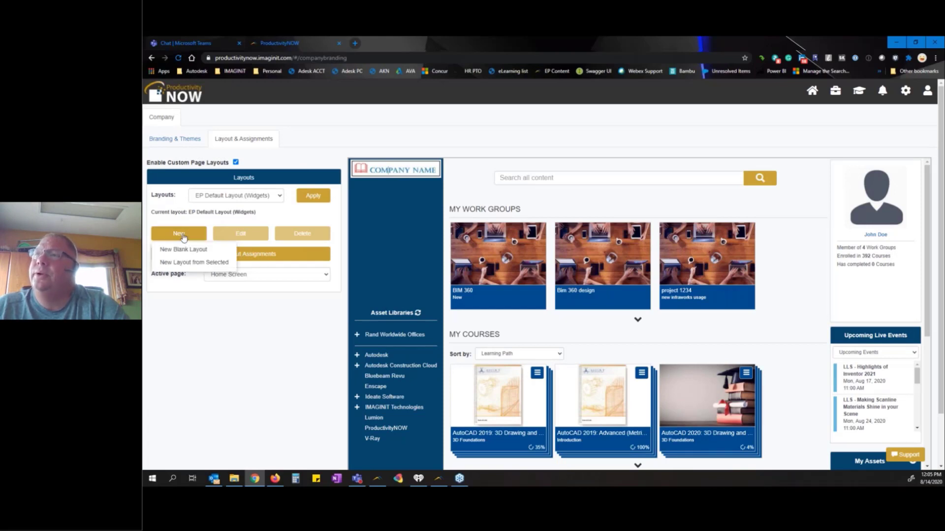
pyautogui.click(185, 263)
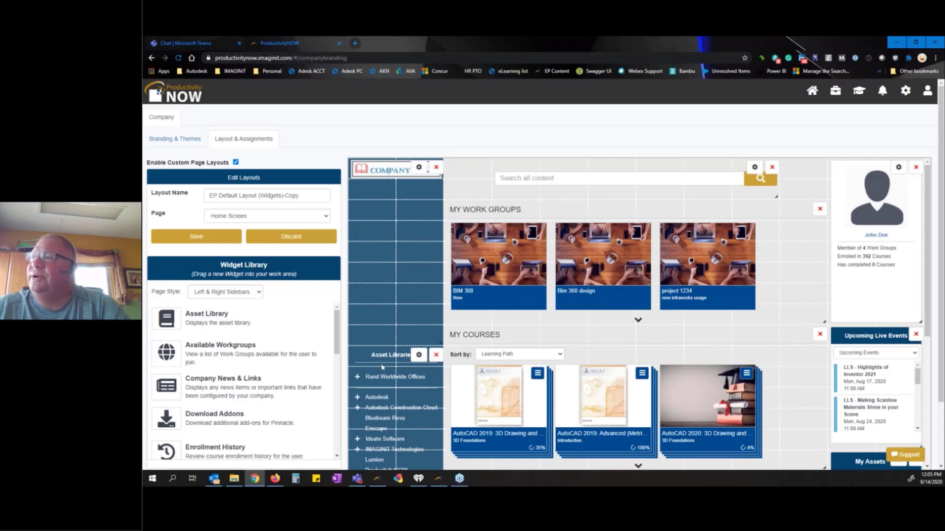
# Check the display style options, Panel and Overlay, of the Asset Libraries widget and close its properties
pyautogui.click(418, 355)
pyautogui.click(523, 153)
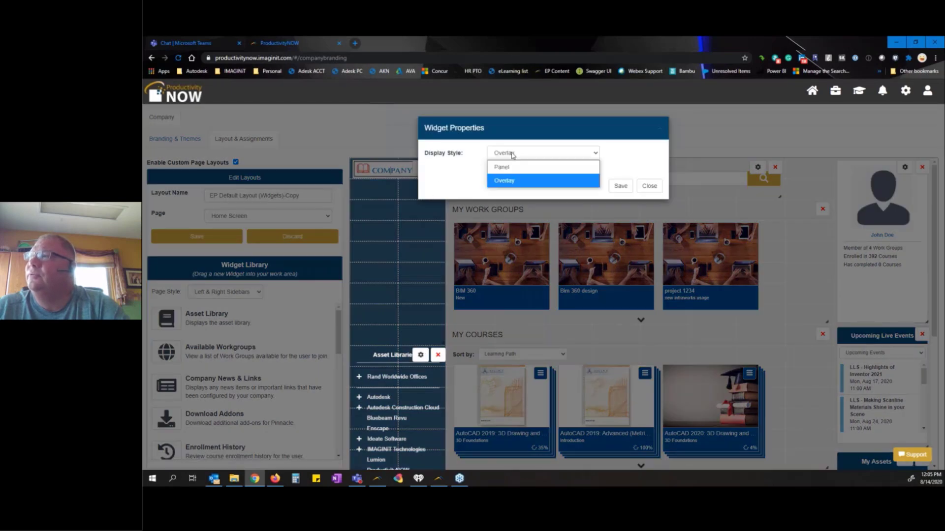
pyautogui.click(624, 156)
pyautogui.click(649, 186)
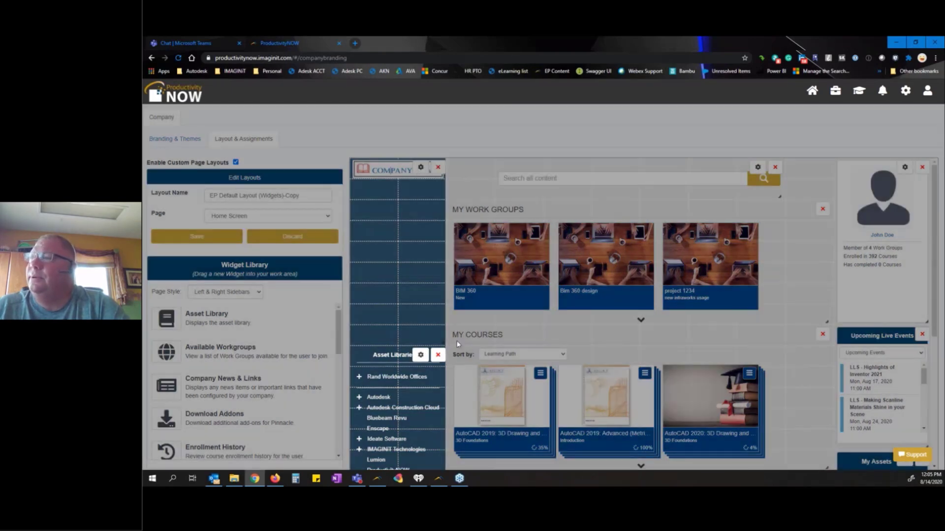
# Move the My Courses widget above My Work Groups, directly beneath the search bar on the home screen layout
pyautogui.scroll(-3, 378, 357)
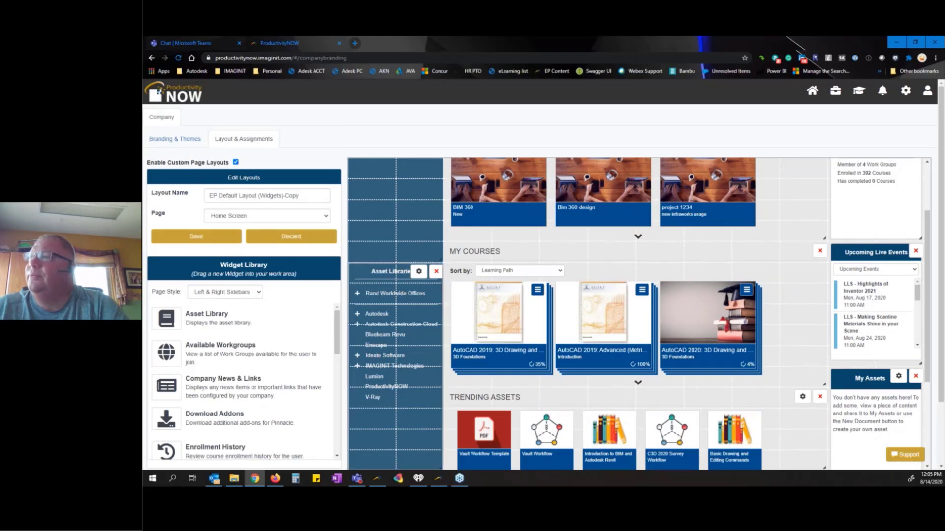
pyautogui.scroll(3, 497, 198)
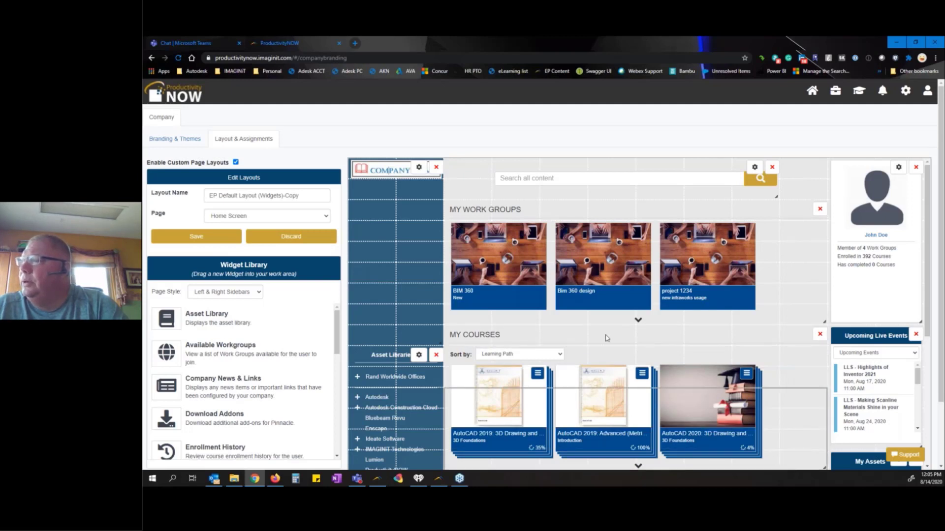
pyautogui.moveTo(586, 350); pyautogui.dragTo(598, 308)
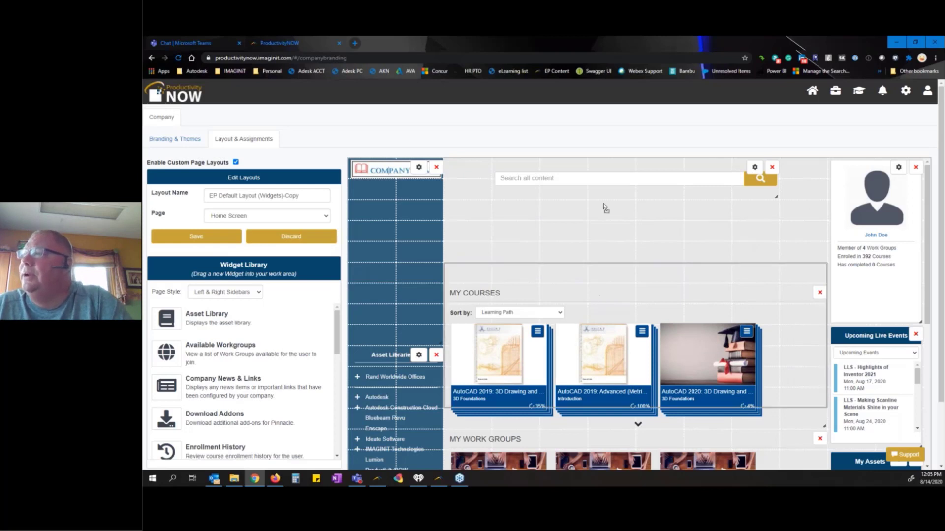
pyautogui.moveTo(603, 200); pyautogui.dragTo(603, 212)
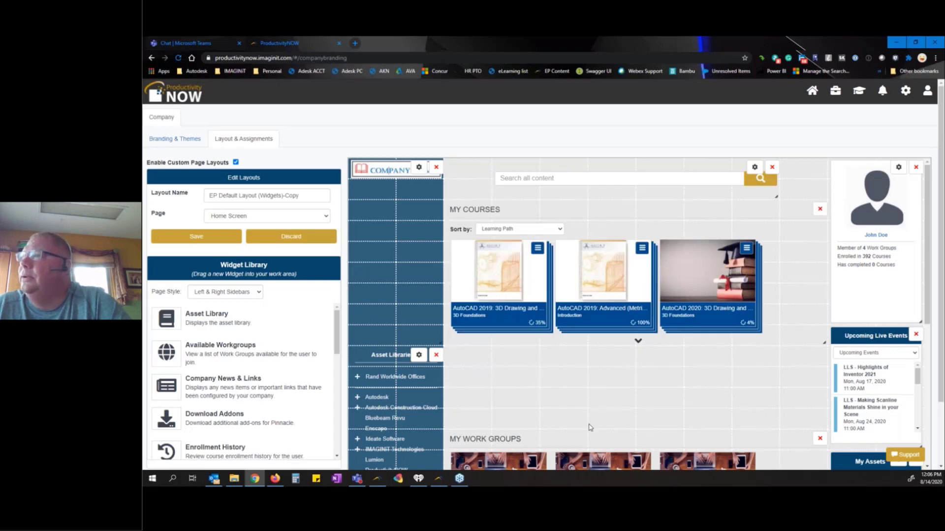
# Move the My Work Groups and Trending Assets widgets up to close the gaps beneath My Courses, and review the home screen layout
pyautogui.scroll(-3, 588, 428)
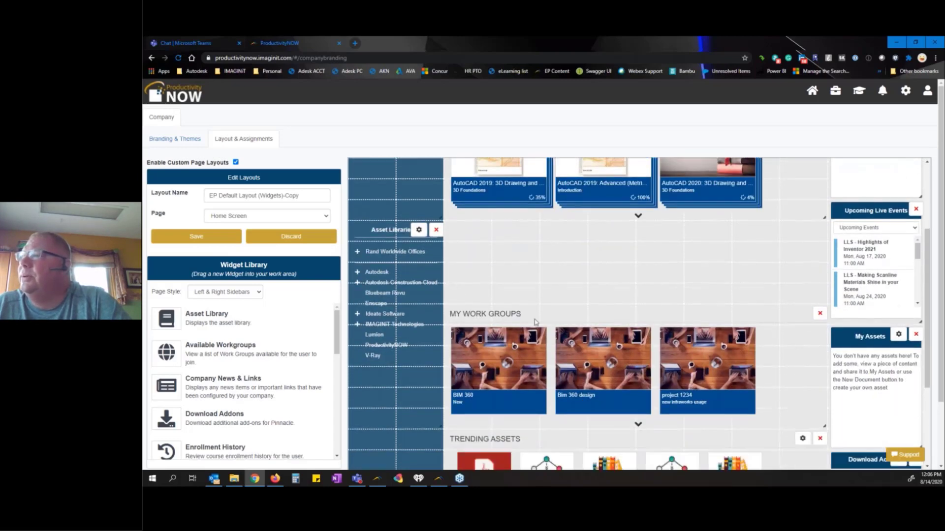
pyautogui.moveTo(535, 326); pyautogui.dragTo(541, 268)
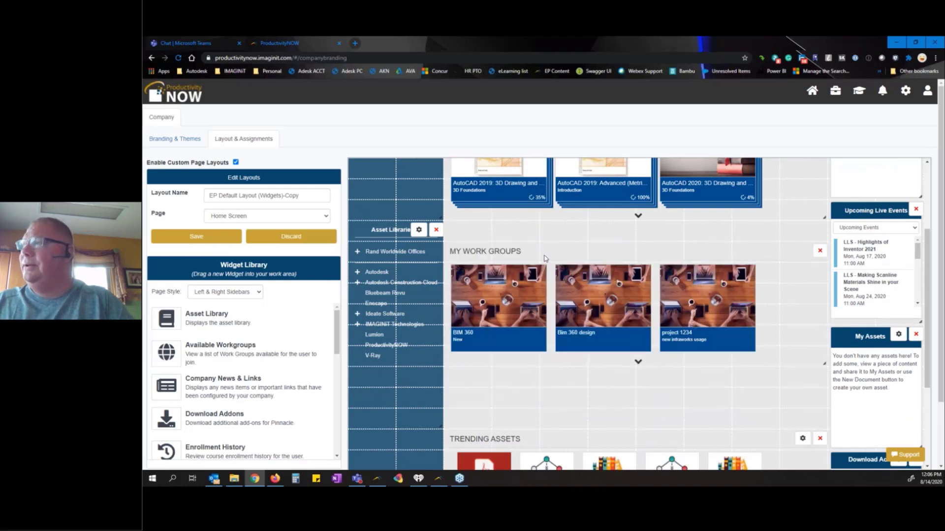
pyautogui.scroll(-1, 638, 314)
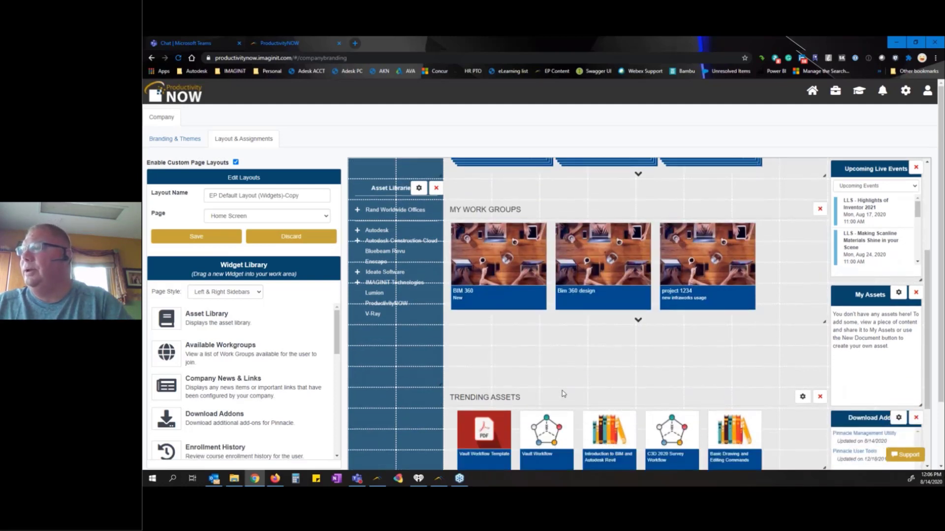
pyautogui.scroll(-2, 593, 320)
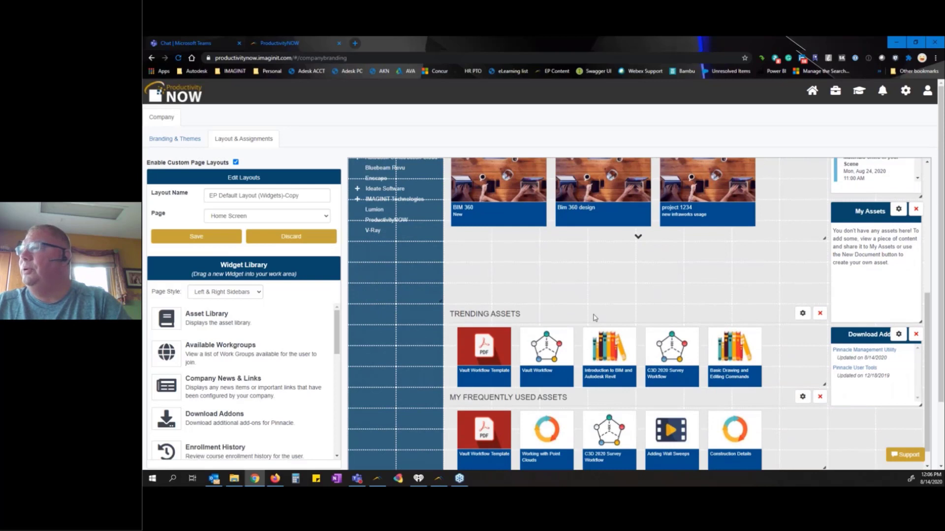
pyautogui.moveTo(595, 289); pyautogui.dragTo(601, 270)
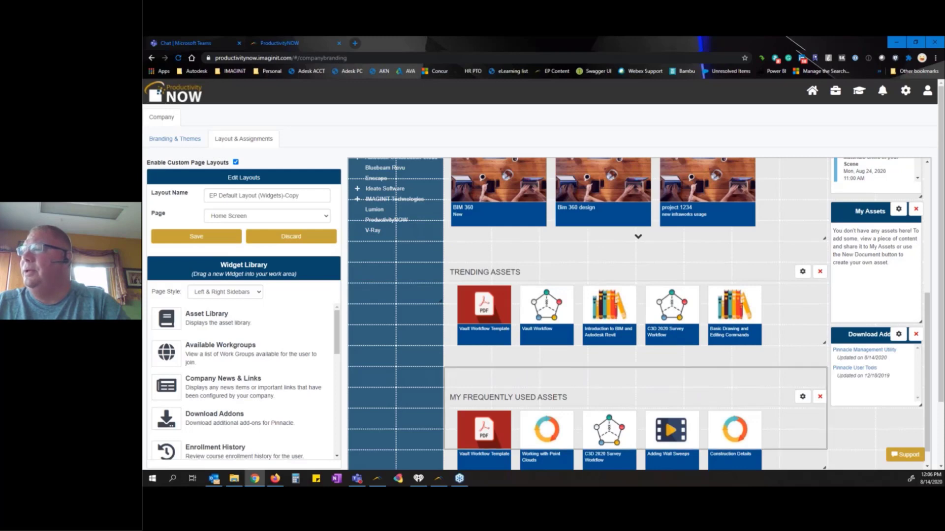
pyautogui.scroll(5, 853, 221)
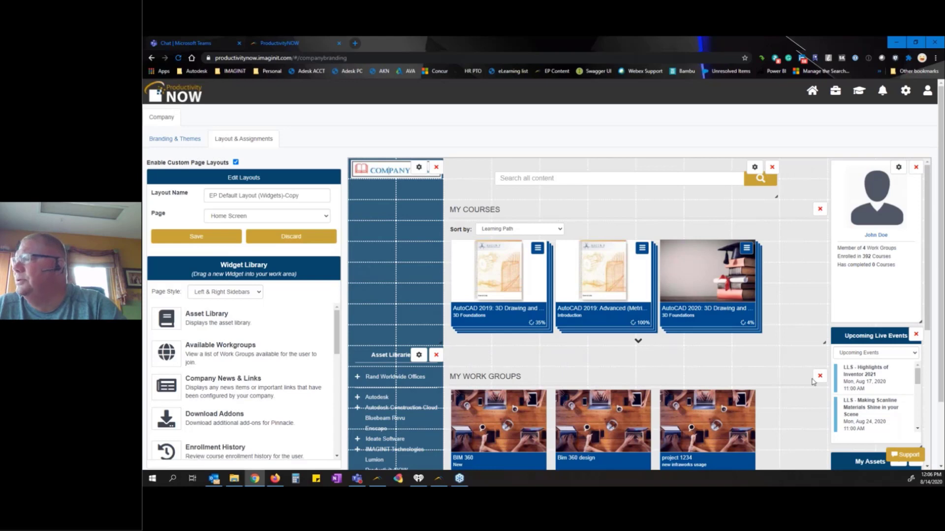
pyautogui.scroll(-2, 813, 382)
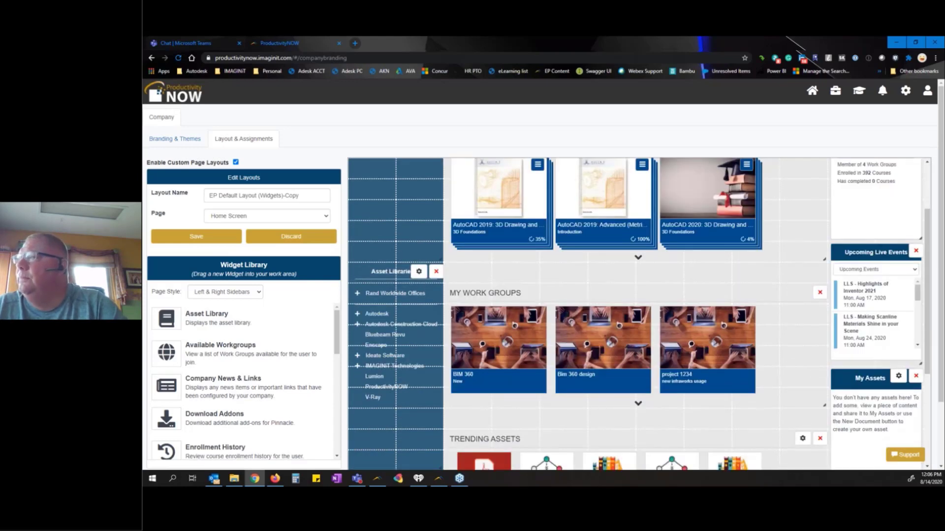
pyautogui.scroll(2, 789, 188)
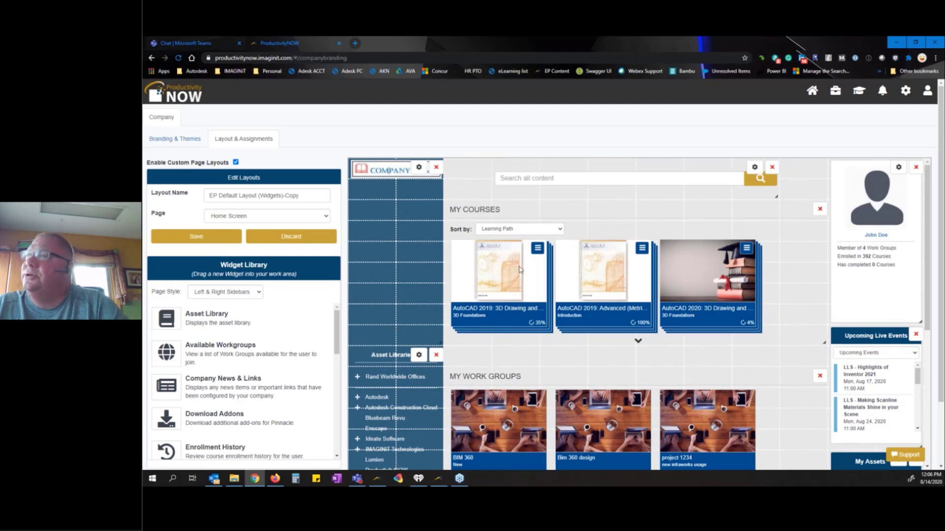
# Switch the layout being edited to the Learning Center page and look through its widgets
pyautogui.click(221, 219)
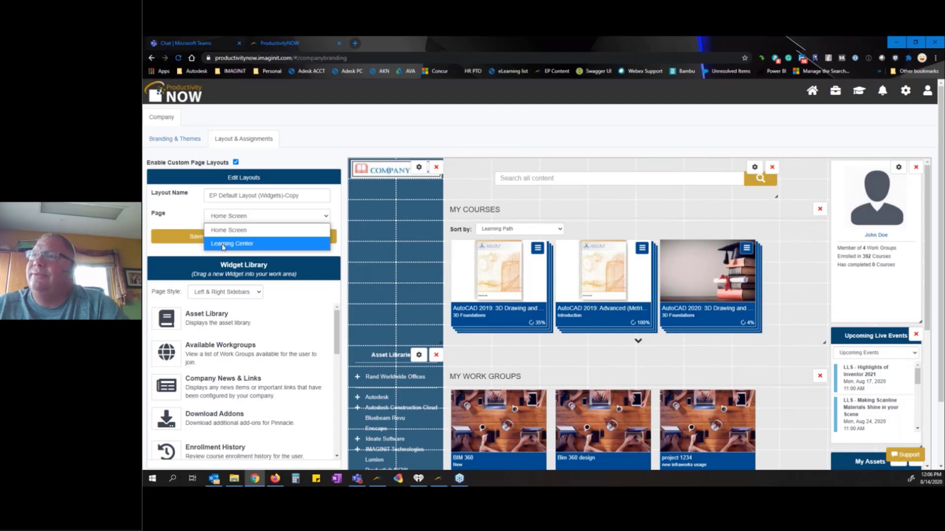
pyautogui.click(222, 244)
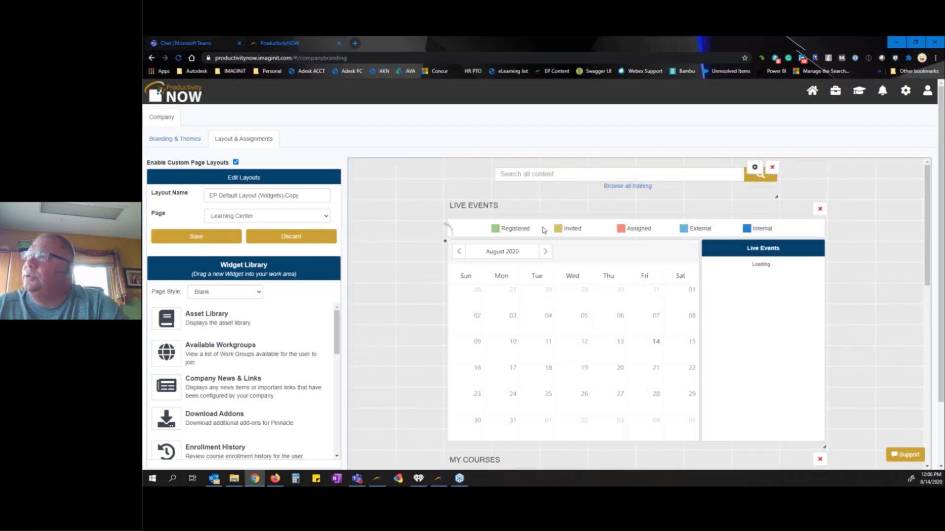
pyautogui.scroll(-5, 547, 324)
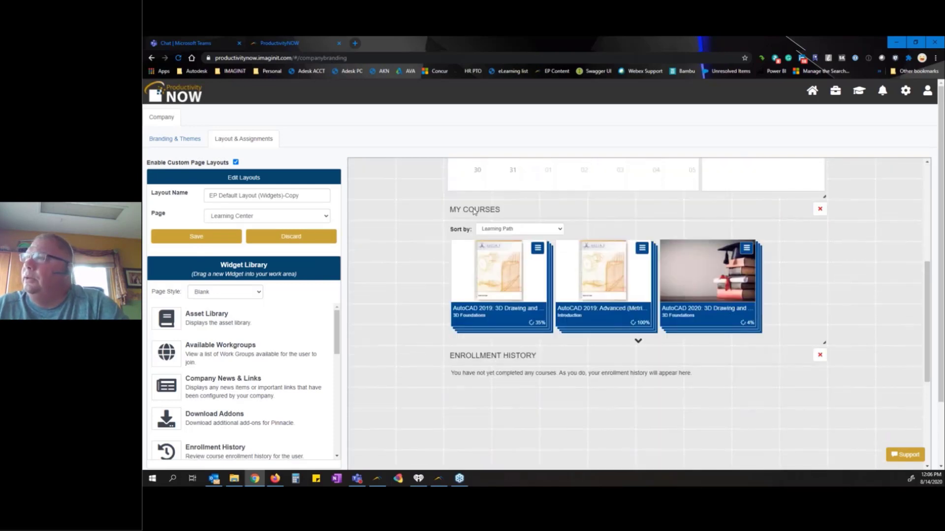
pyautogui.scroll(-3, 498, 321)
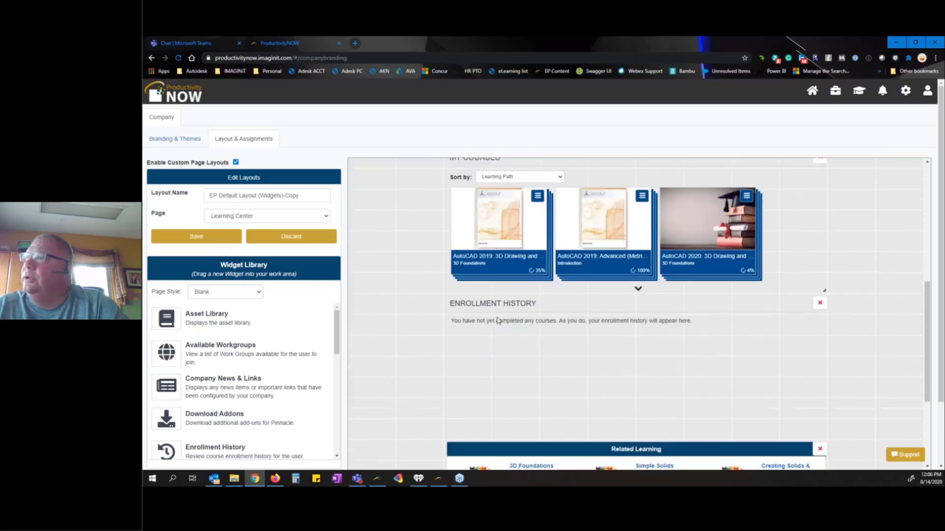
pyautogui.scroll(5, 498, 275)
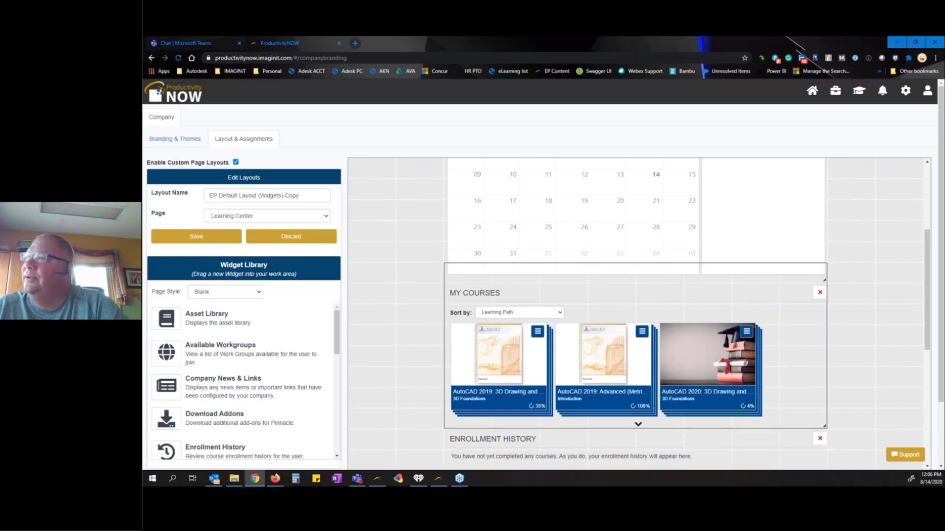
# Rearrange the Learning Center page so the search bar and My Courses sit below Enrollment History, and review the arrangement
pyautogui.click(820, 292)
pyautogui.scroll(-6, 635, 315)
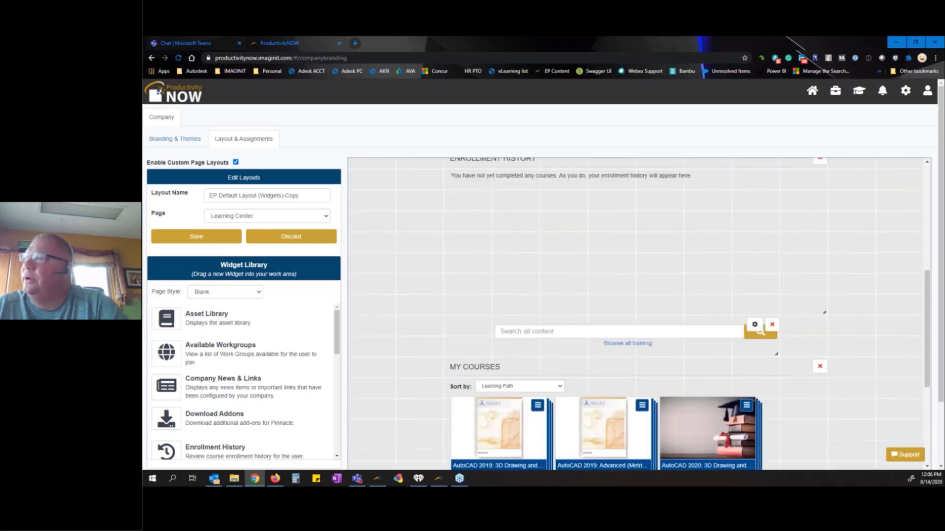
pyautogui.scroll(4, 634, 315)
pyautogui.scroll(3, 501, 330)
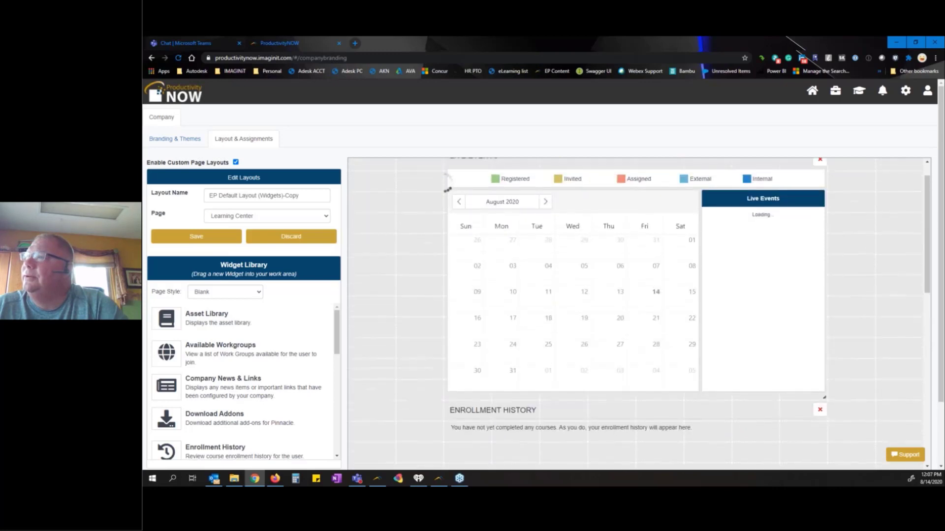
pyautogui.scroll(-4, 501, 329)
pyautogui.scroll(-3, 501, 329)
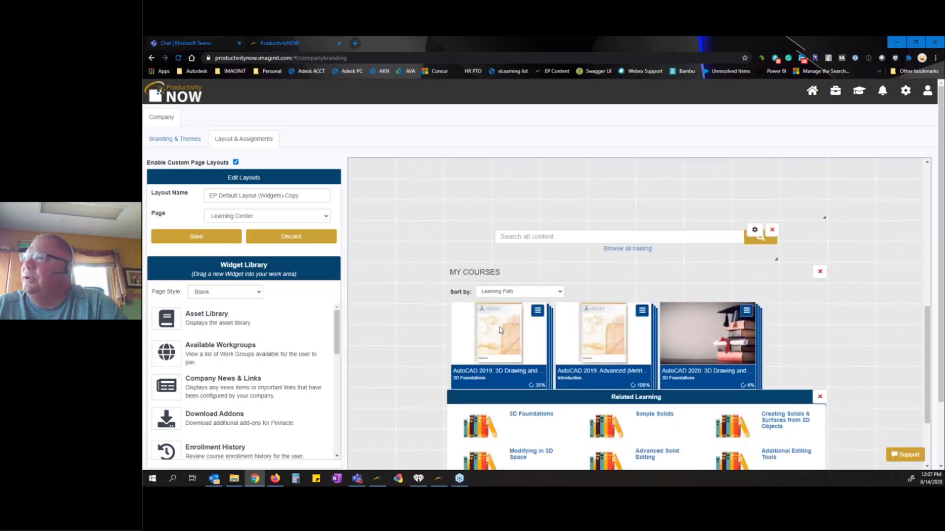
pyautogui.scroll(-2, 499, 330)
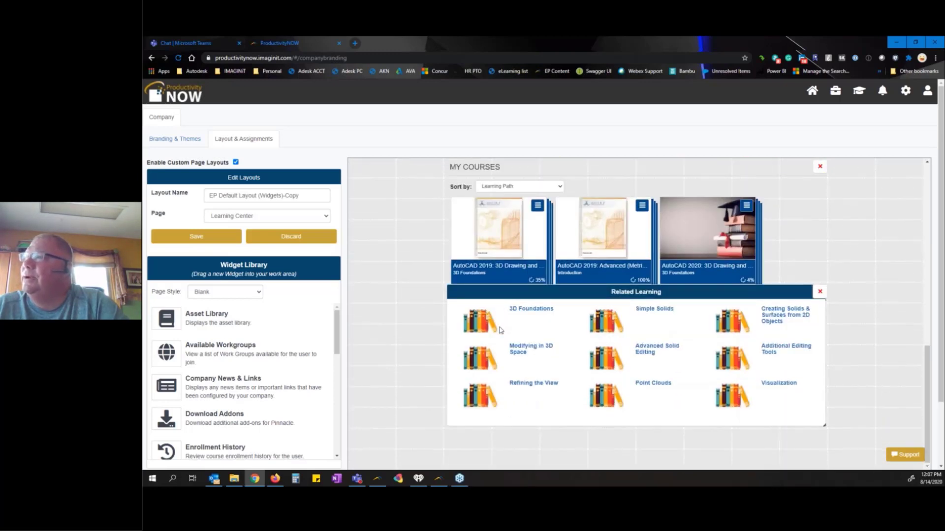
pyautogui.scroll(2, 501, 329)
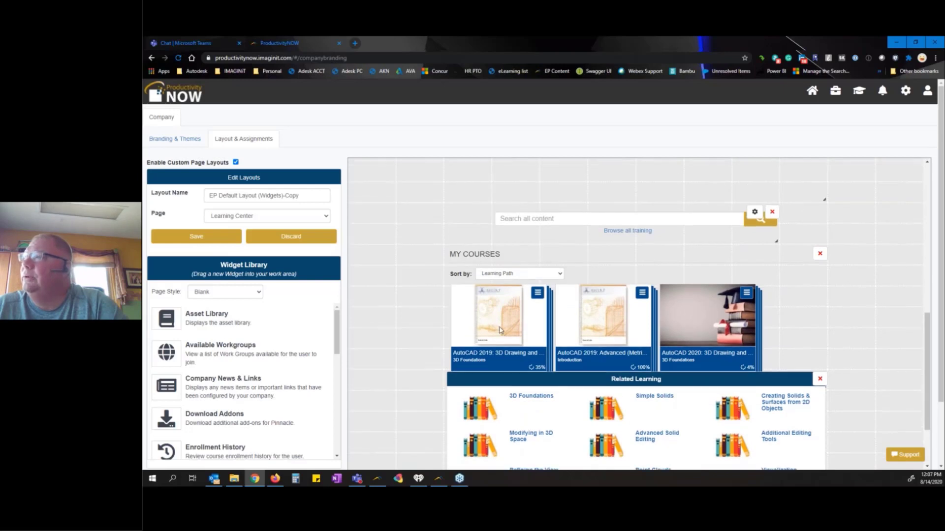
pyautogui.scroll(6, 501, 315)
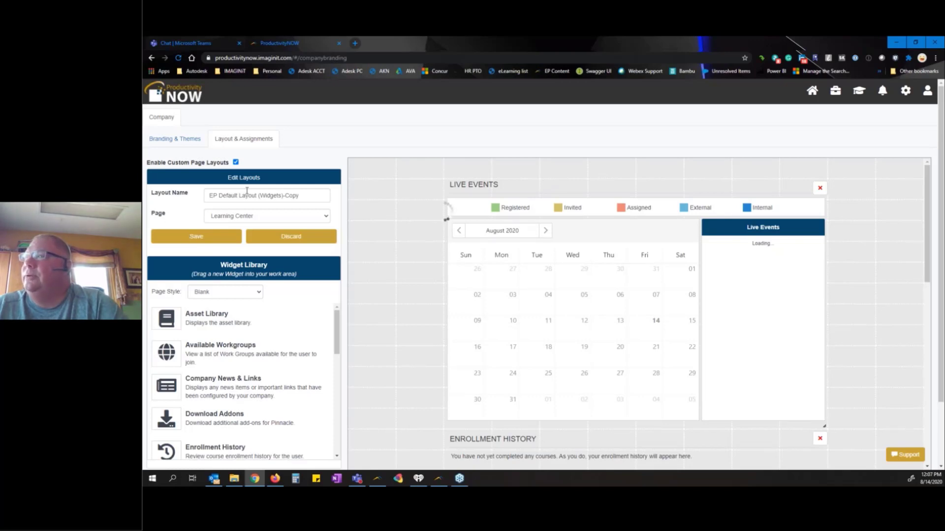
# Select the text of the layout name and look through the available widgets in the Widget Library
pyautogui.moveTo(239, 195); pyautogui.dragTo(185, 199)
pyautogui.click(303, 196)
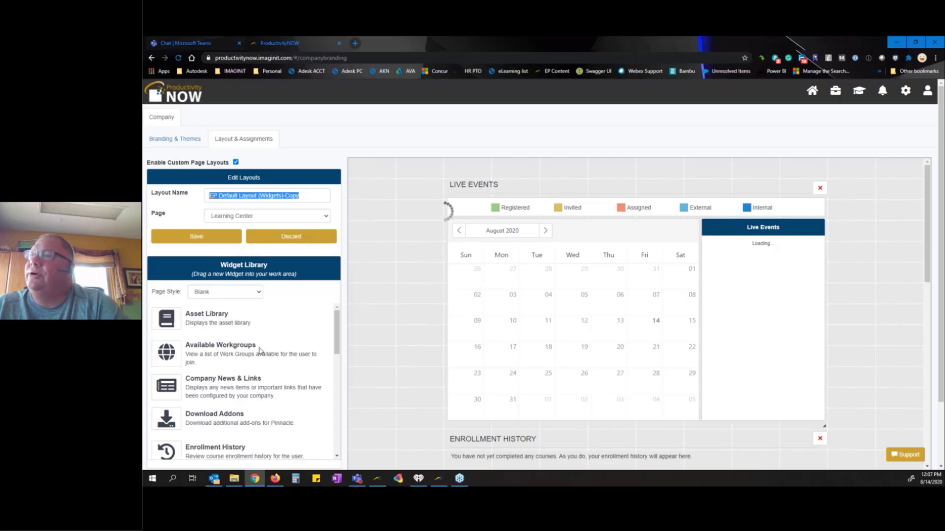
pyautogui.scroll(-2, 256, 352)
pyautogui.scroll(-6, 252, 364)
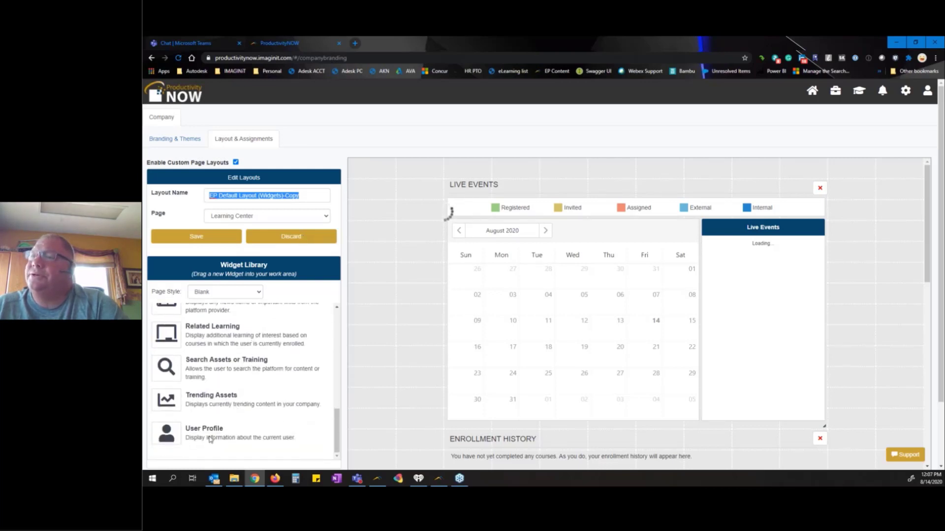
pyautogui.scroll(3, 224, 387)
pyautogui.scroll(5, 222, 382)
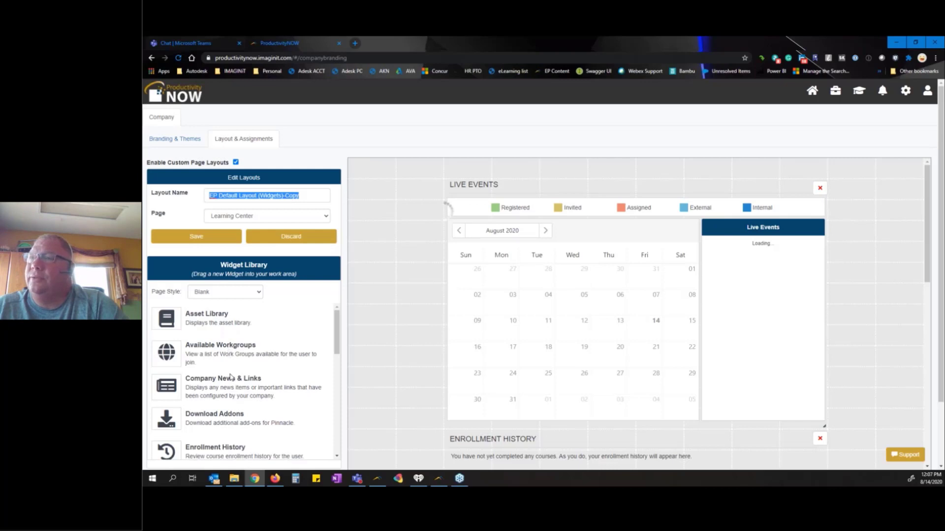
pyautogui.scroll(-3, 231, 377)
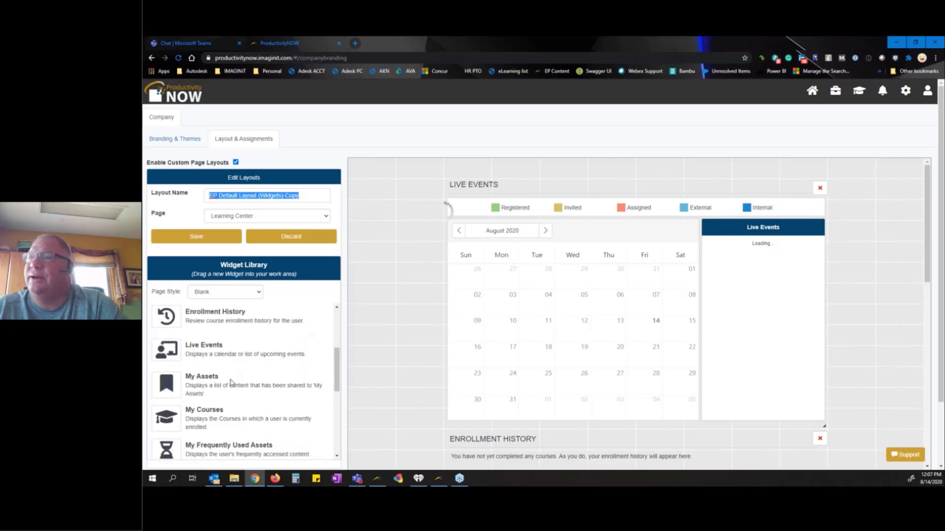
# Look through the Widget Library and discard the edits to the EP Default Layout (Widgets)-Copy layout
pyautogui.scroll(-4, 230, 382)
pyautogui.scroll(4, 233, 383)
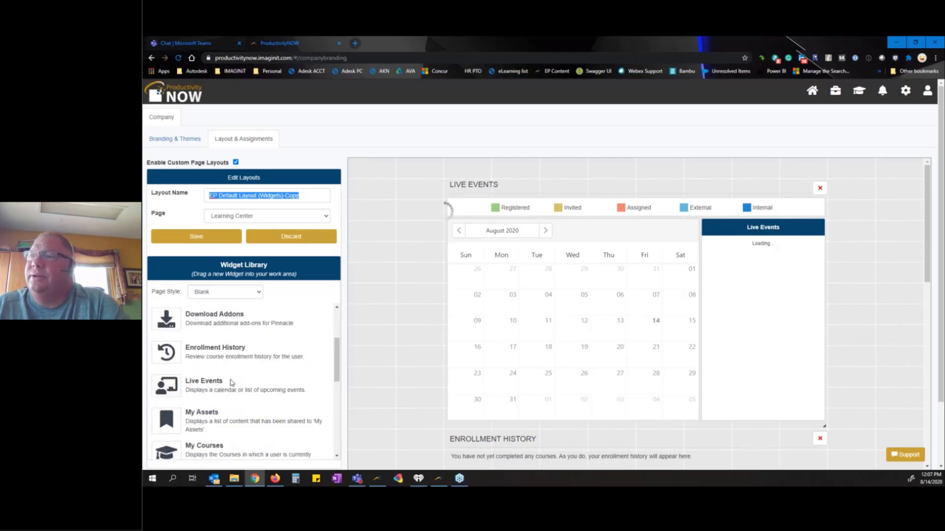
pyautogui.scroll(3, 231, 382)
pyautogui.click(242, 321)
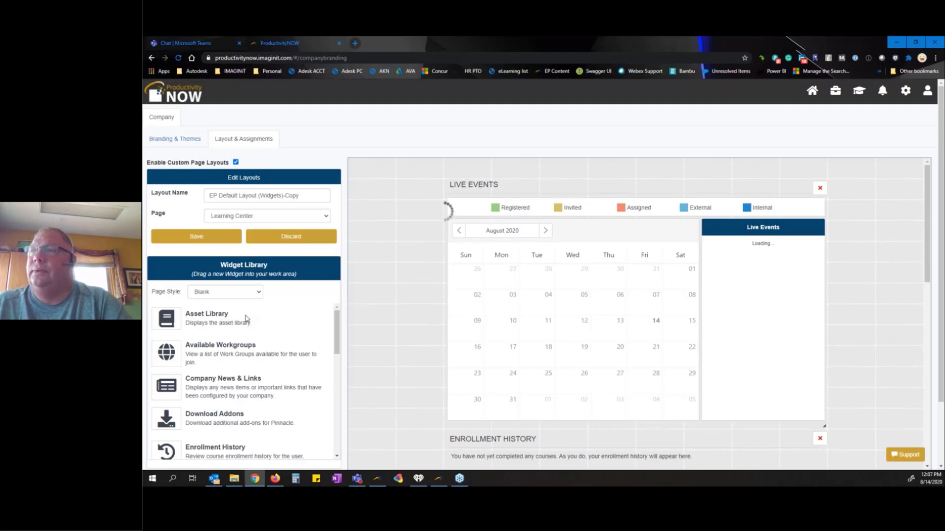
pyautogui.click(291, 239)
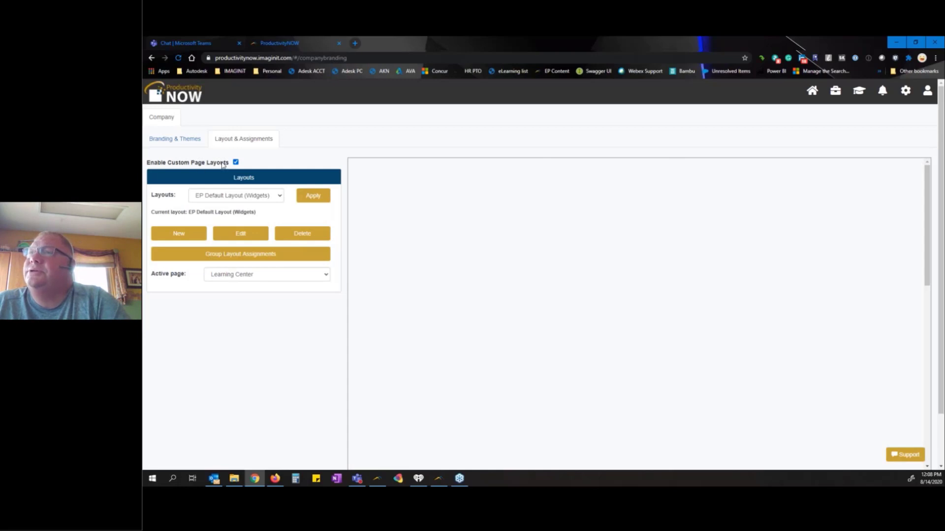
# Return to the home page by way of Branding & Themes and point out the Pinnacle Management Utility download among the add-ons
pyautogui.click(170, 139)
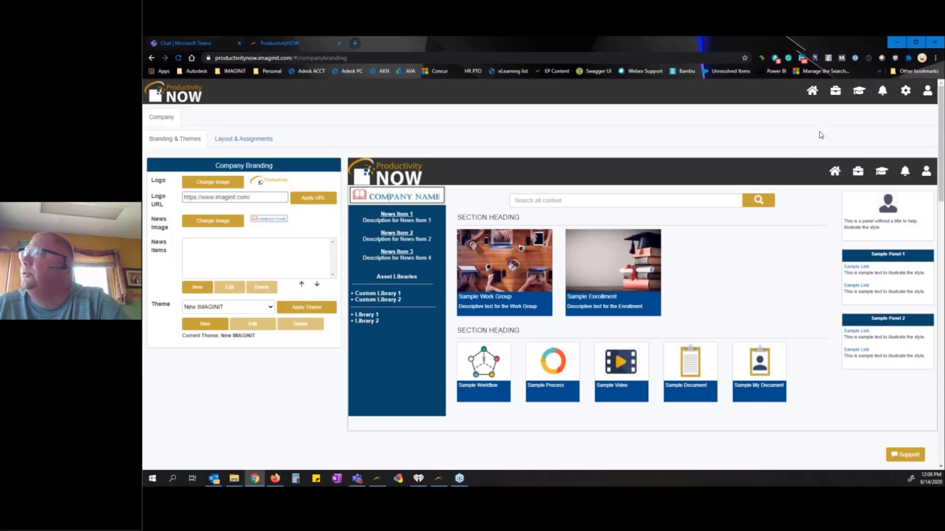
pyautogui.click(812, 90)
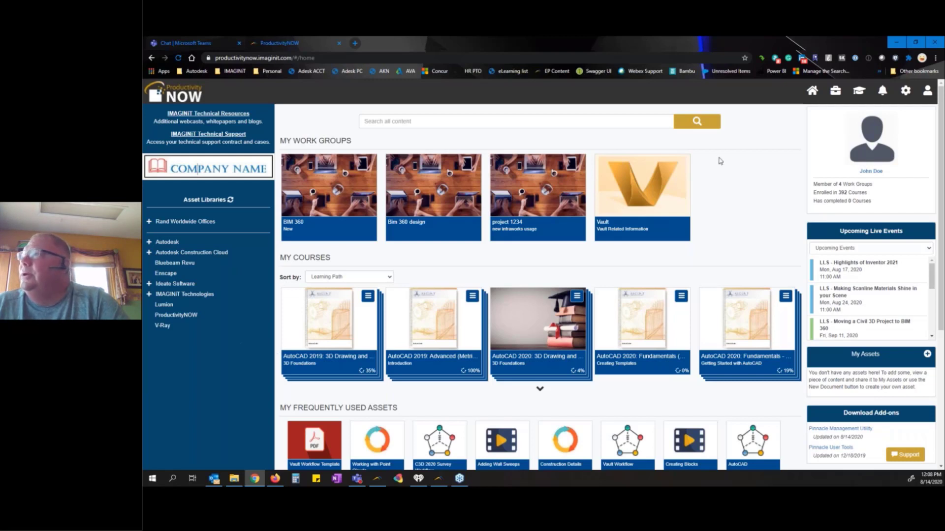
pyautogui.click(377, 479)
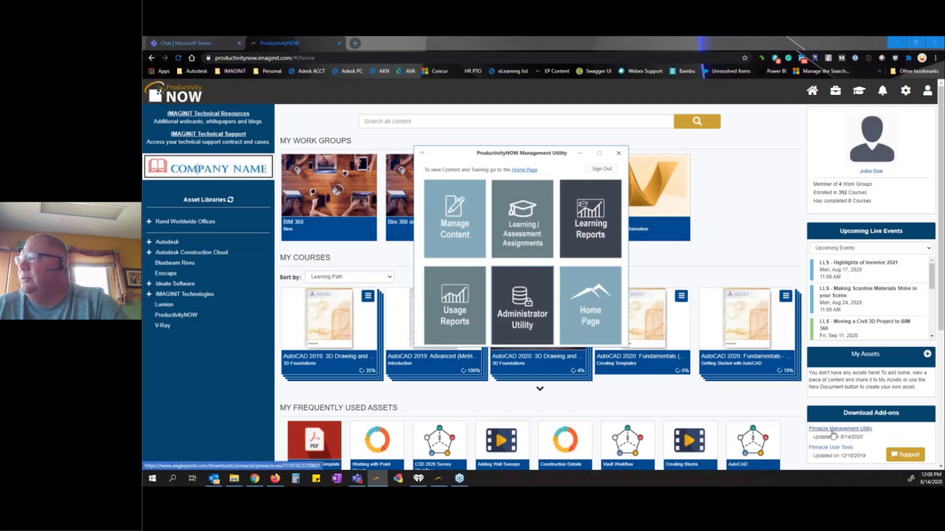
pyautogui.tripleClick(815, 437)
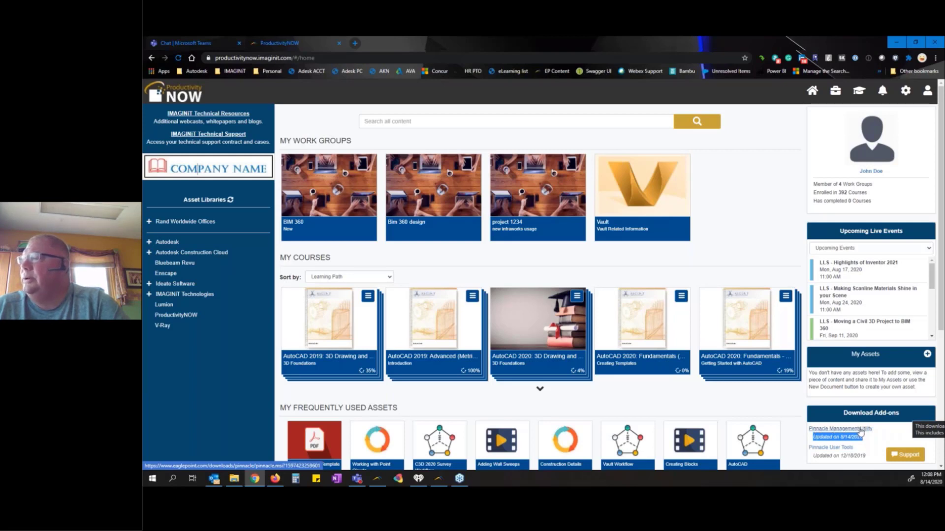
# Open Manage Content in the ProductivityNOW Management Utility and view the Architecture Project Workflow and Vault Workflow diagrams
pyautogui.click(379, 482)
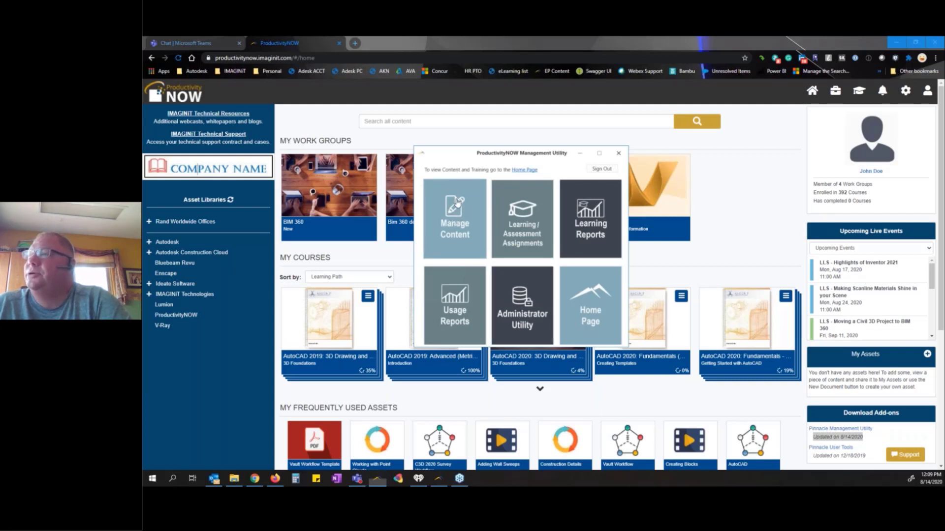
pyautogui.click(458, 203)
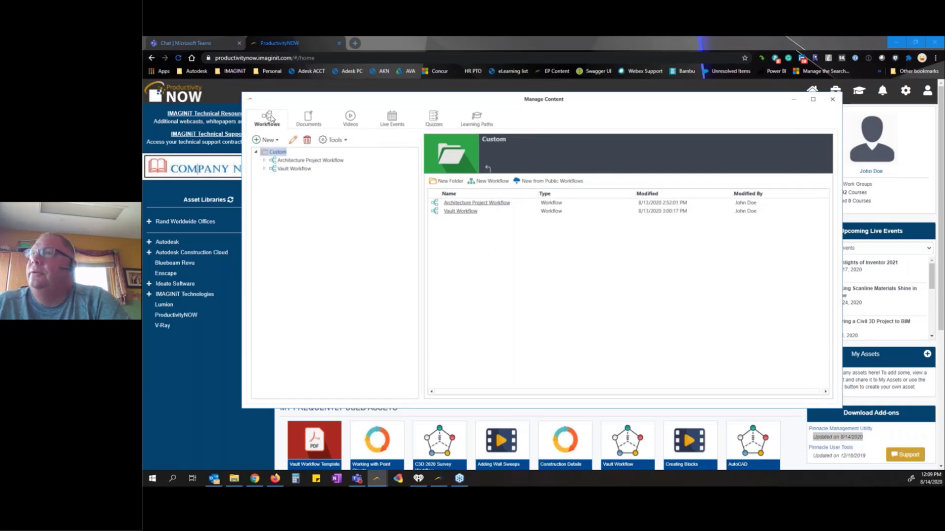
pyautogui.click(279, 162)
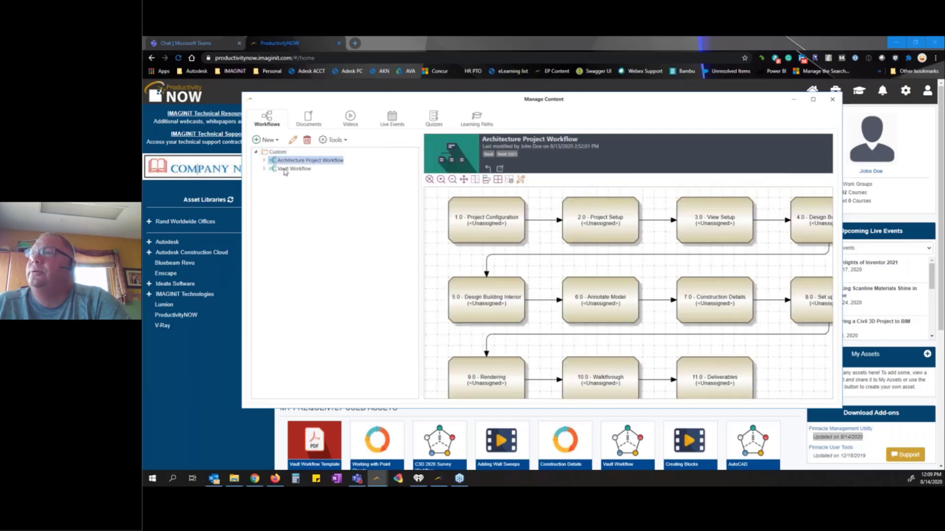
pyautogui.click(285, 169)
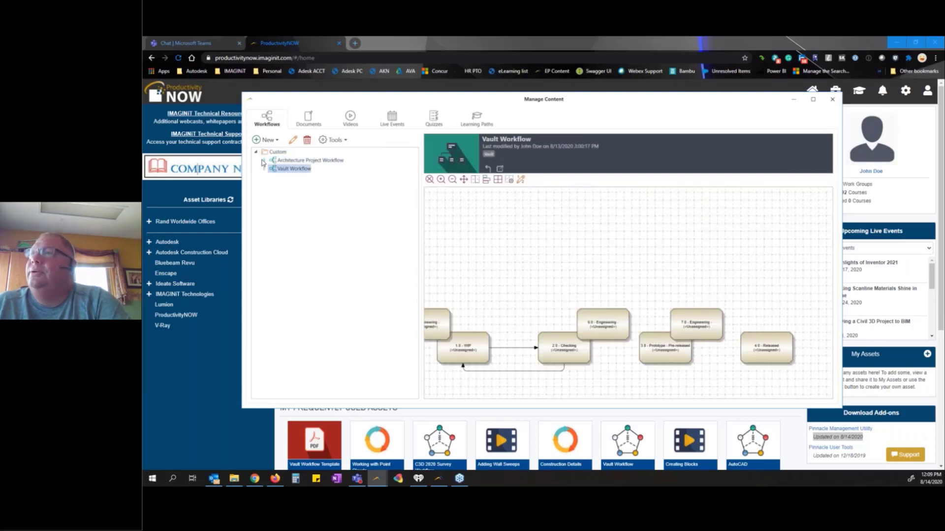
# Expand the Architecture Project Workflow and view its 1.0 - Project Configuration process and 1.1 - Start Architecture Project File task
pyautogui.click(264, 161)
pyautogui.click(273, 169)
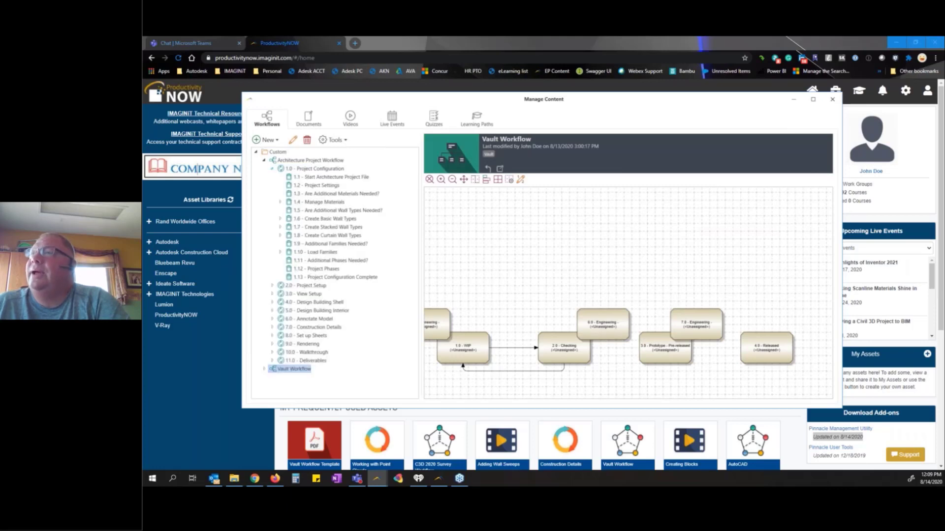
pyautogui.click(305, 169)
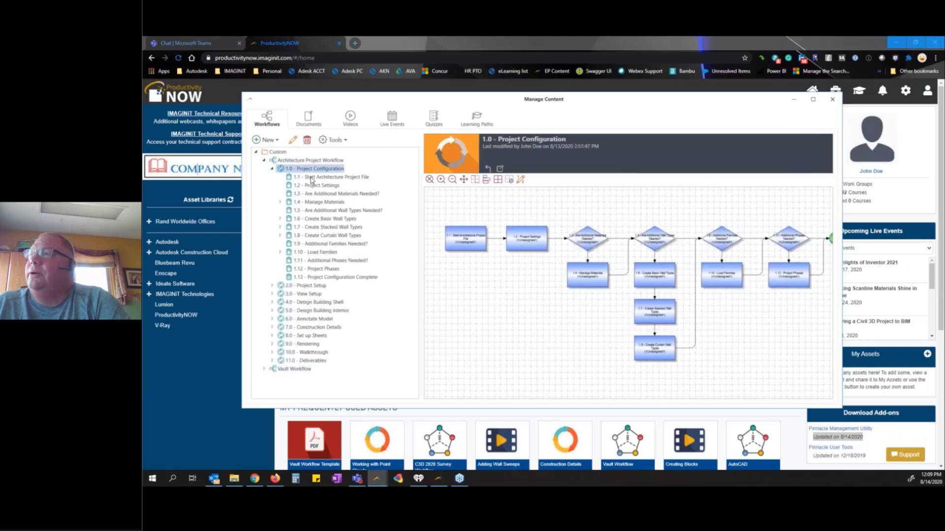
pyautogui.click(311, 178)
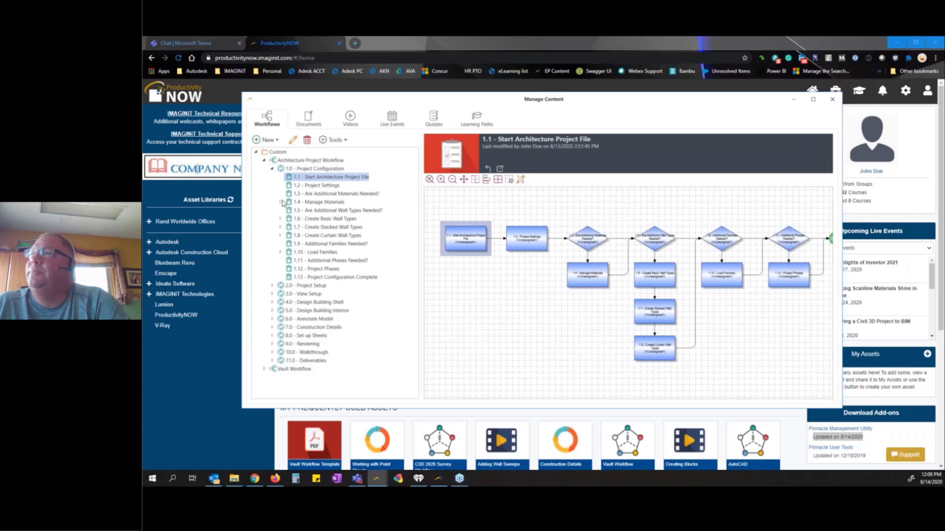
# Expand 1.4 - Manage Materials, read through the material instructions starting at 1.4.1 - Load Materials, and return to task 1.1
pyautogui.click(280, 202)
pyautogui.click(307, 203)
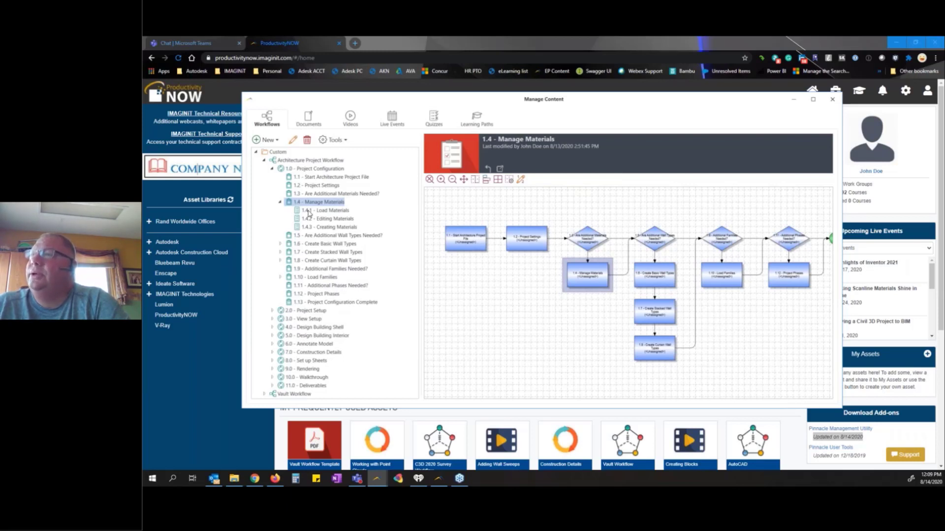
pyautogui.click(308, 211)
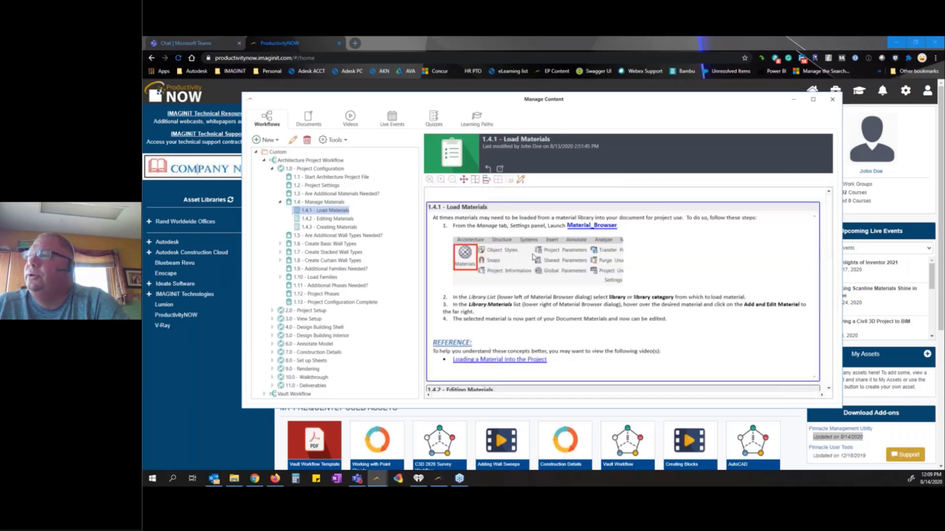
pyautogui.scroll(-10, 533, 256)
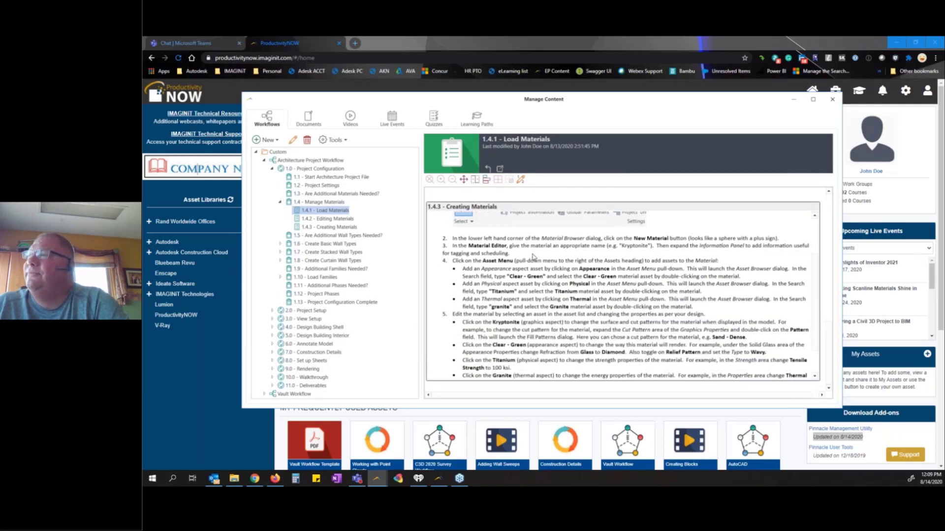
pyautogui.scroll(10, 532, 257)
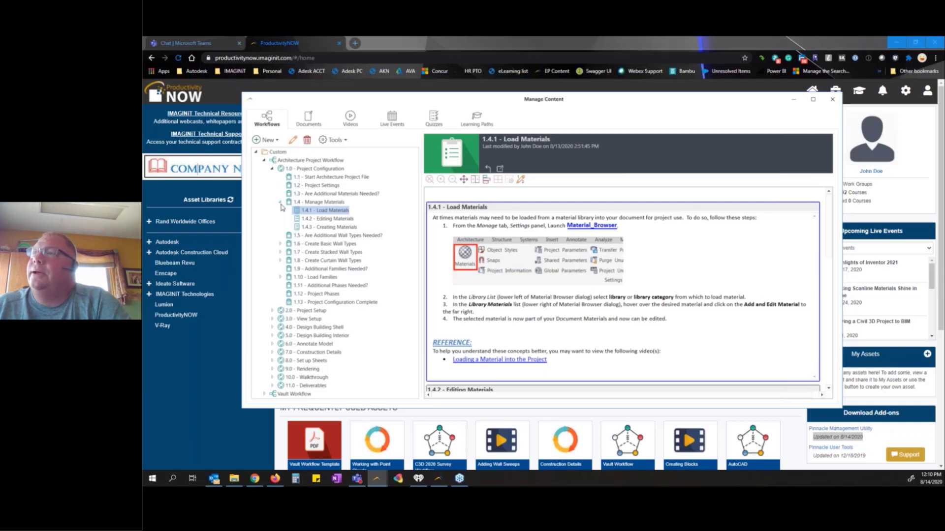
pyautogui.click(296, 178)
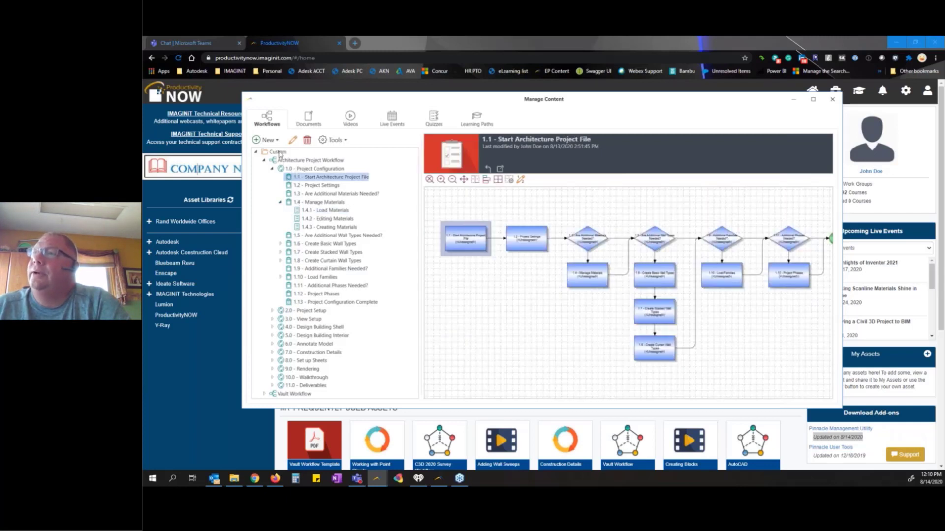
# Add the public BIM 360 Docs Workflow for Cloud Models to the Custom folder as a new workflow
pyautogui.click(278, 153)
pyautogui.rightClick(278, 152)
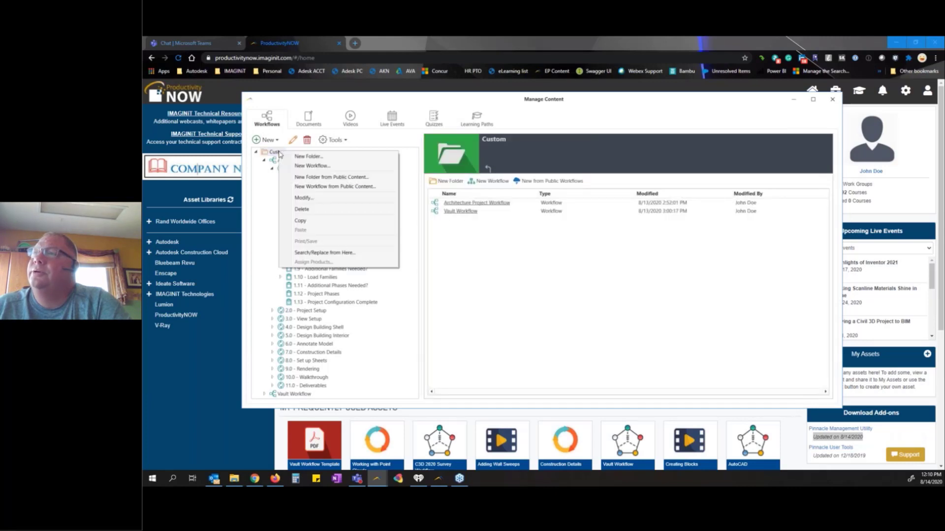
pyautogui.click(322, 187)
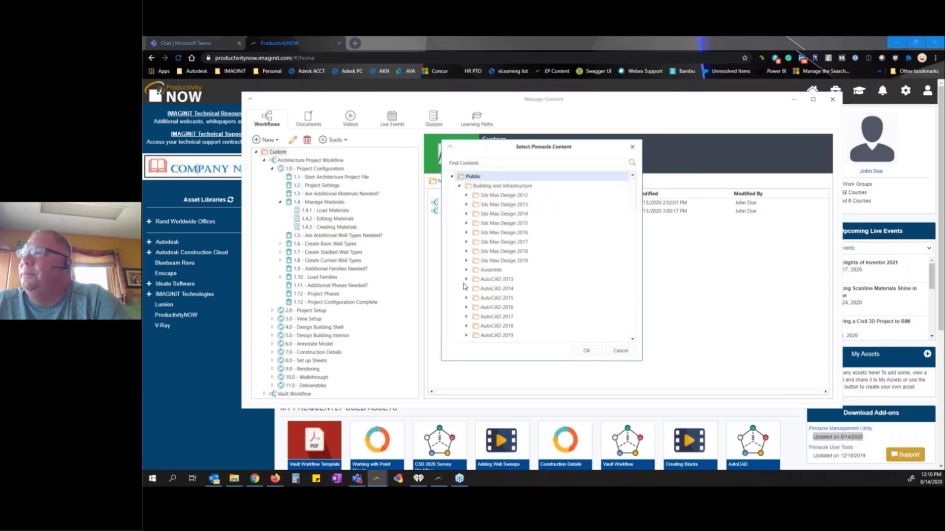
pyautogui.scroll(-5, 464, 286)
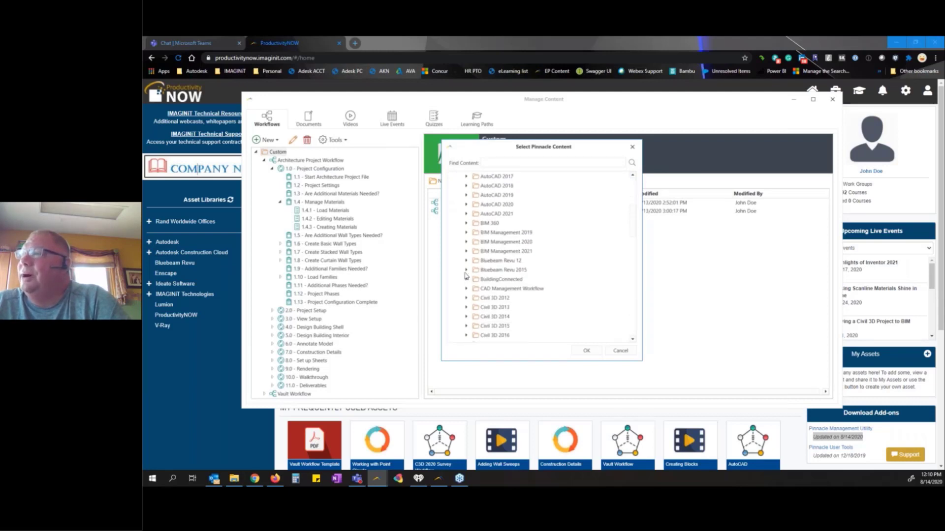
pyautogui.click(467, 224)
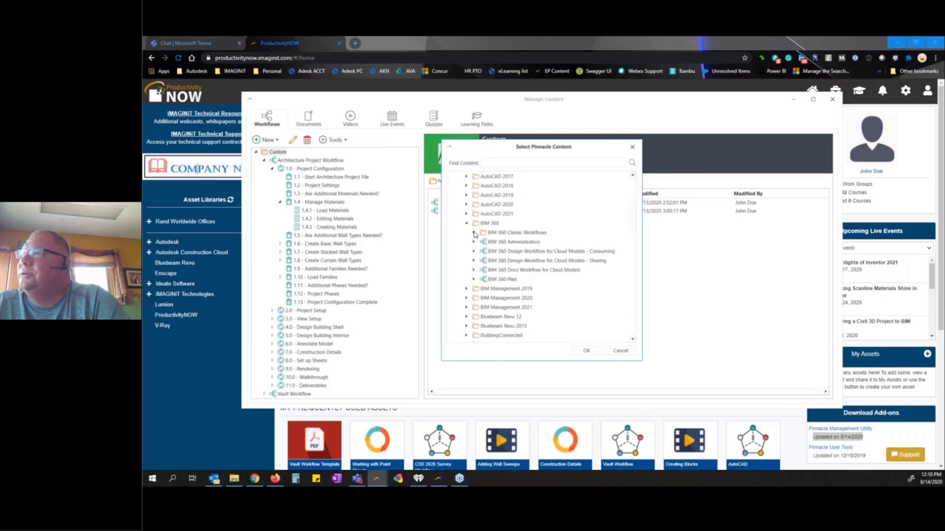
pyautogui.click(474, 242)
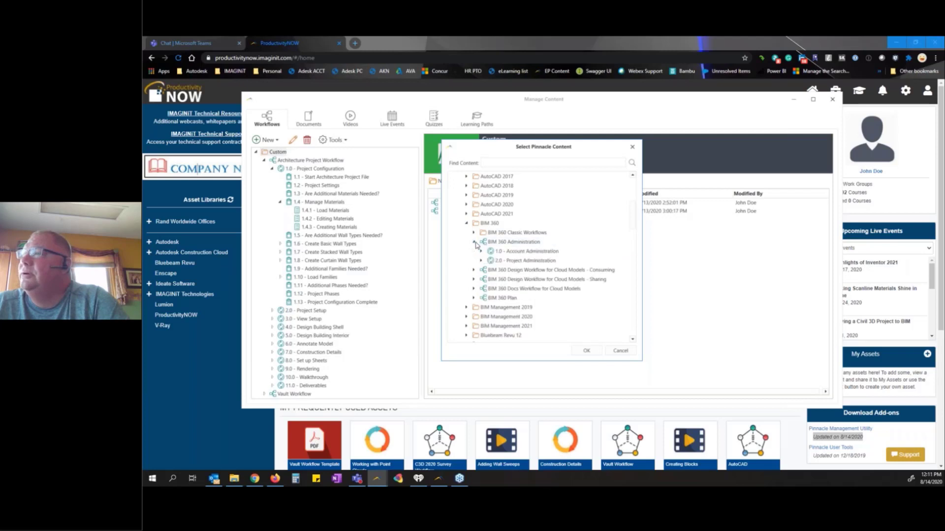
pyautogui.click(498, 242)
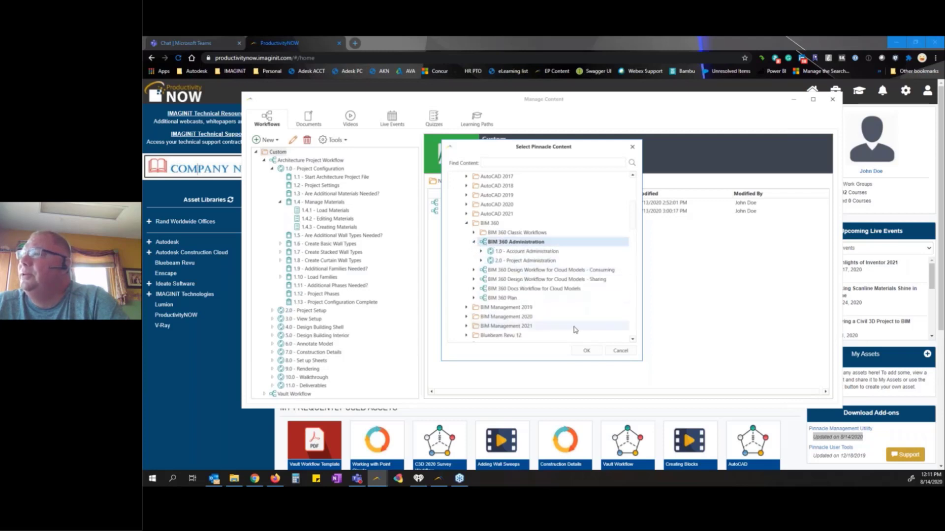
pyautogui.click(553, 270)
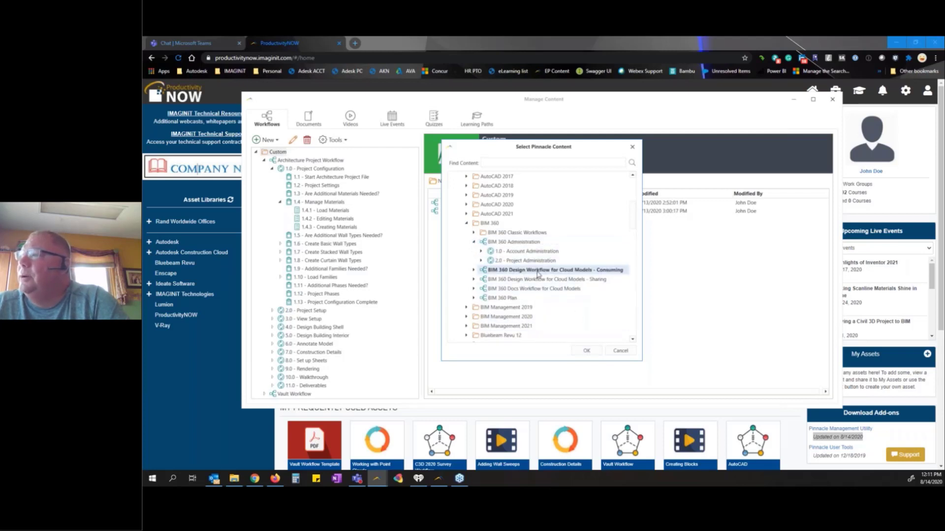
pyautogui.click(506, 279)
pyautogui.click(500, 290)
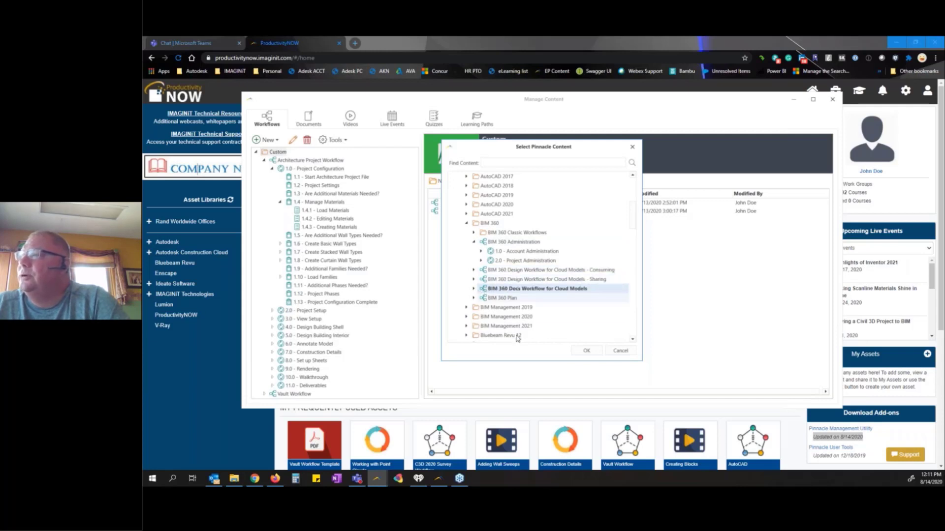
pyautogui.click(587, 351)
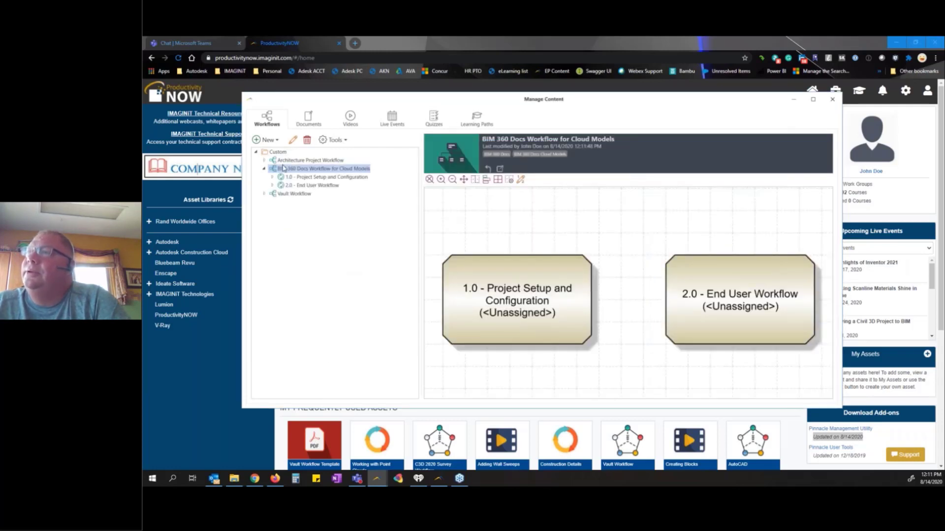
# Expand 1.0 - Project Setup and Configuration in the new workflow, view its diagram and select the 1.1 - Create Project task
pyautogui.click(273, 177)
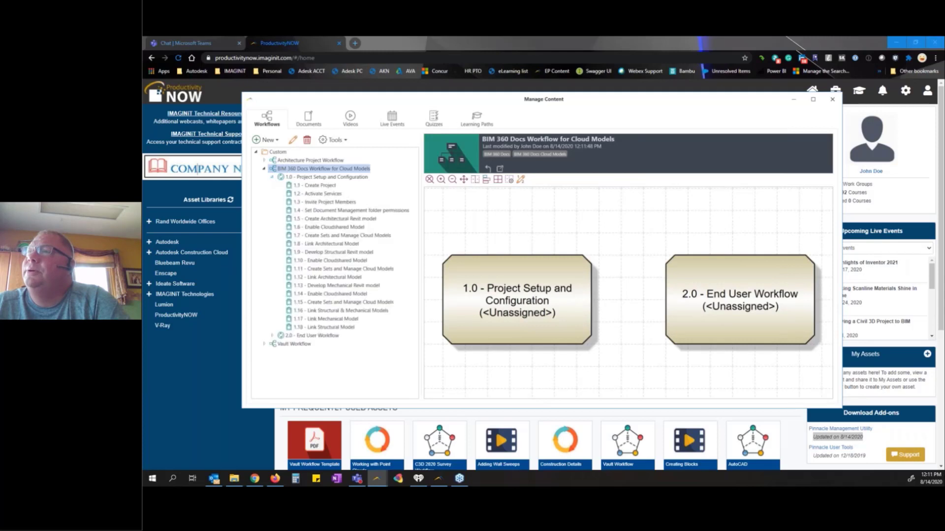
pyautogui.click(305, 177)
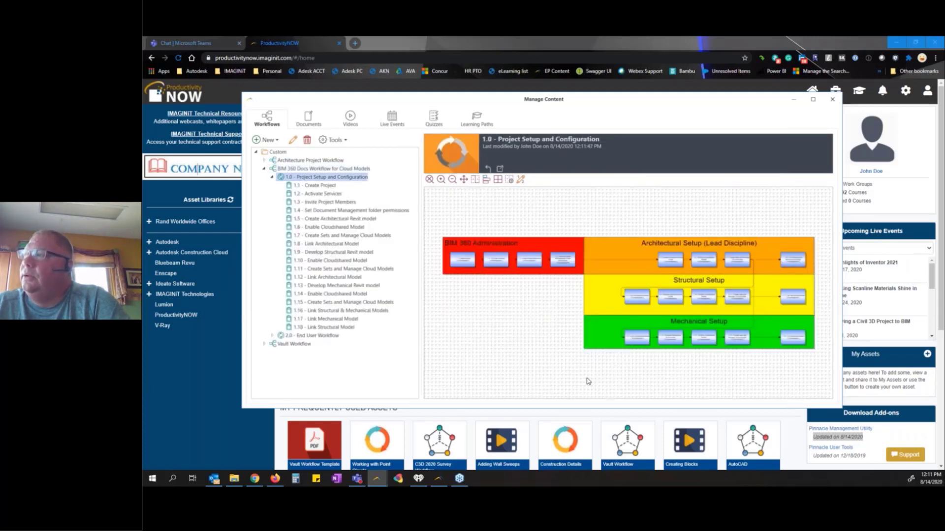
pyautogui.click(302, 186)
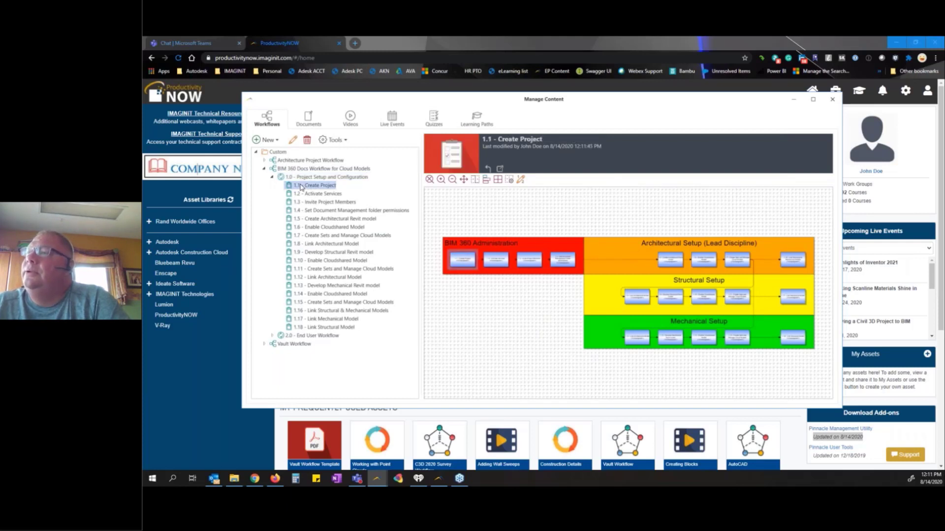
# Open the 1.1 - Create Project task for modification and read through its instructions
pyautogui.rightClick(314, 187)
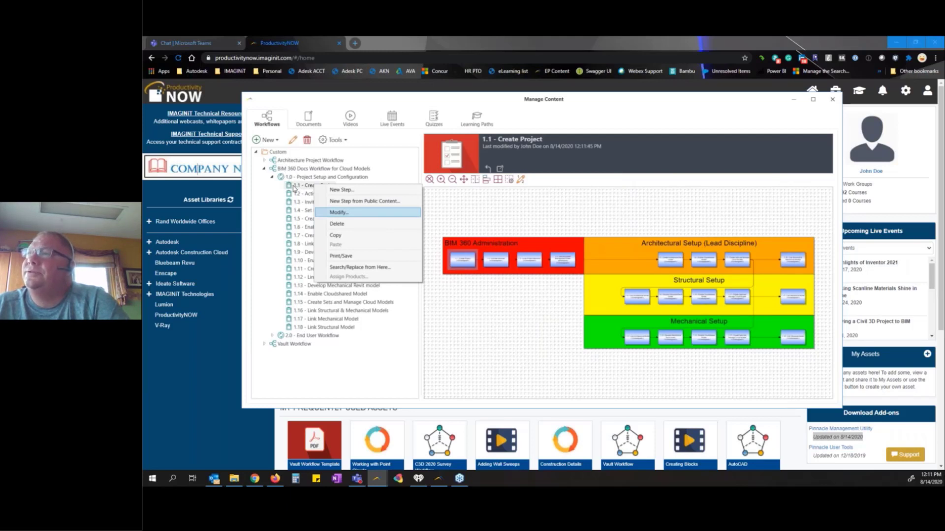
pyautogui.press('Return')
pyautogui.scroll(-3, 373, 262)
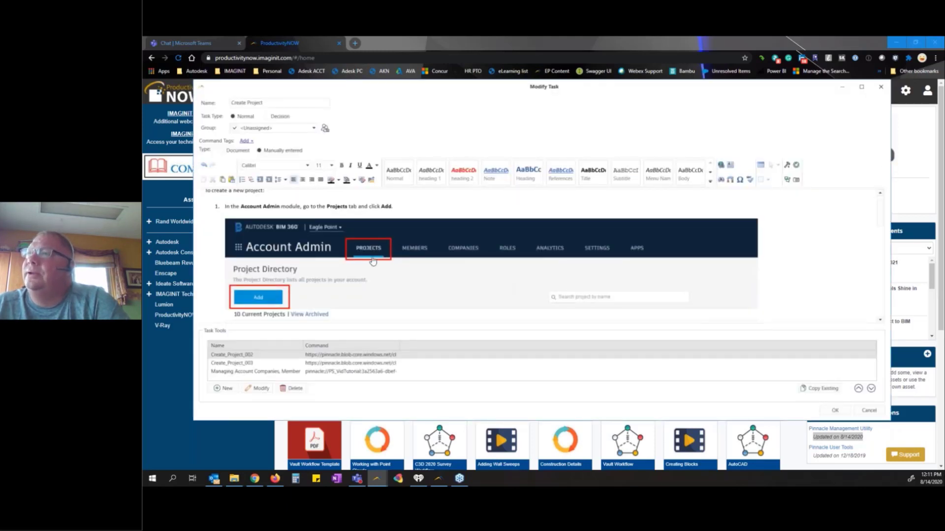
pyautogui.scroll(-5, 373, 261)
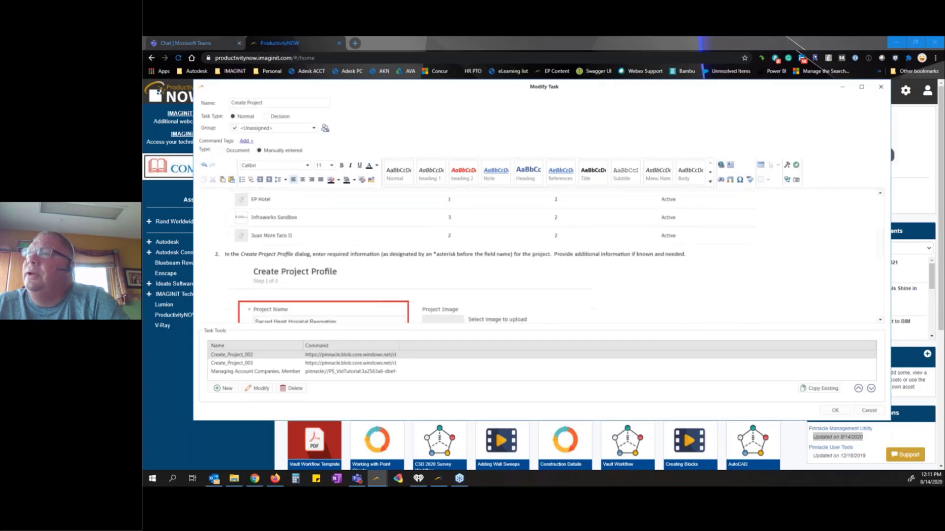
pyautogui.scroll(-1, 369, 270)
pyautogui.scroll(6, 370, 275)
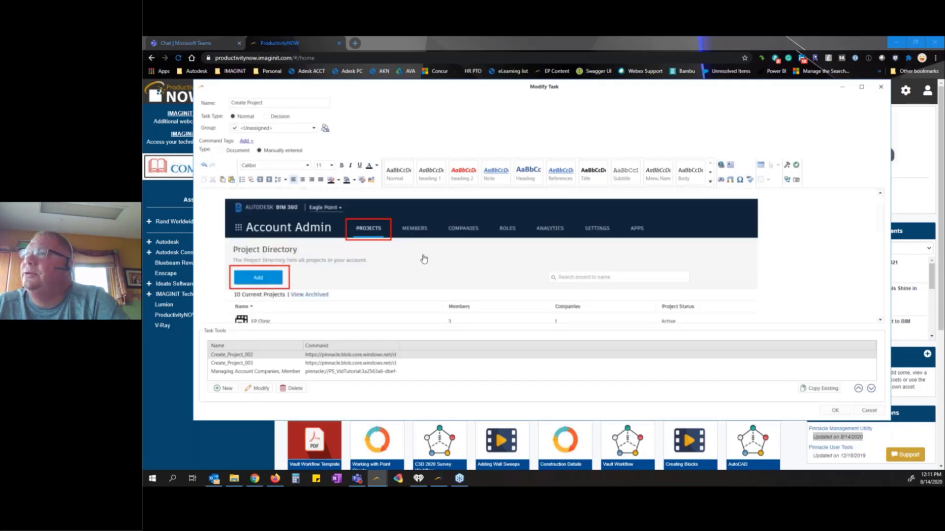
# Check the screen capture options in the Create Project task's text editor and read its instructions on to the Create Project Profile section
pyautogui.click(796, 180)
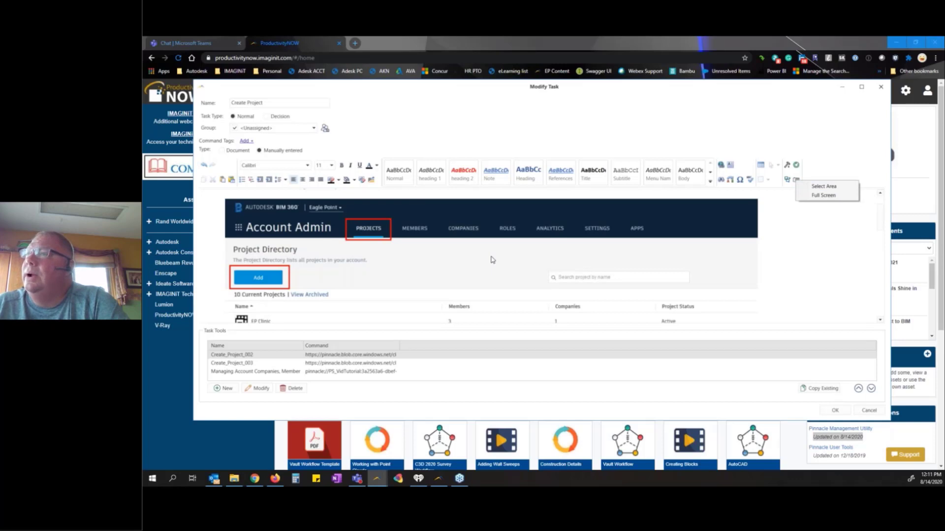
pyautogui.click(370, 256)
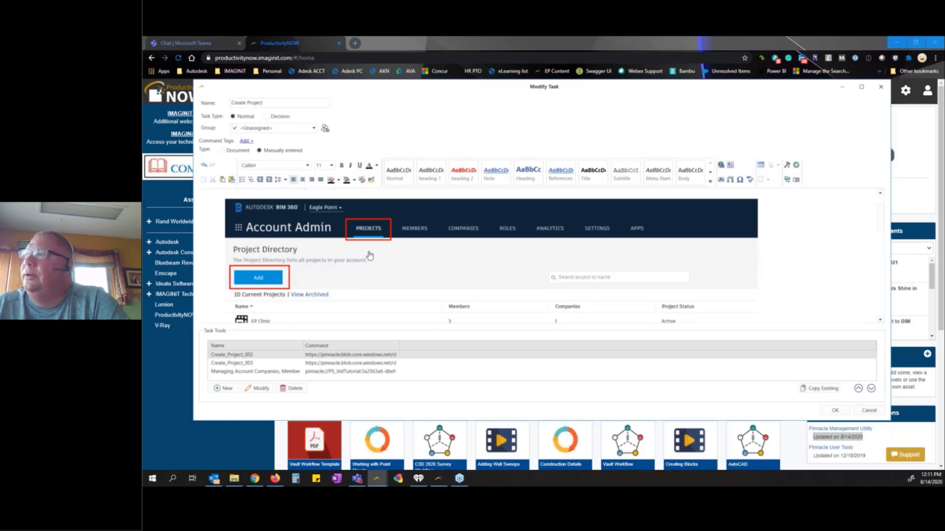
pyautogui.scroll(-3, 359, 255)
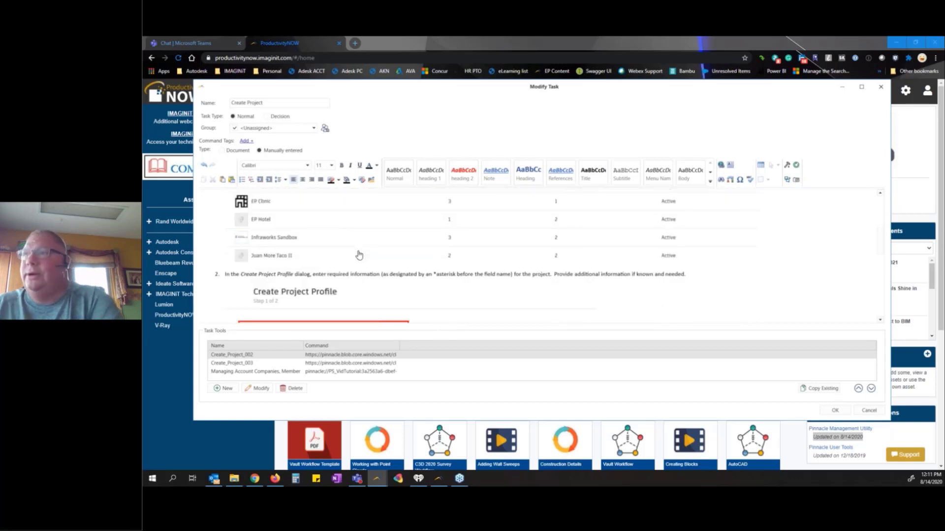
pyautogui.scroll(-2, 367, 266)
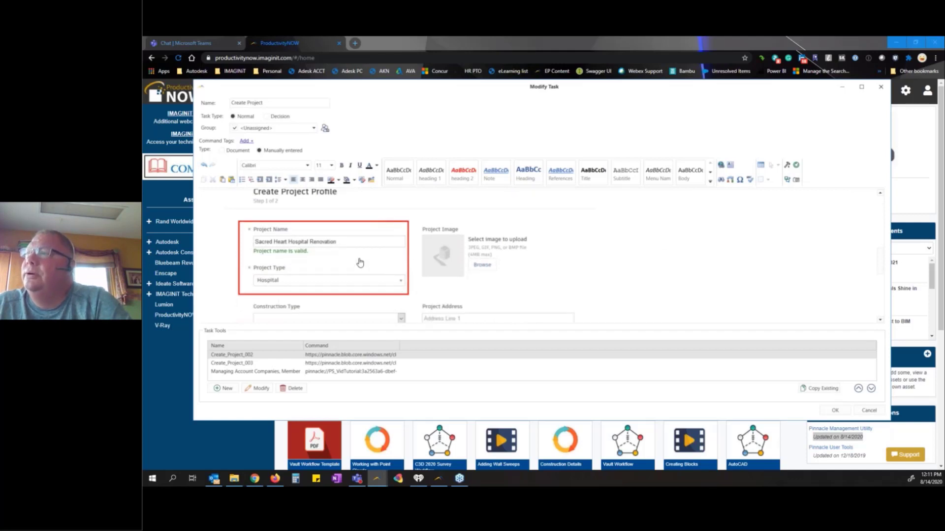
# Examine the Open File settings for a new tool on the Create Project task, including the Use Pinnacle Storage option
pyautogui.click(224, 390)
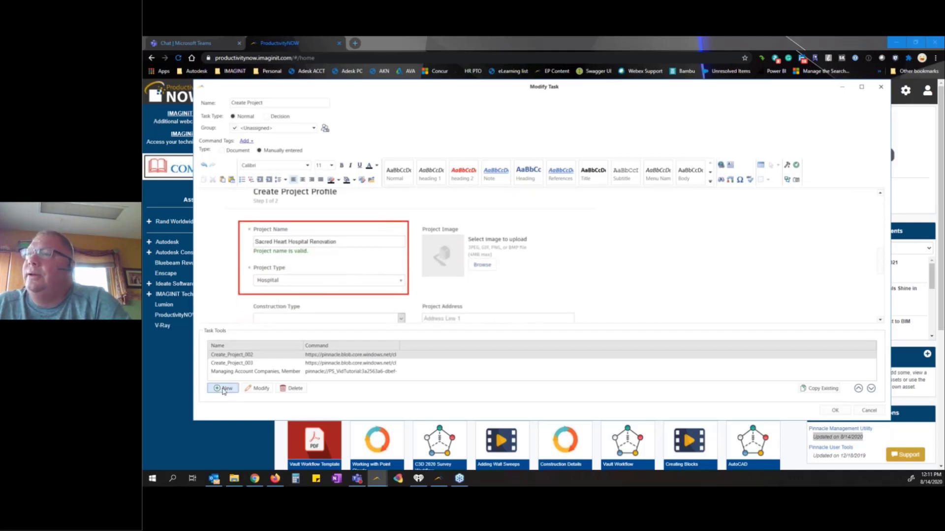
pyautogui.click(473, 240)
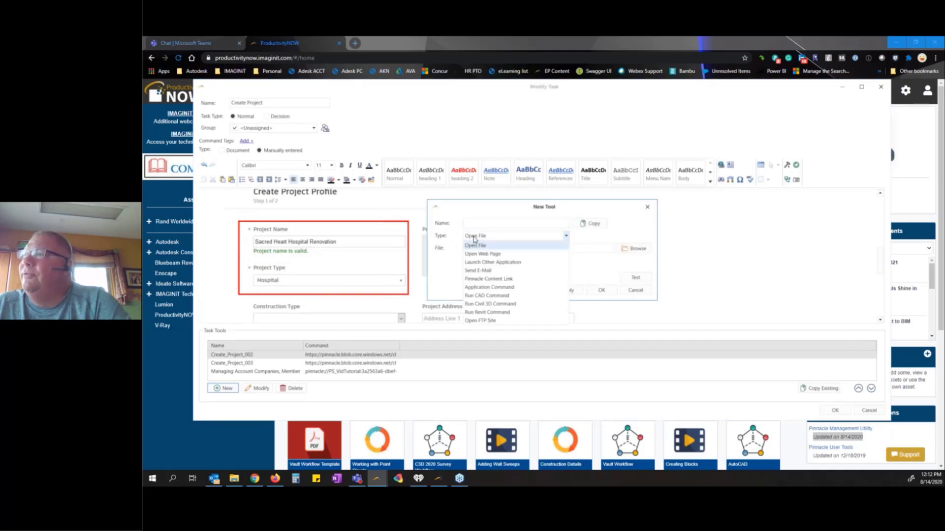
pyautogui.click(474, 245)
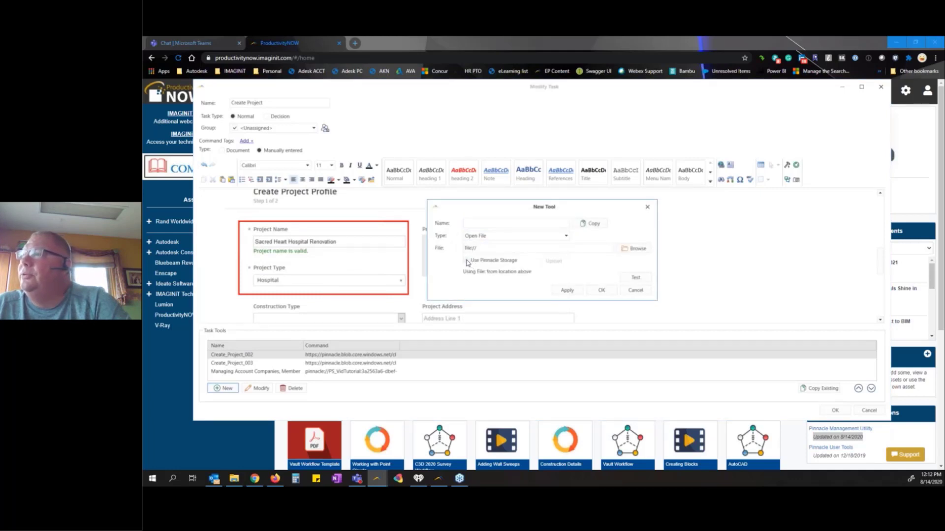
pyautogui.click(466, 260)
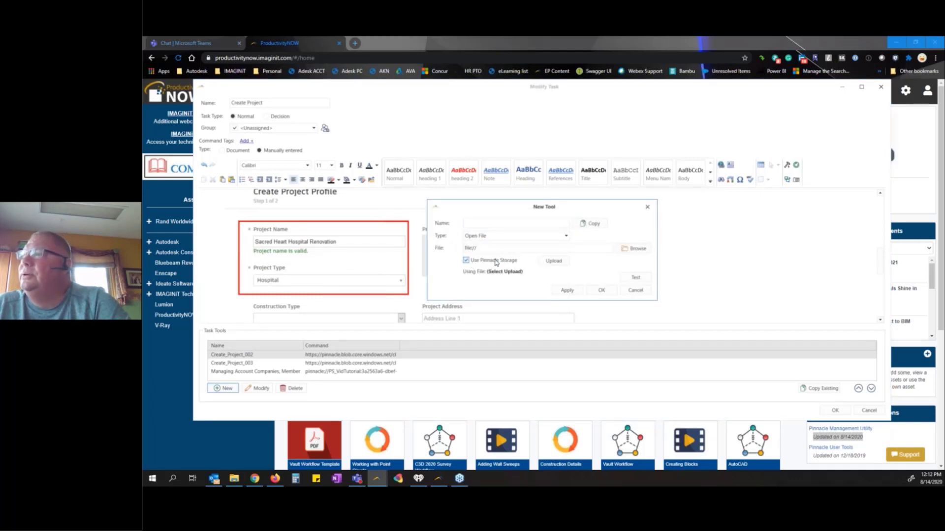
pyautogui.click(466, 260)
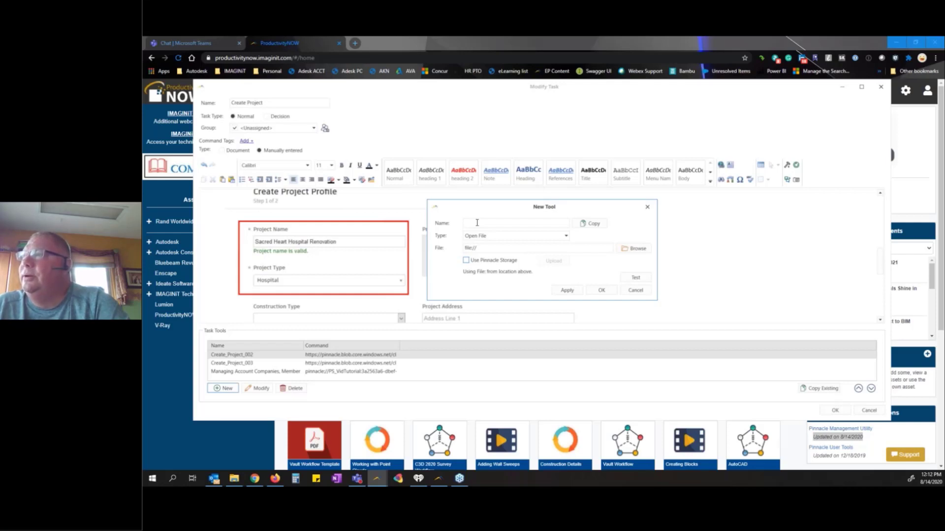
# Review the other tool types, such as Open Web Page, and close the new tool and the task without saving
pyautogui.click(567, 237)
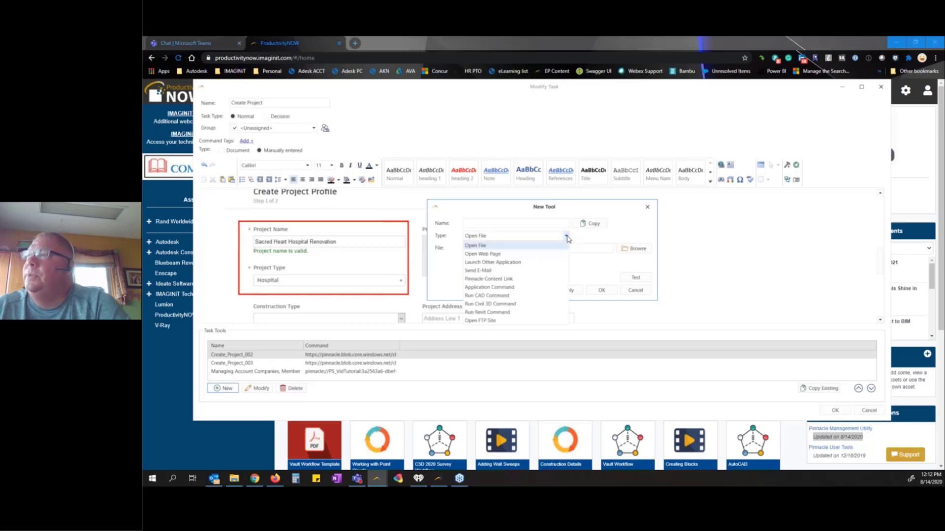
pyautogui.click(502, 255)
pyautogui.click(567, 236)
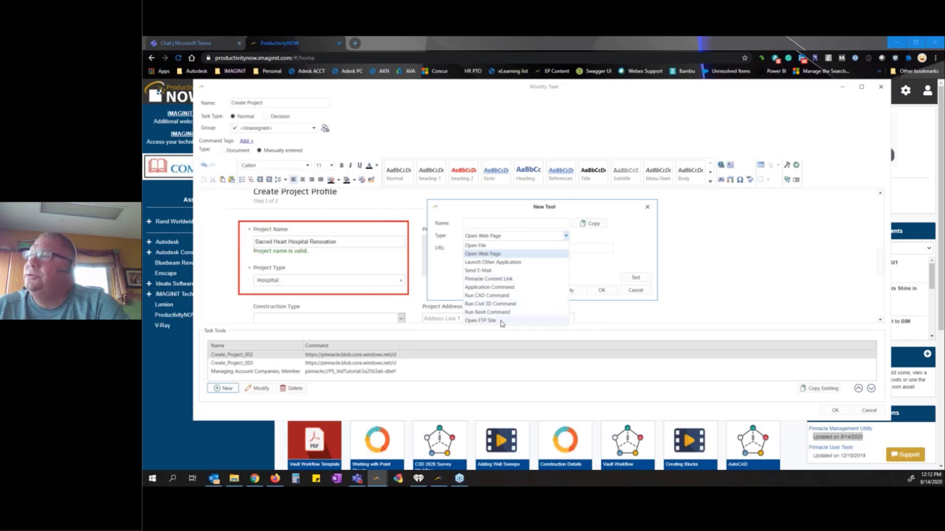
pyautogui.click(636, 259)
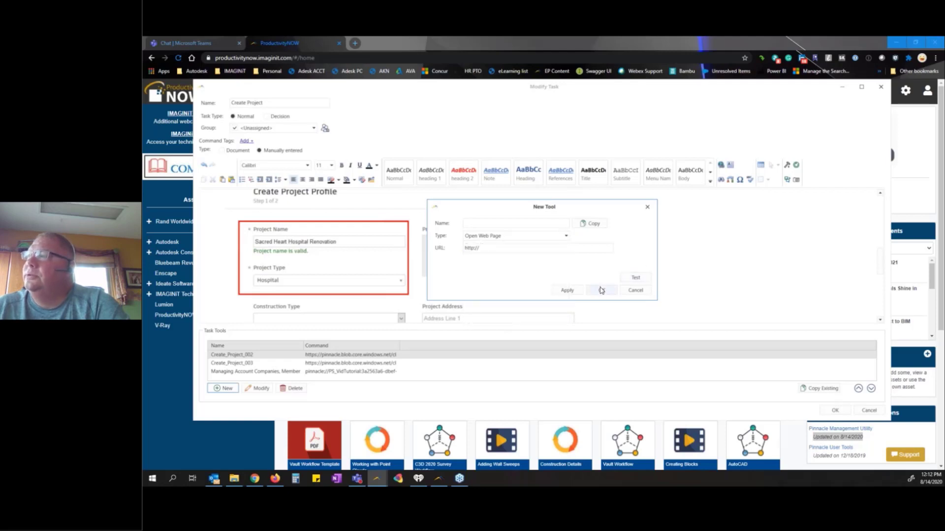
pyautogui.click(486, 238)
pyautogui.click(483, 245)
pyautogui.click(495, 224)
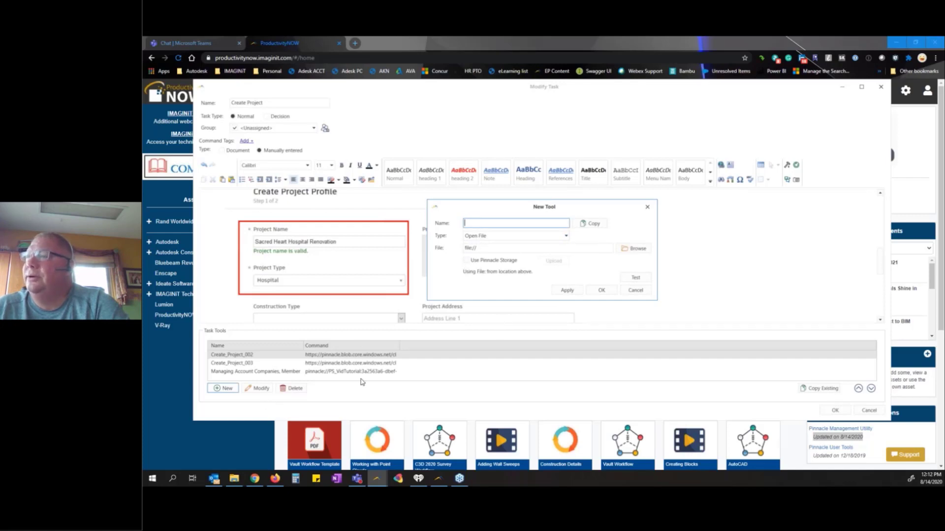
pyautogui.click(635, 291)
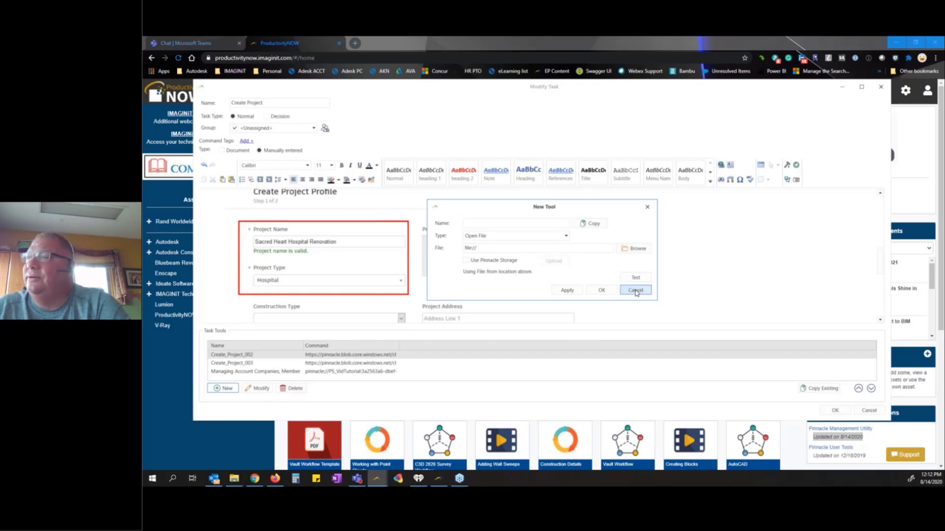
pyautogui.click(636, 290)
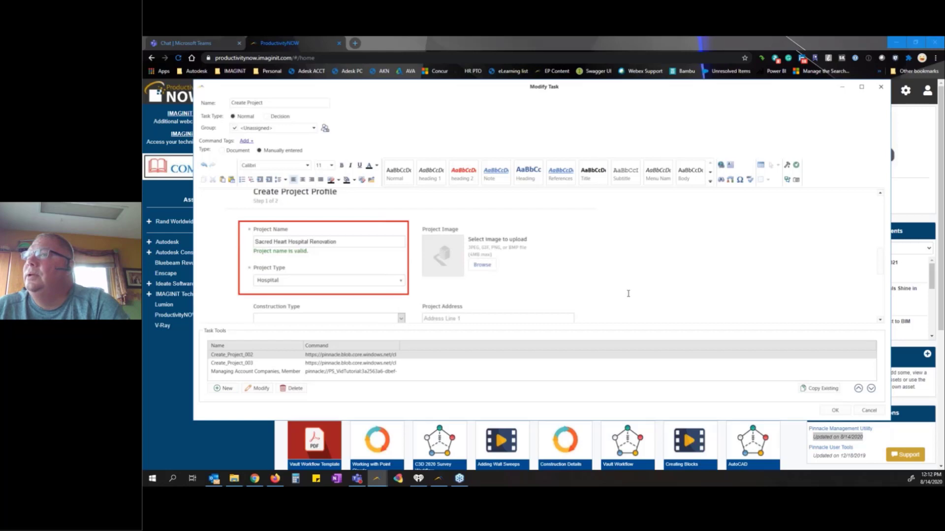
pyautogui.click(869, 411)
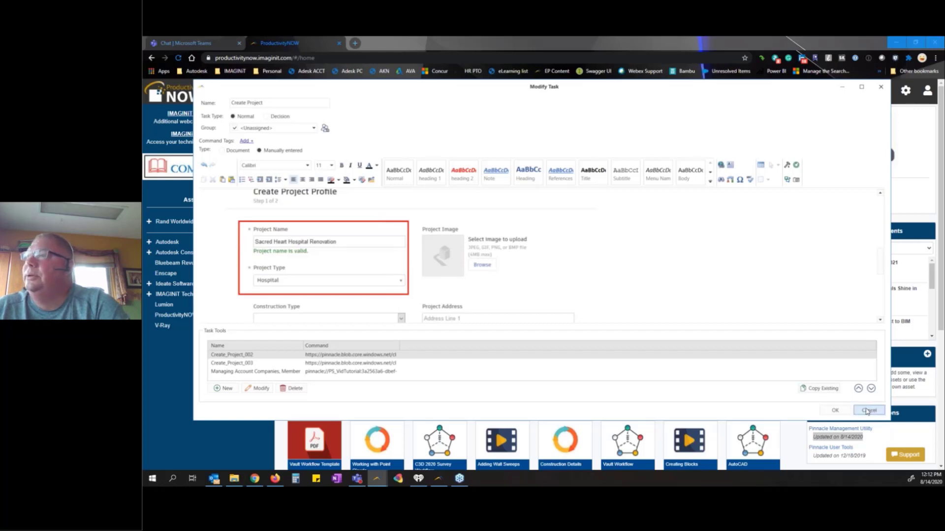
# Look over the New Step form for the 1.1 - Create Project task and close it without creating a step
pyautogui.rightClick(313, 187)
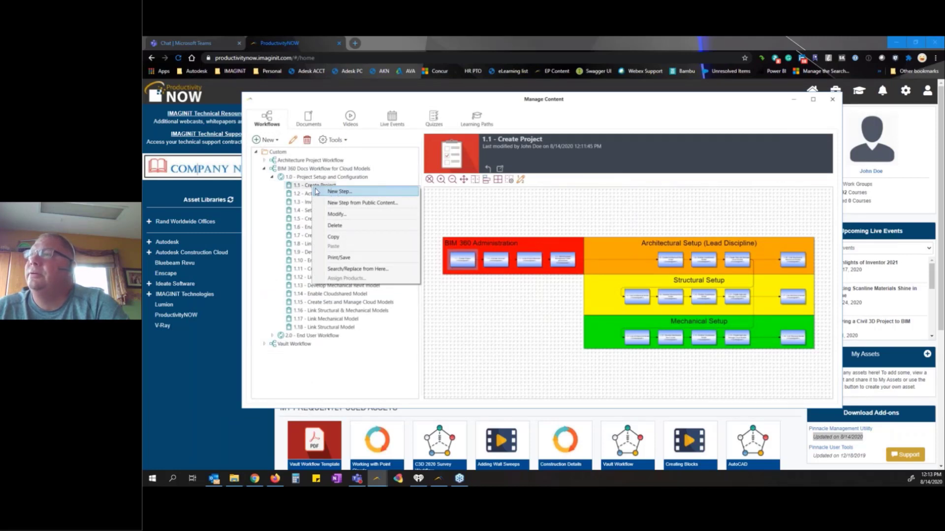
pyautogui.click(316, 192)
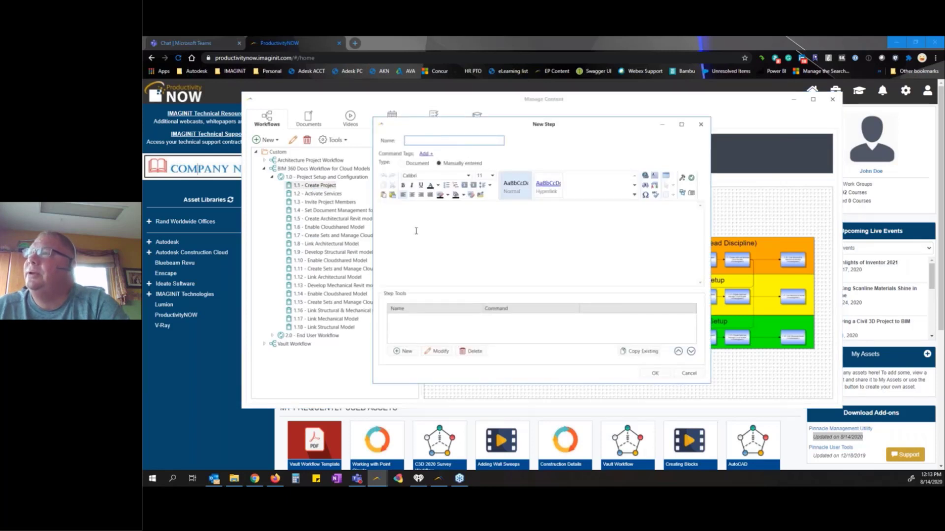
pyautogui.click(416, 231)
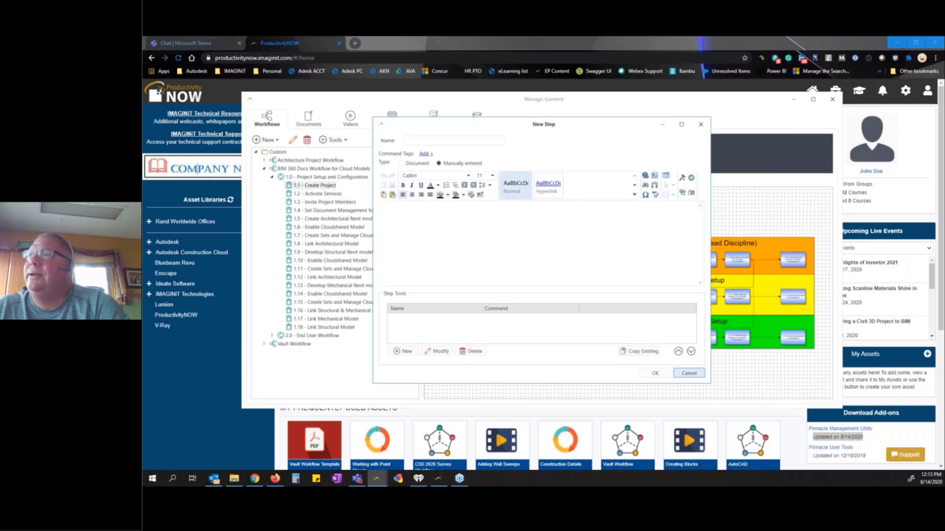
pyautogui.press('Escape')
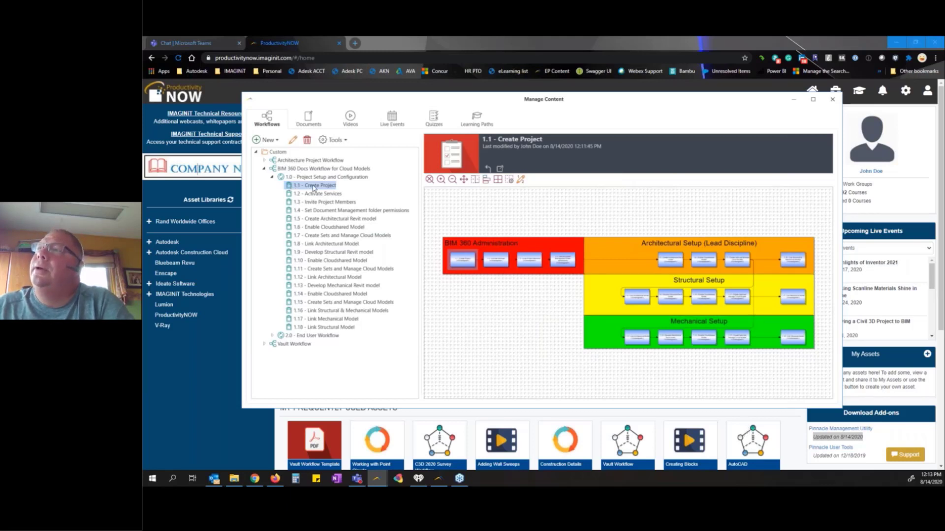
# Preview the Vault Workflow Template PDF among the custom documents
pyautogui.click(309, 122)
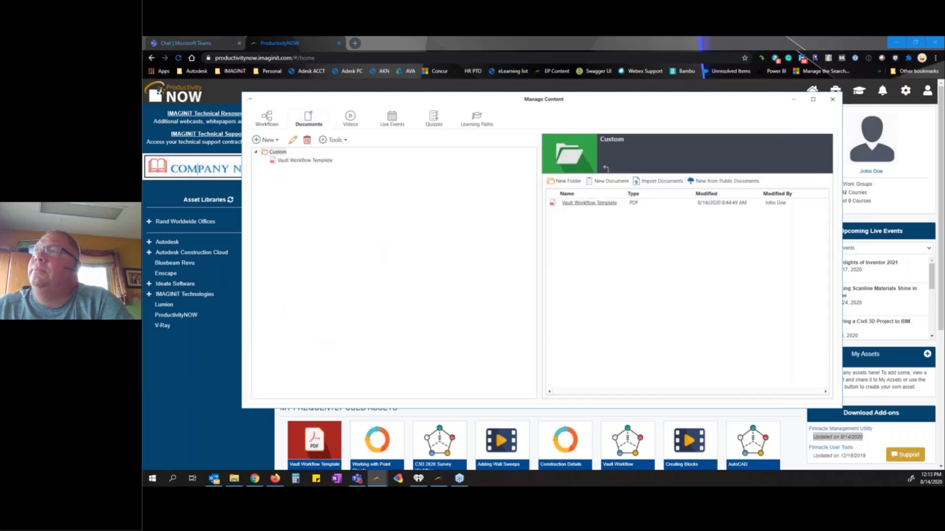
pyautogui.click(299, 161)
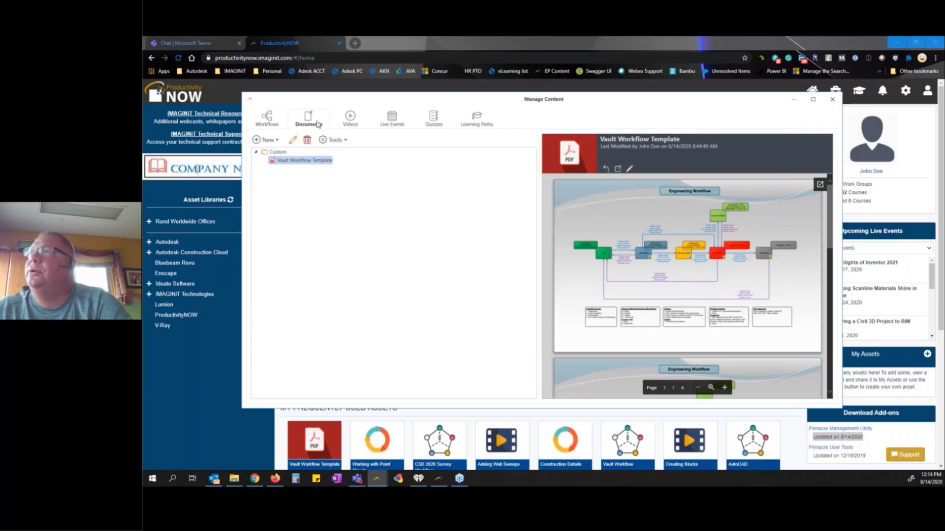
# Start a new folder inside the Custom folder for videos and name it with the person's first name
pyautogui.click(353, 121)
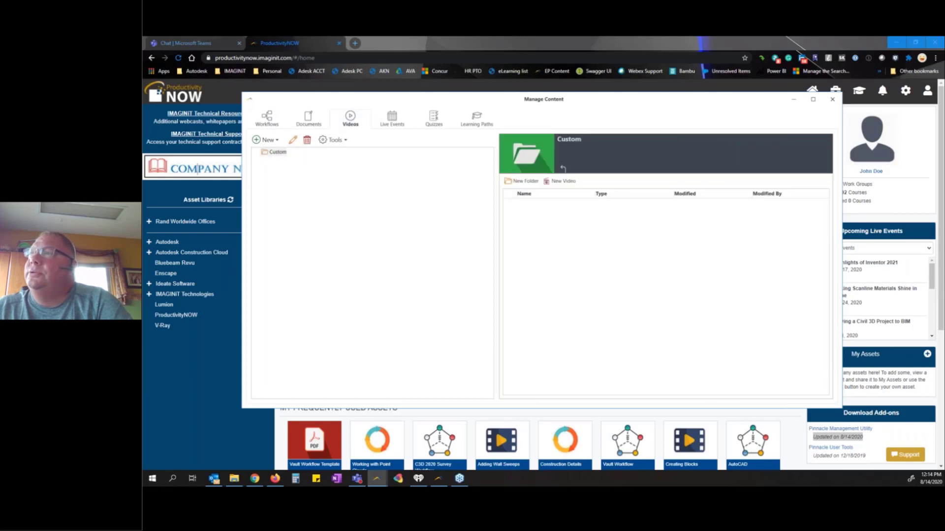
pyautogui.click(278, 153)
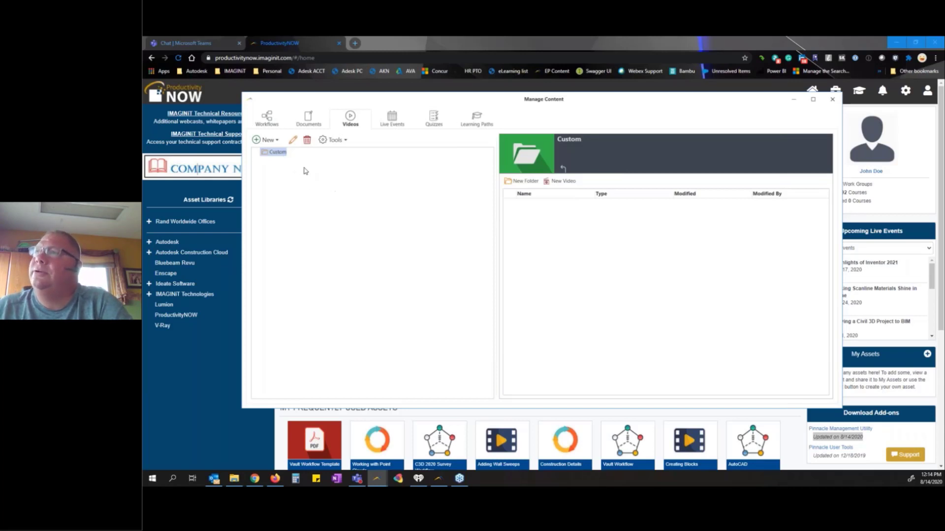
pyautogui.rightClick(285, 154)
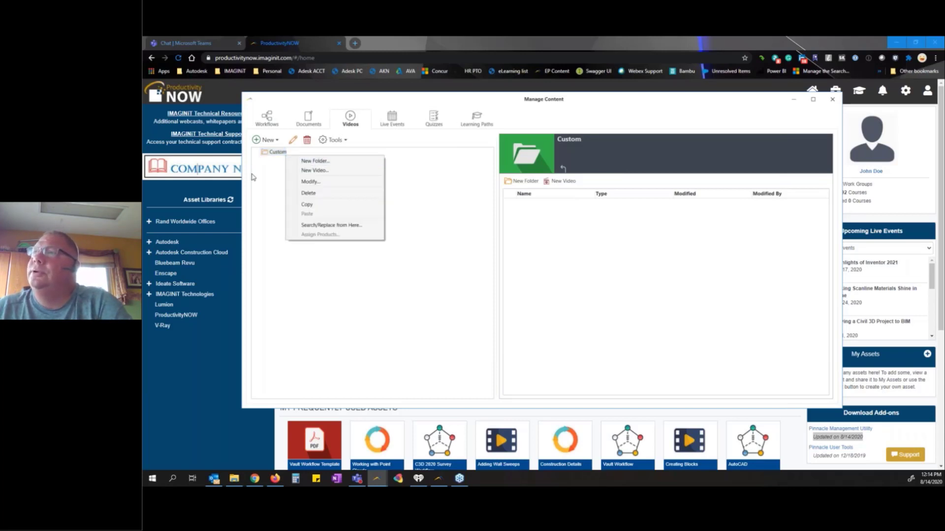
pyautogui.click(268, 153)
pyautogui.rightClick(268, 152)
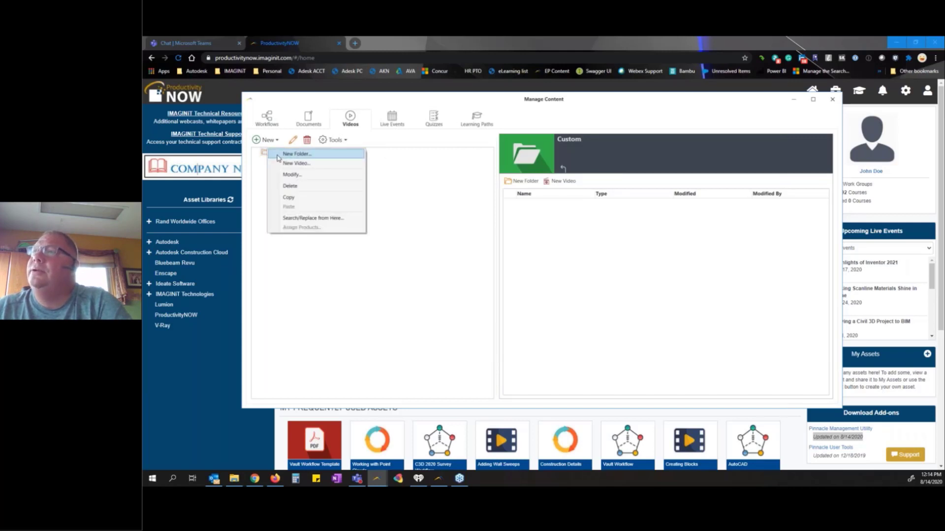
pyautogui.click(290, 154)
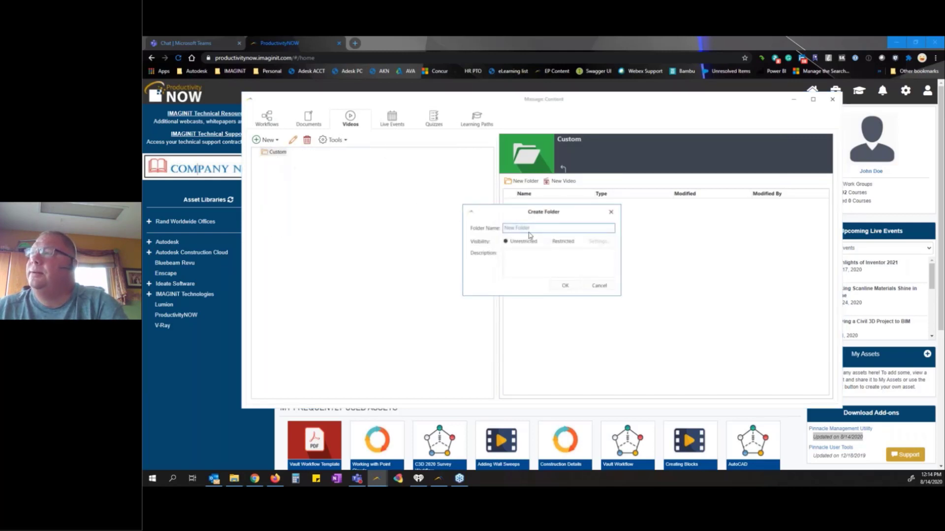
pyautogui.write('Todd')
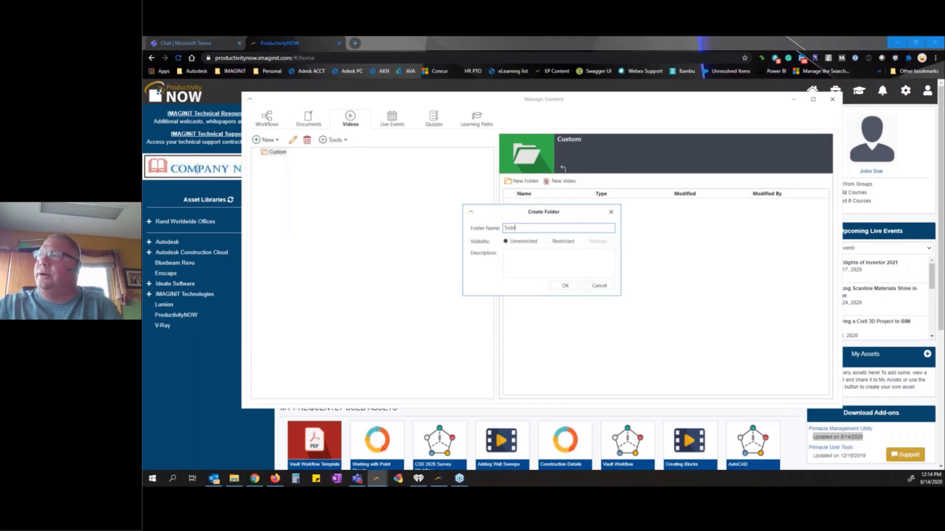
# Restrict the new folder's visibility to the Administrator and Content Manager groups
pyautogui.click(566, 242)
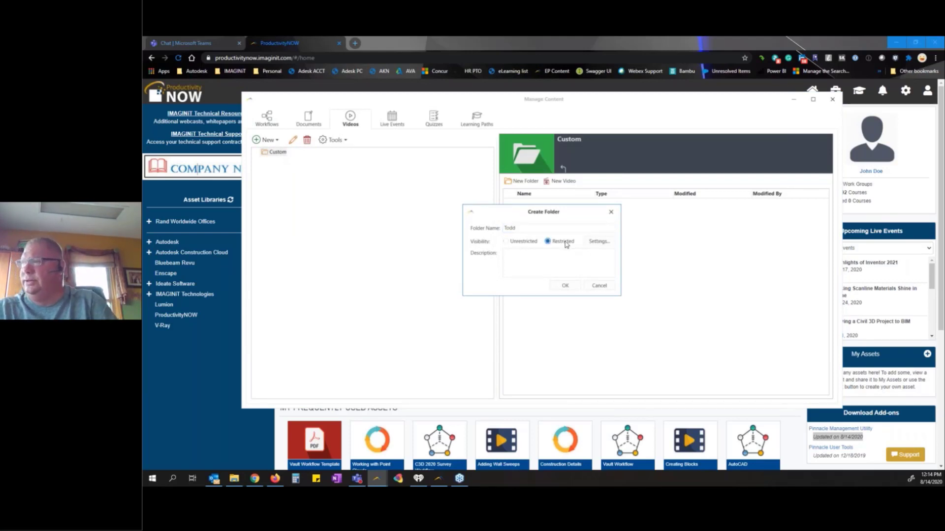
pyautogui.click(598, 242)
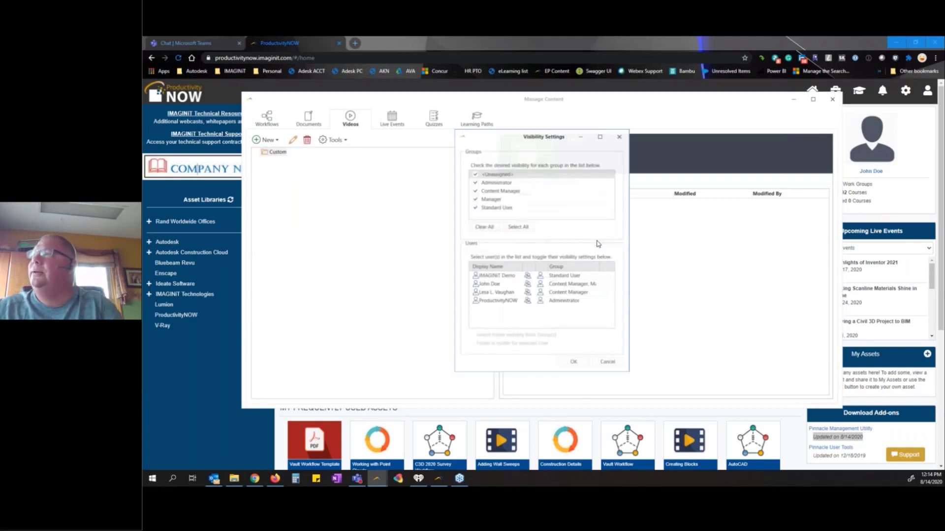
pyautogui.click(476, 190)
pyautogui.click(475, 199)
pyautogui.click(475, 207)
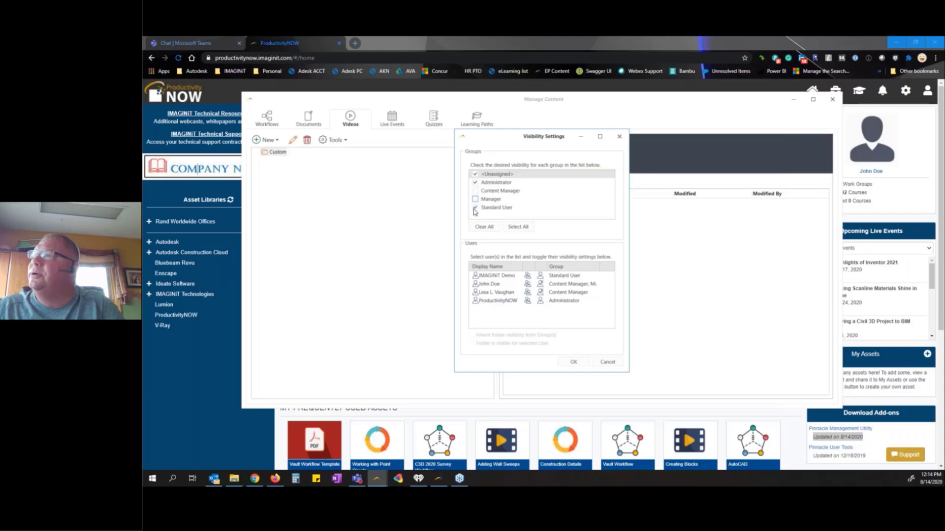
pyautogui.click(475, 190)
pyautogui.click(476, 174)
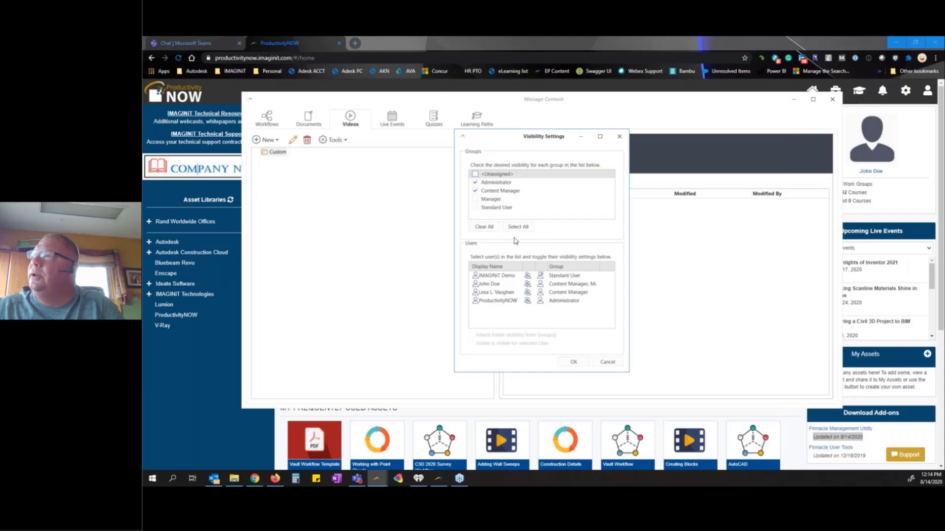
pyautogui.click(574, 362)
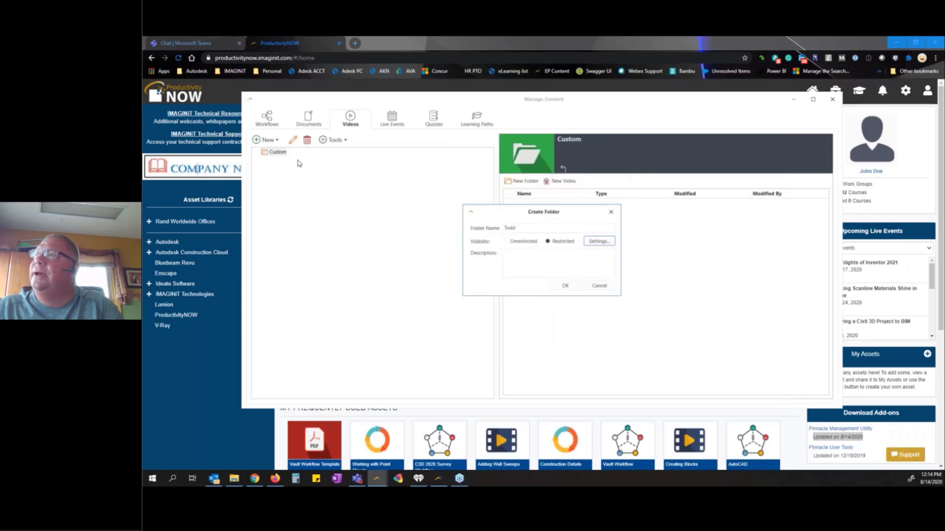
# Describe the restricted video folder as "Development folder" and create it
pyautogui.click(547, 258)
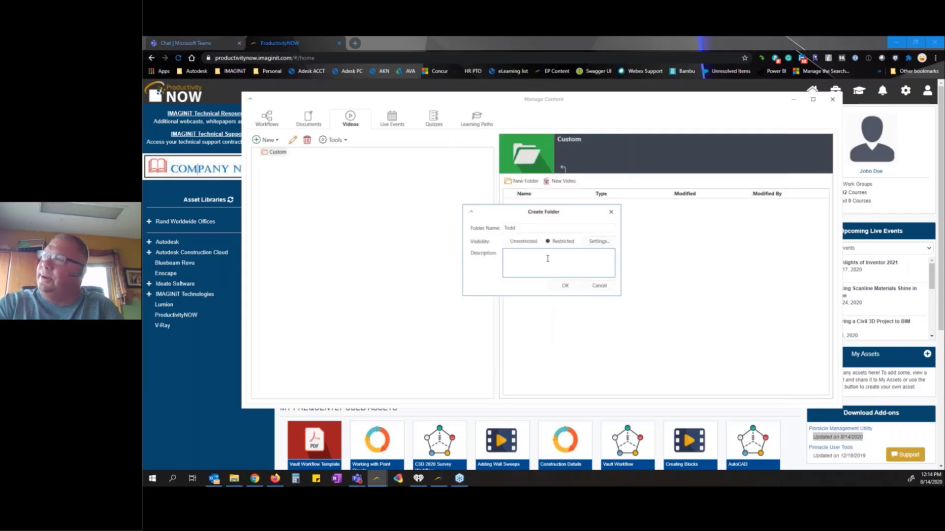
pyautogui.write('De e')
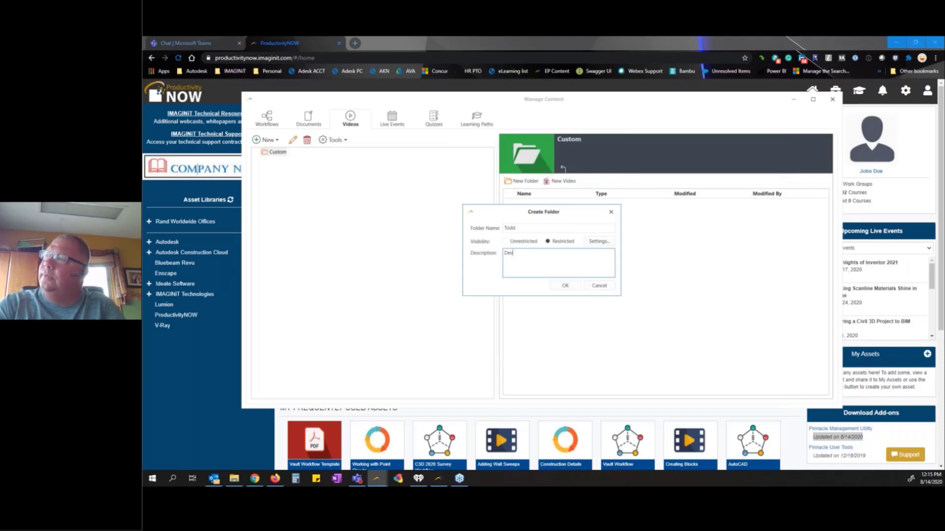
pyautogui.write('lopment f')
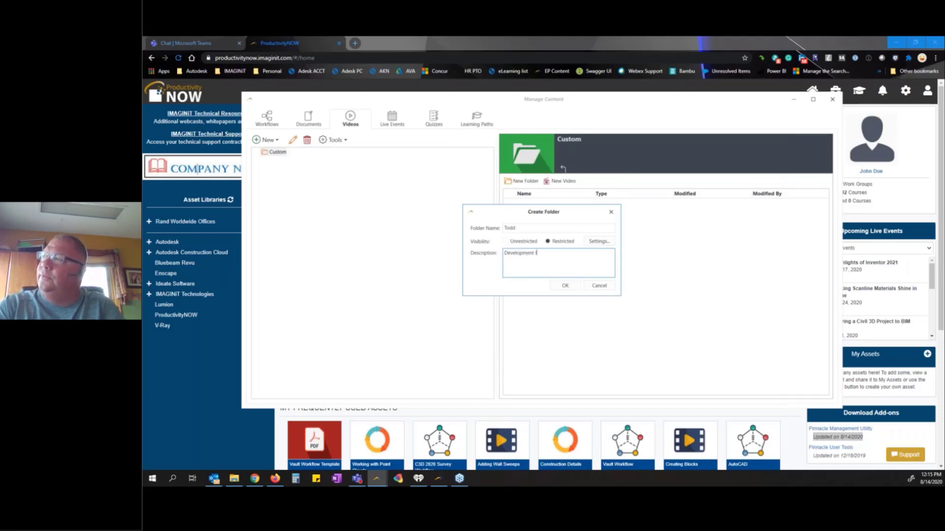
pyautogui.write('older')
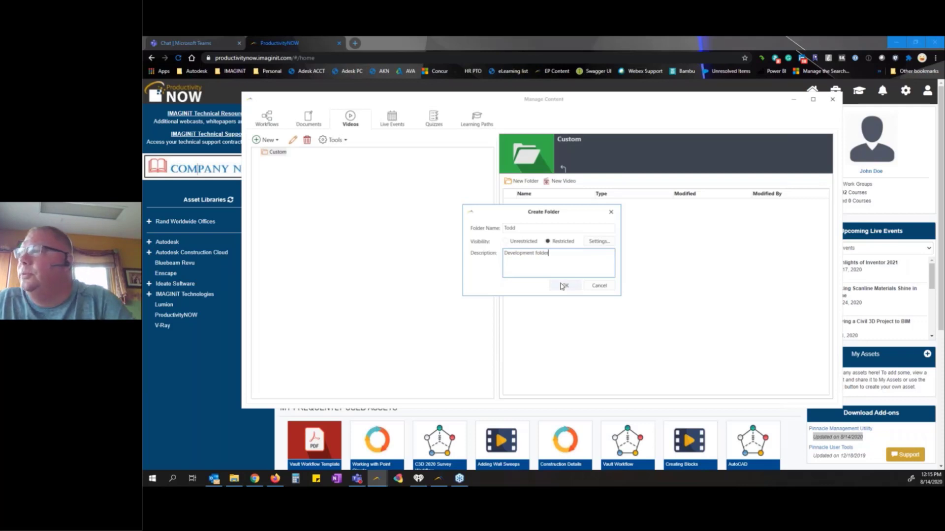
pyautogui.click(562, 286)
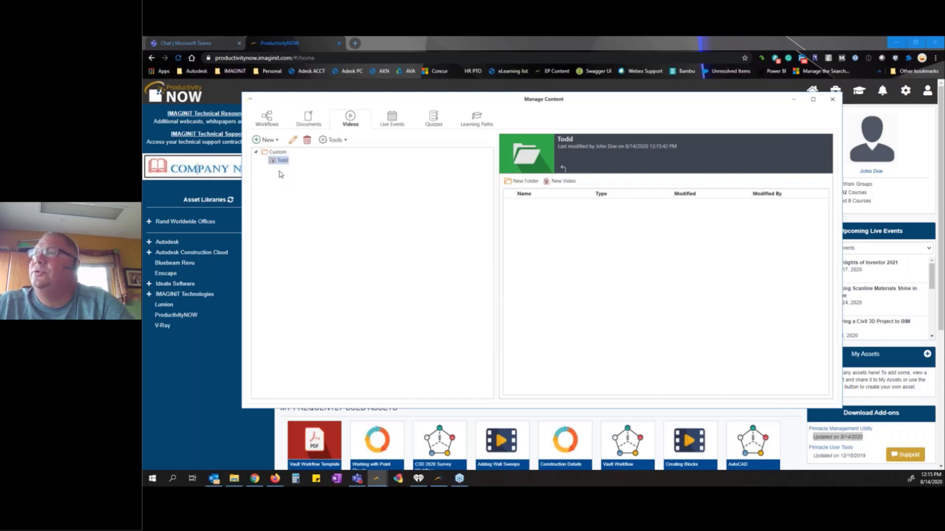
# Start a new video in the new restricted folder, using Pinnacle storage and assigning it to the Vault product
pyautogui.click(277, 152)
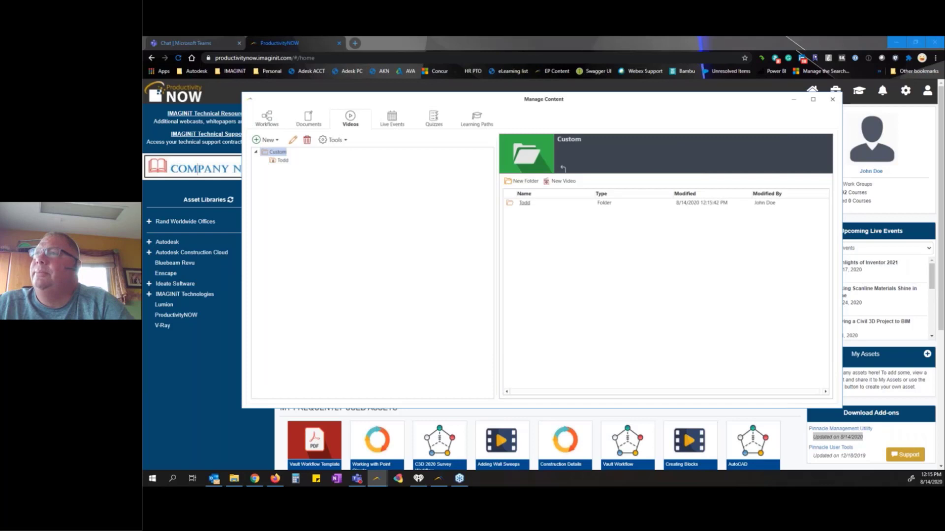
pyautogui.click(281, 161)
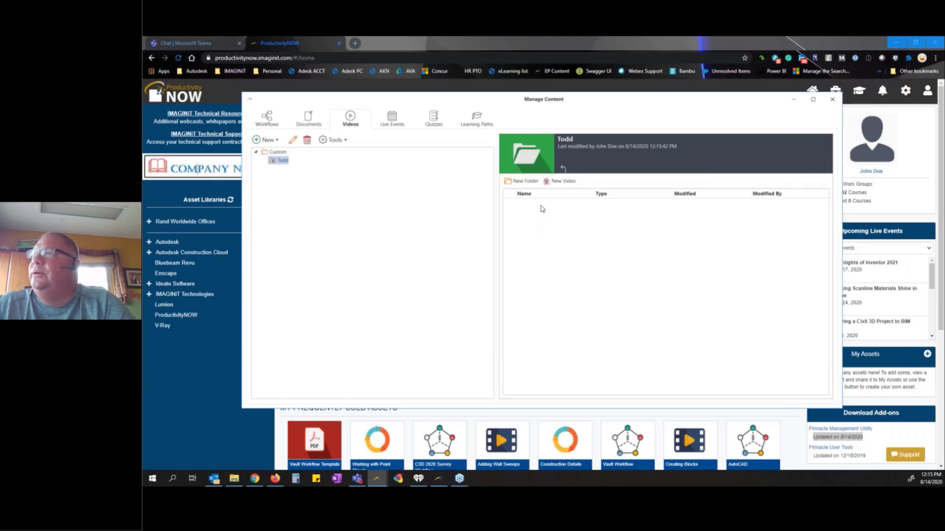
pyautogui.click(561, 181)
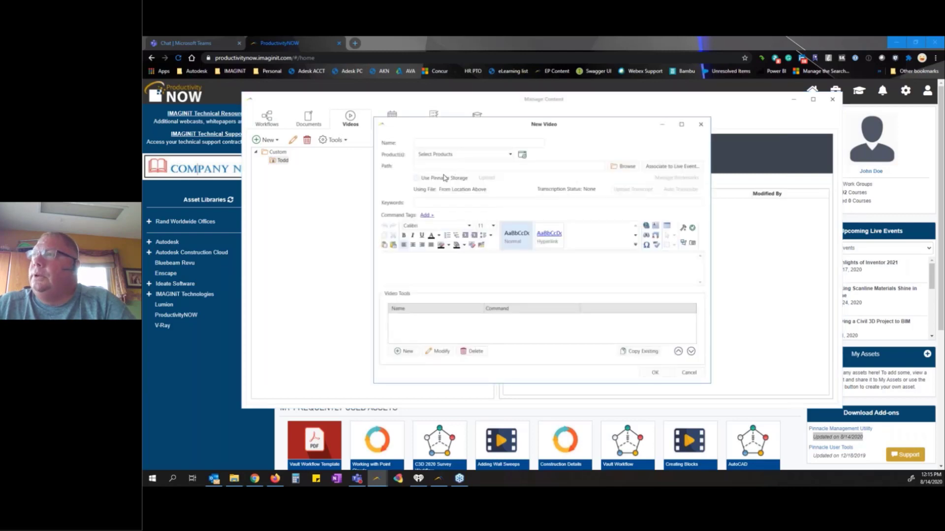
pyautogui.click(418, 179)
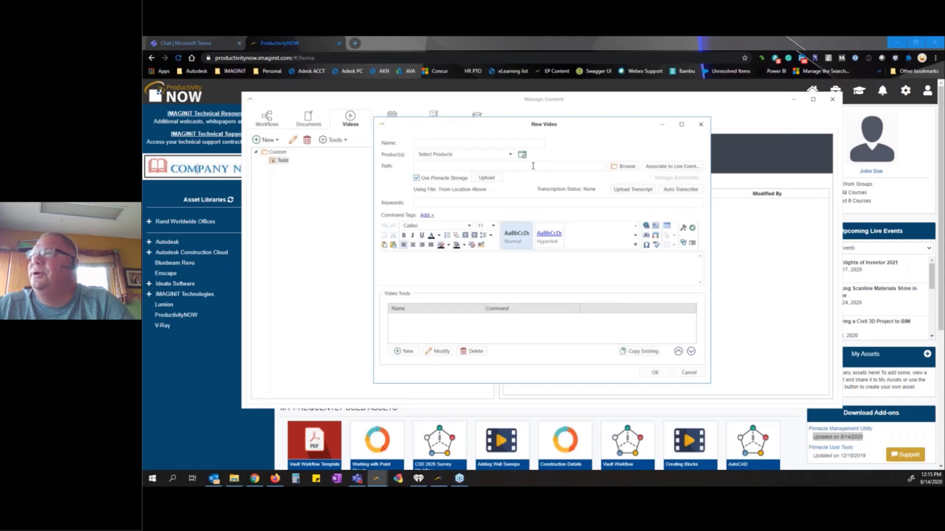
pyautogui.click(510, 155)
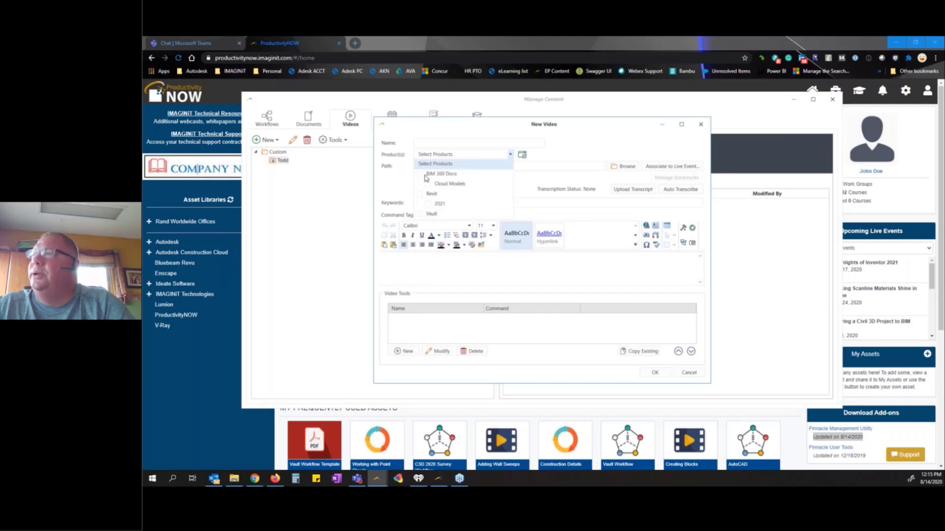
pyautogui.click(419, 214)
pyautogui.click(460, 134)
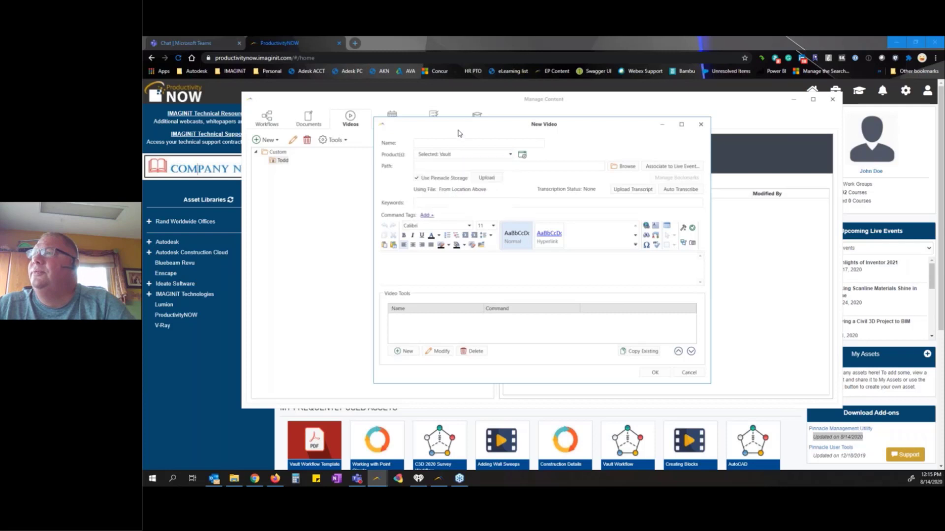
# Name the new video "Vault process"
pyautogui.click(420, 142)
pyautogui.write('V')
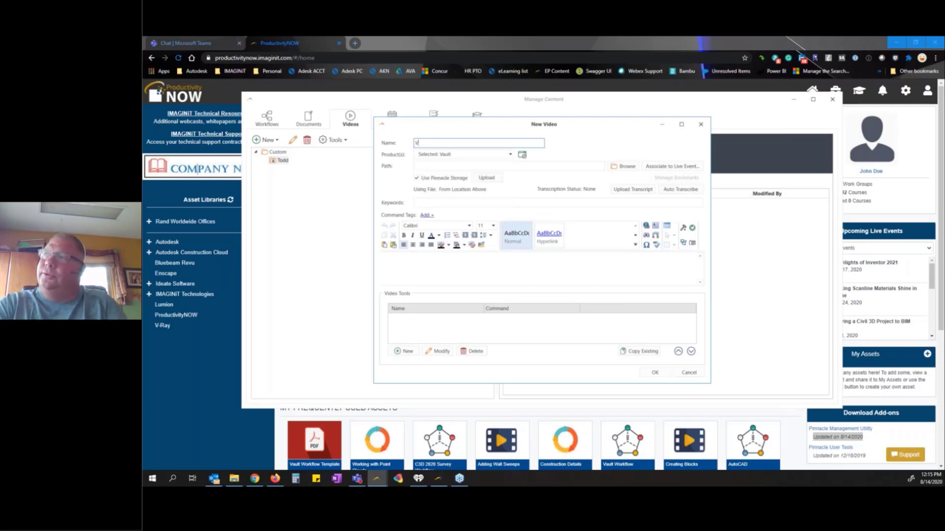
pyautogui.write('ault proces')
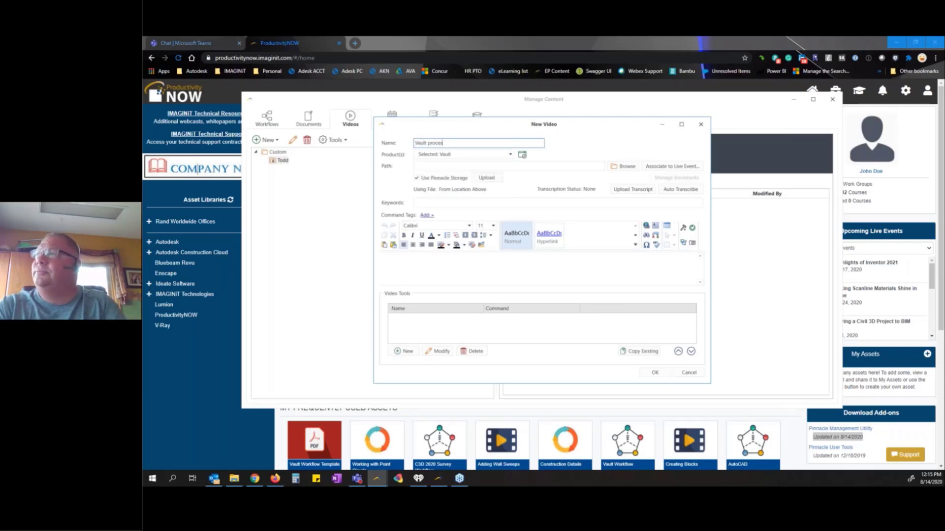
pyautogui.write('s')
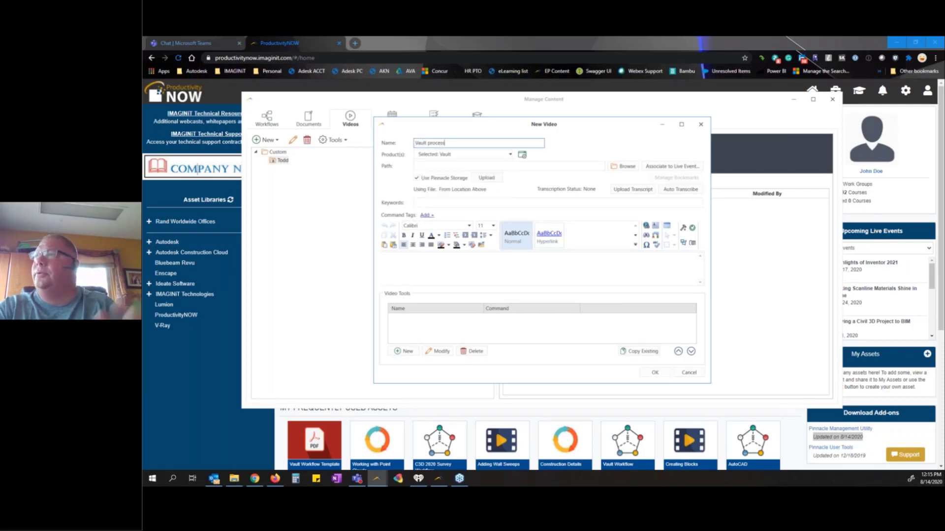
pyautogui.click(460, 168)
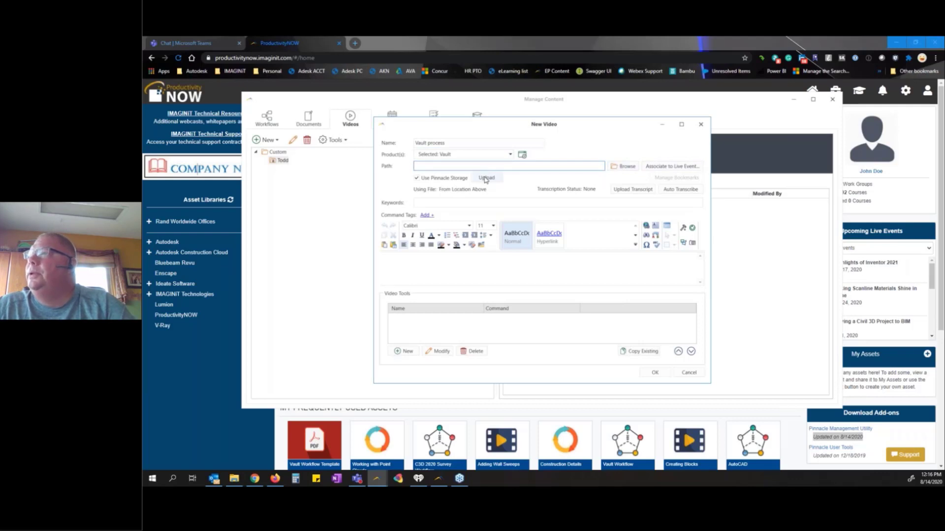
# Look at the Auto Transcribe option and description area for the new video, and cancel the form without saving
pyautogui.click(689, 191)
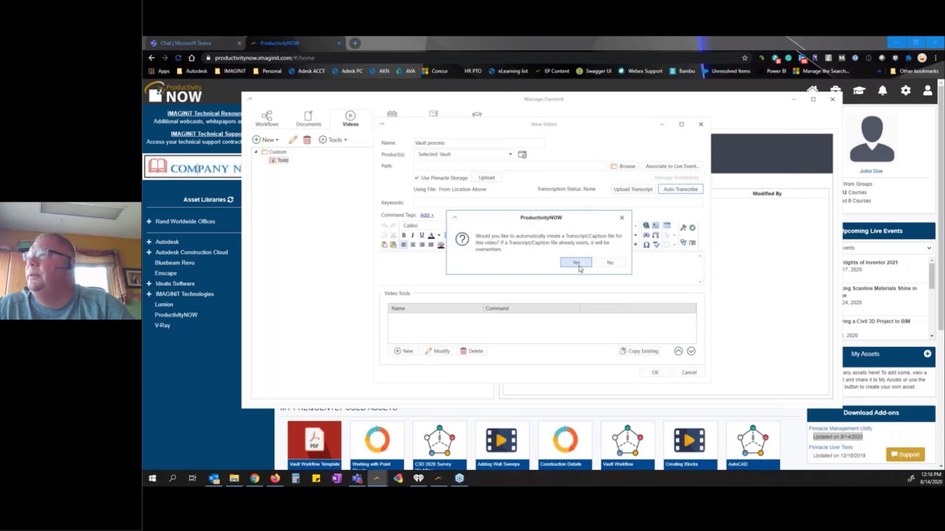
pyautogui.click(578, 268)
pyautogui.click(612, 261)
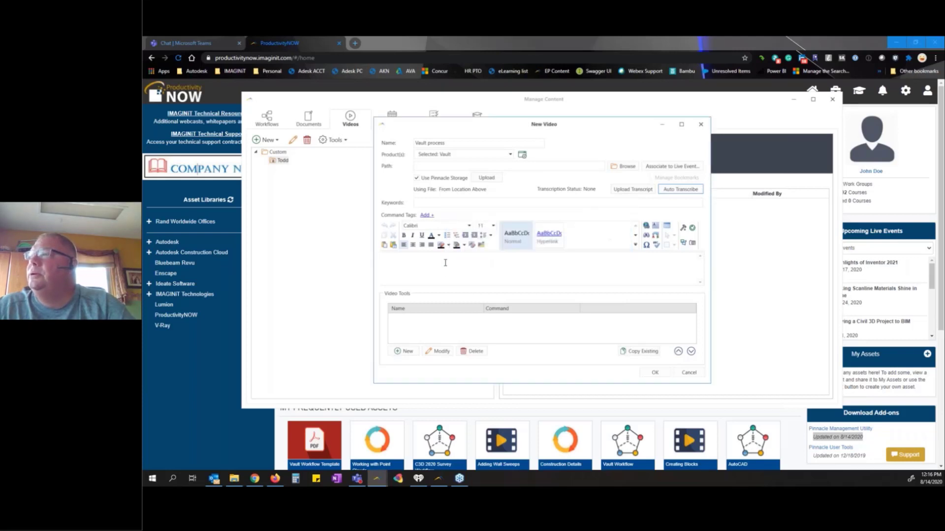
pyautogui.click(421, 258)
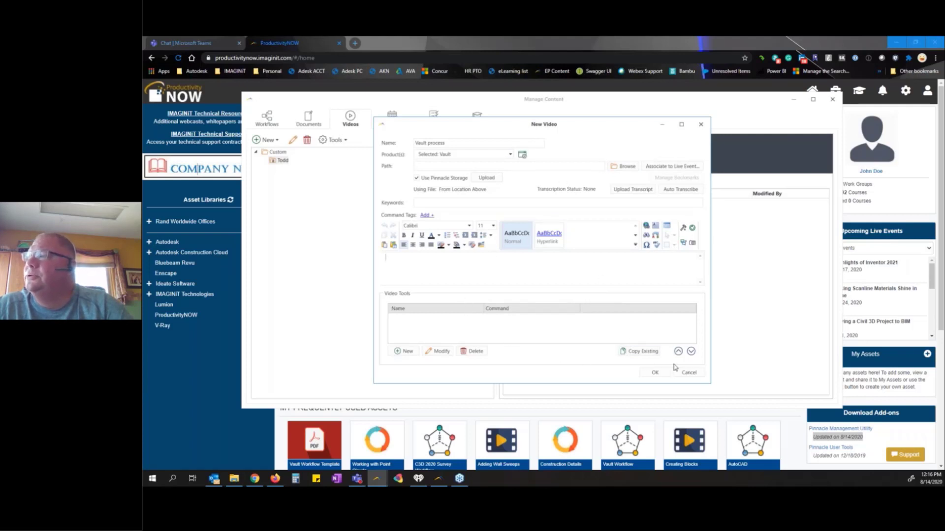
pyautogui.click(688, 373)
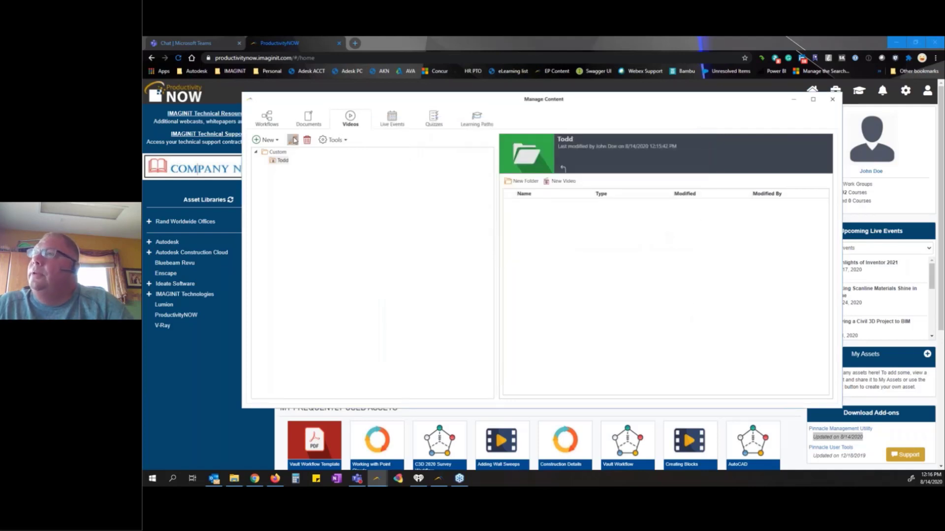
# Look over the contents of the Custom documents folder
pyautogui.click(307, 119)
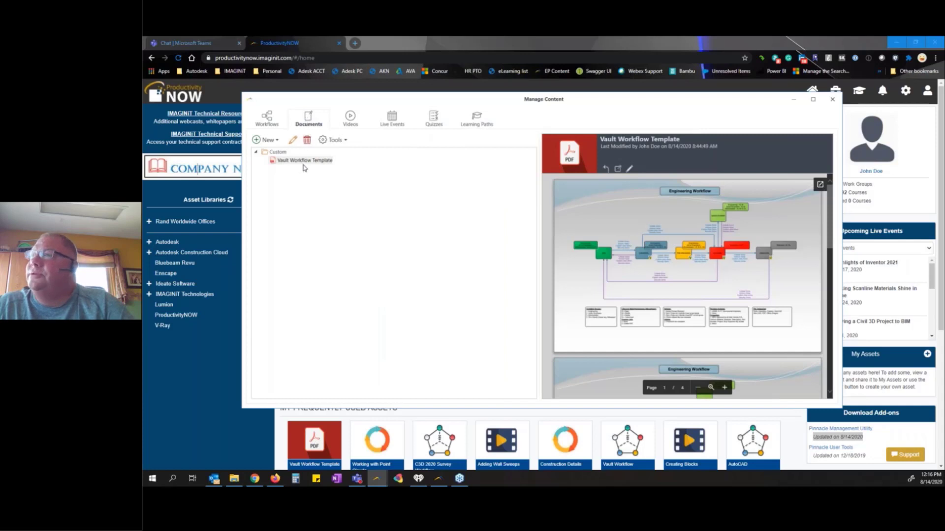
pyautogui.click(277, 152)
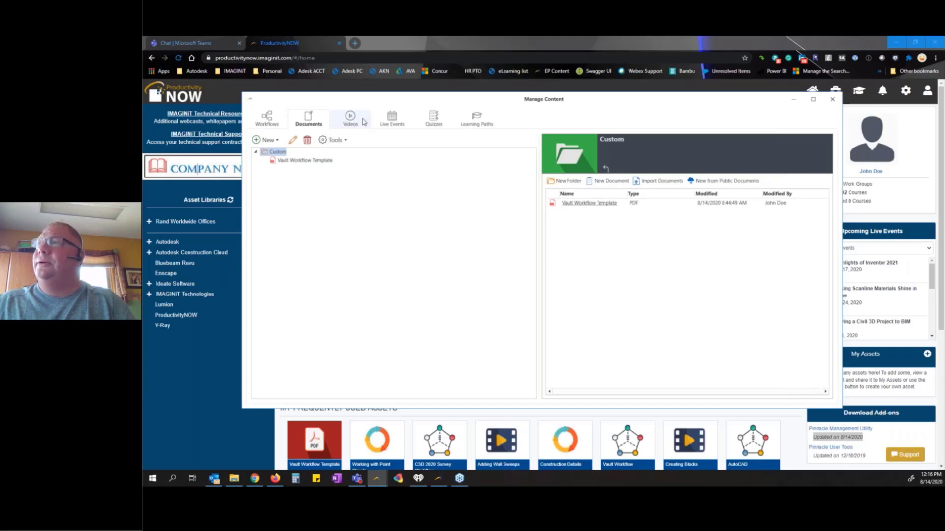
# Start a new quiz named "Vault" in the Custom folder with the description "Vault question"
pyautogui.click(433, 119)
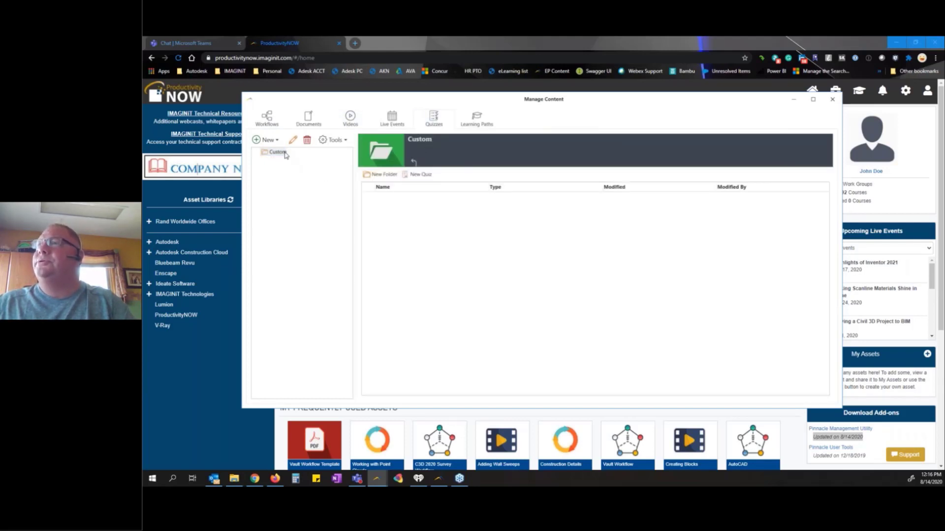
pyautogui.click(418, 176)
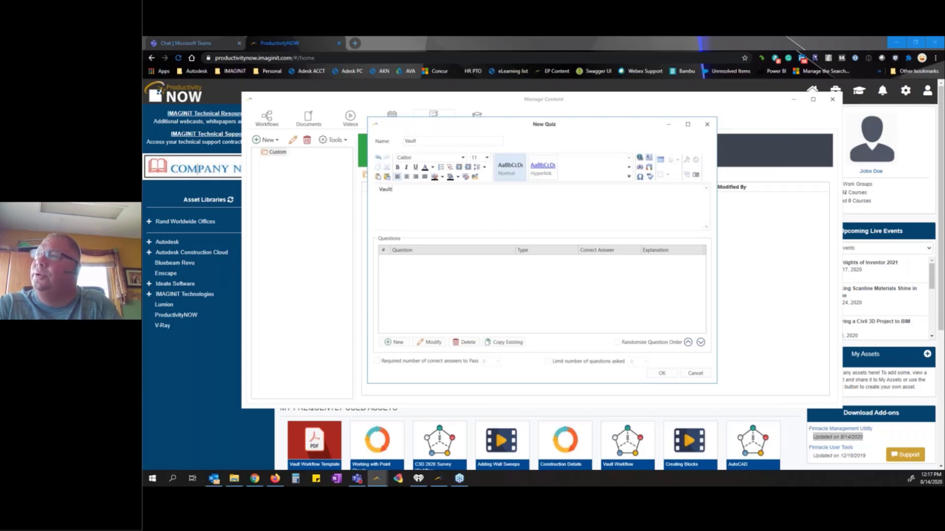
pyautogui.write('cue')
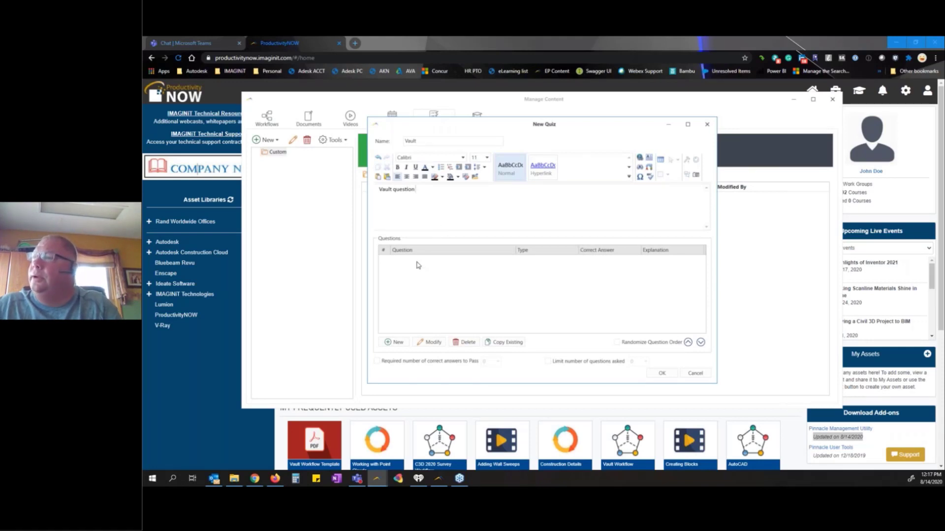
# Try the single-choice, multiple-choice and Fill-in Text types for a new quiz question, and cancel the question
pyautogui.click(394, 342)
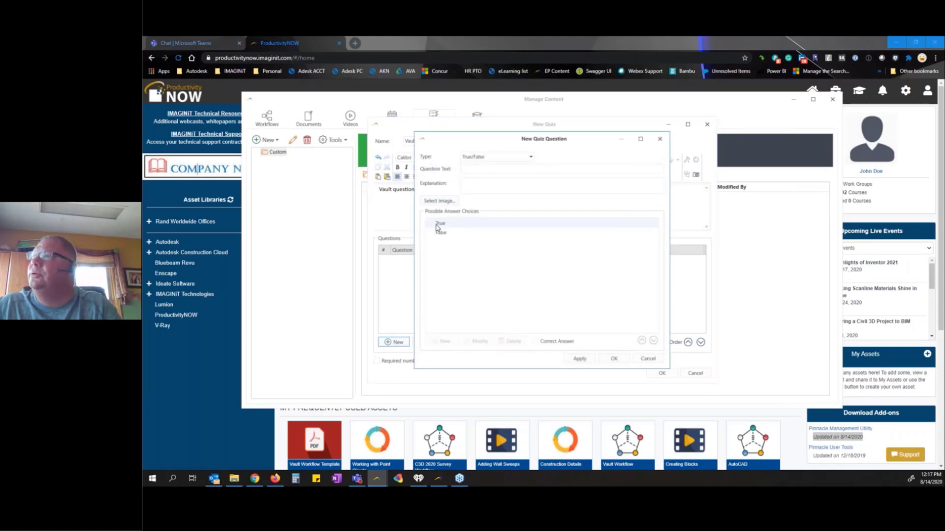
pyautogui.click(465, 157)
pyautogui.click(468, 177)
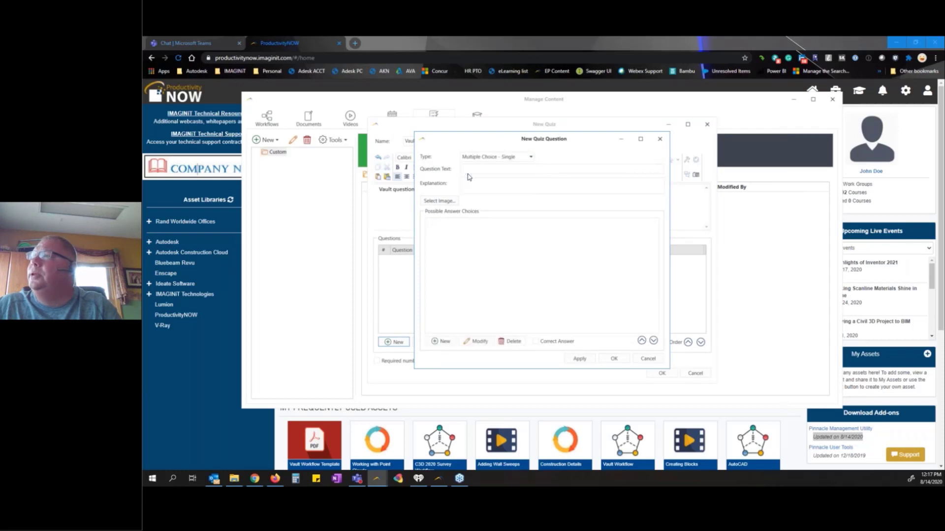
pyautogui.click(475, 157)
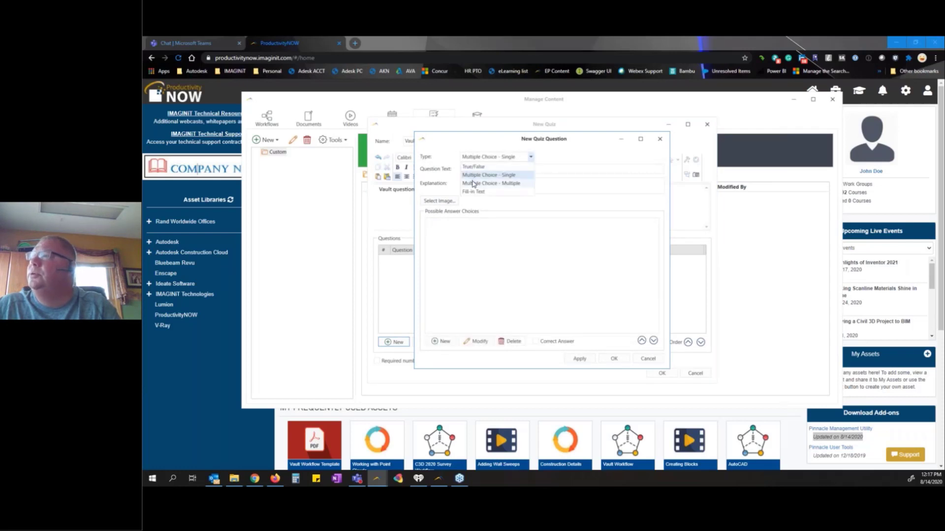
pyautogui.click(473, 183)
pyautogui.click(477, 158)
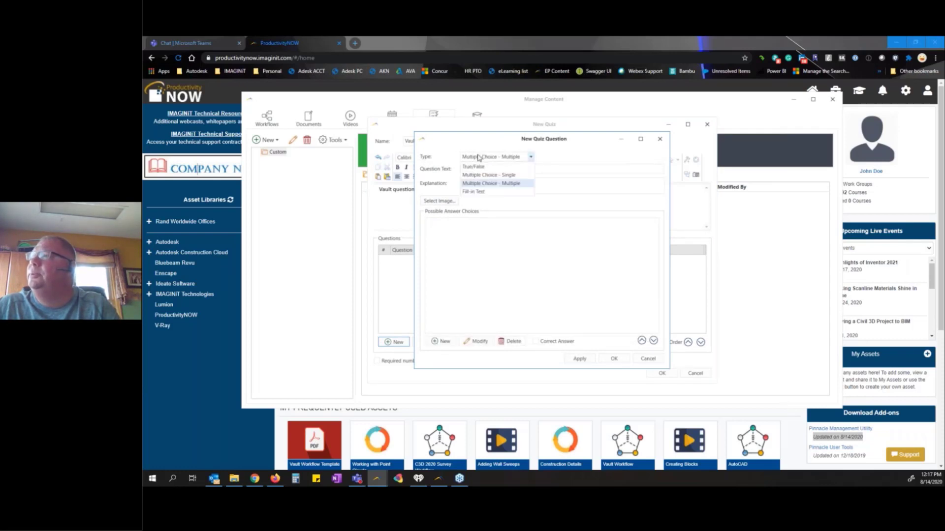
pyautogui.click(488, 193)
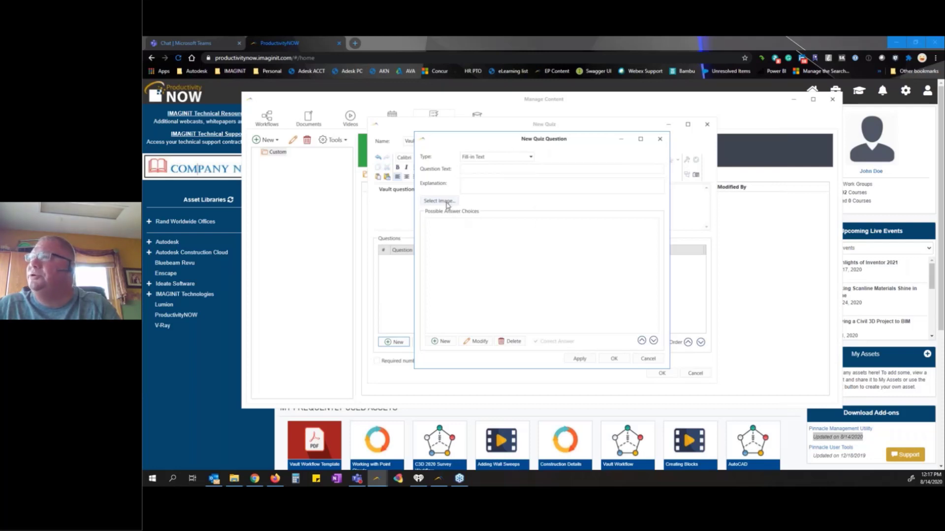
pyautogui.click(644, 361)
pyautogui.click(454, 210)
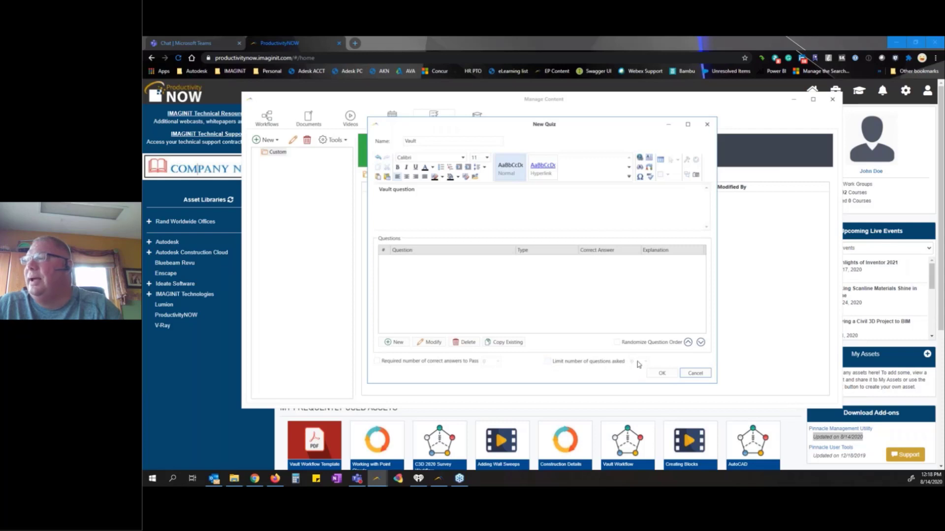
# Turn on randomized question order for the Vault quiz, and discard the quiz
pyautogui.click(617, 342)
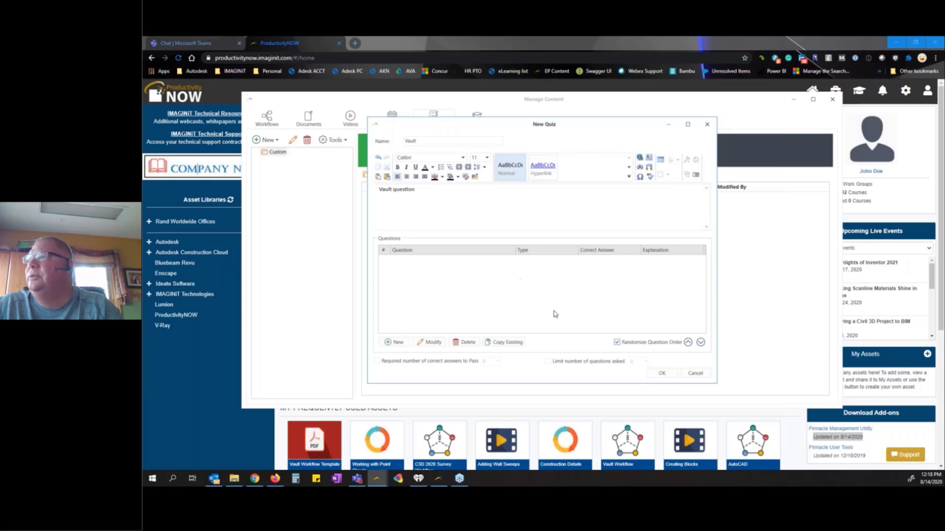
pyautogui.click(694, 373)
pyautogui.click(586, 261)
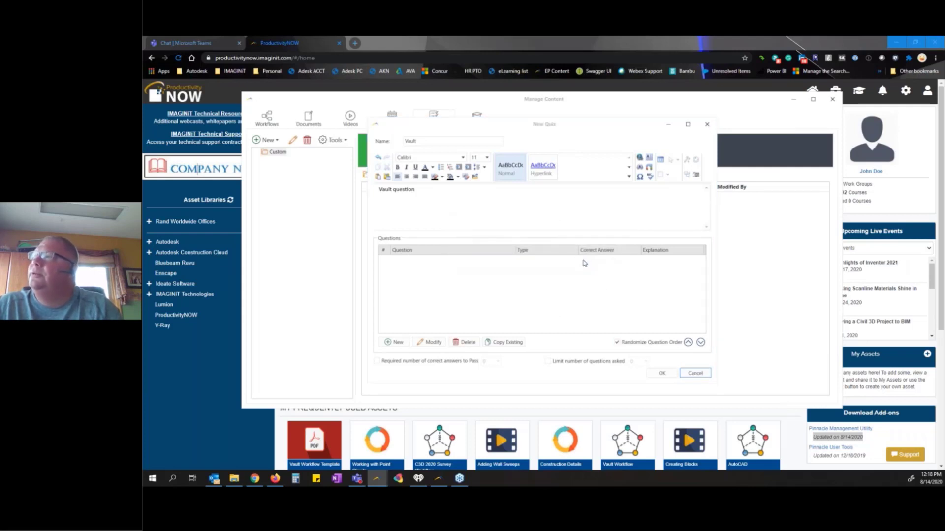
# Add the public learning path "Autodesk Vault Professional 2020: Essentials" to the Custom learning paths folder
pyautogui.click(476, 120)
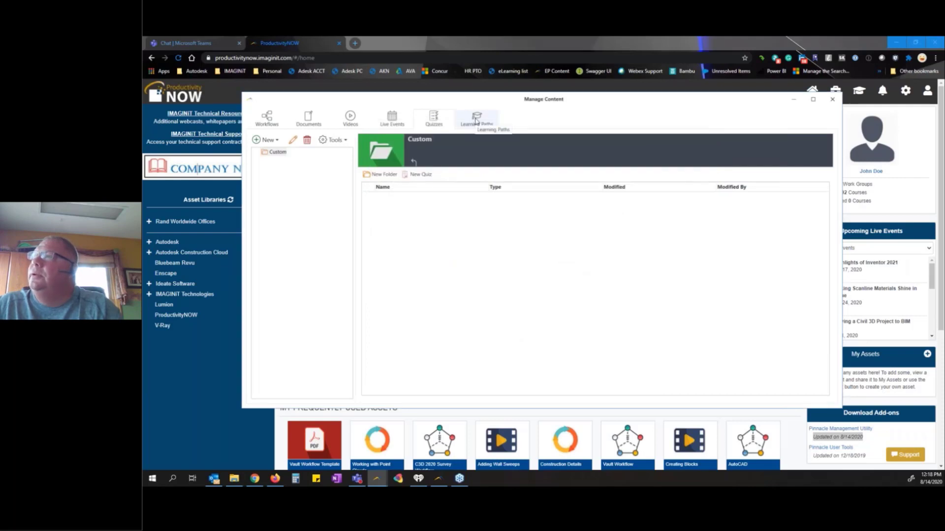
pyautogui.click(278, 153)
pyautogui.rightClick(279, 156)
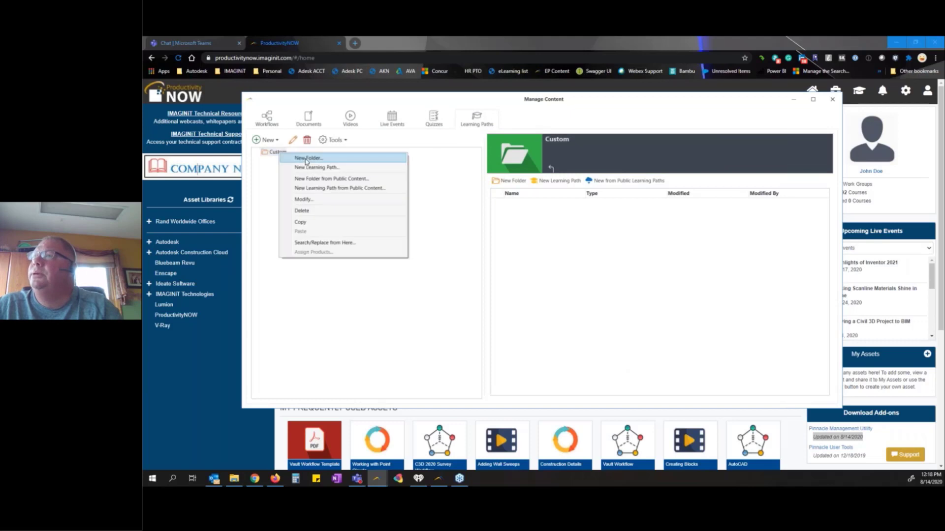
pyautogui.click(313, 188)
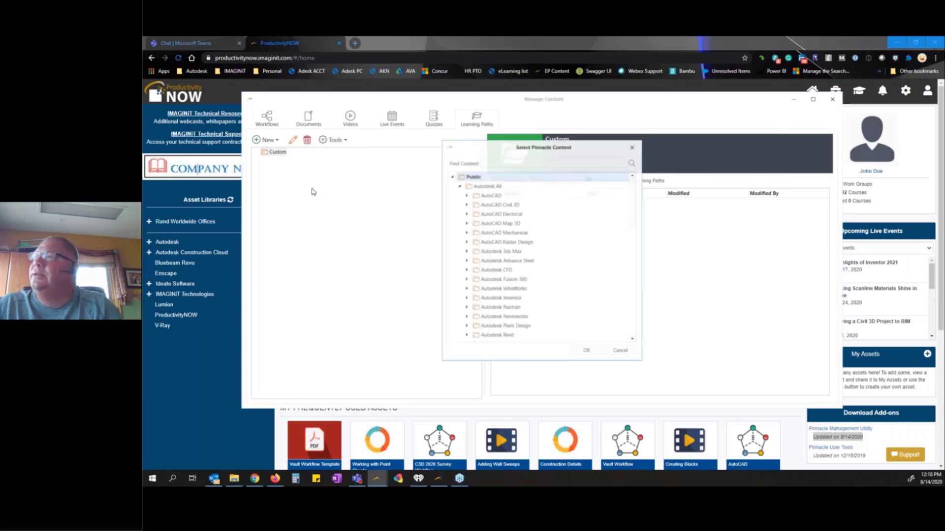
pyautogui.scroll(-3, 466, 231)
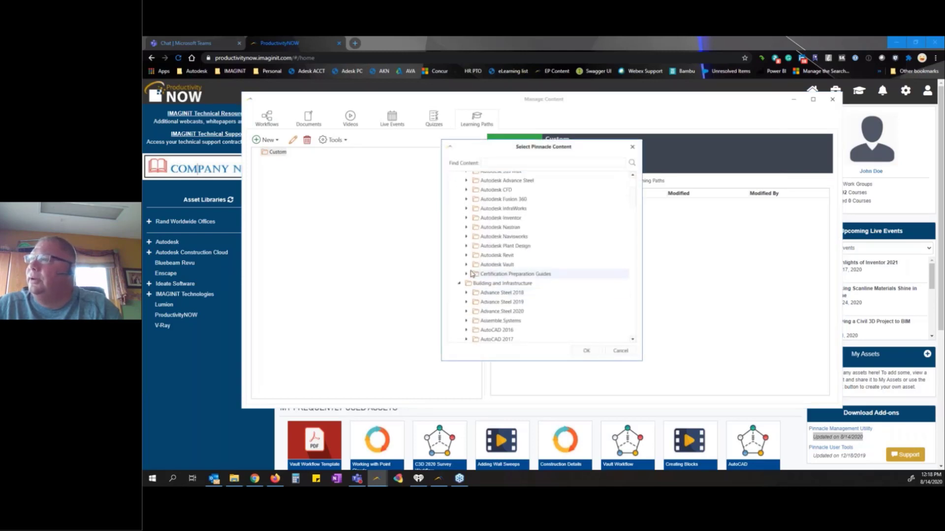
pyautogui.click(465, 266)
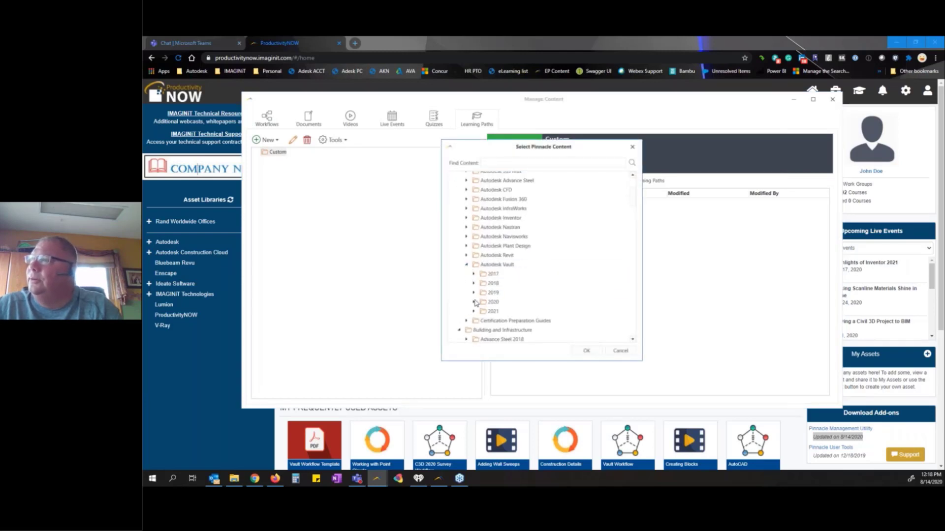
pyautogui.click(473, 302)
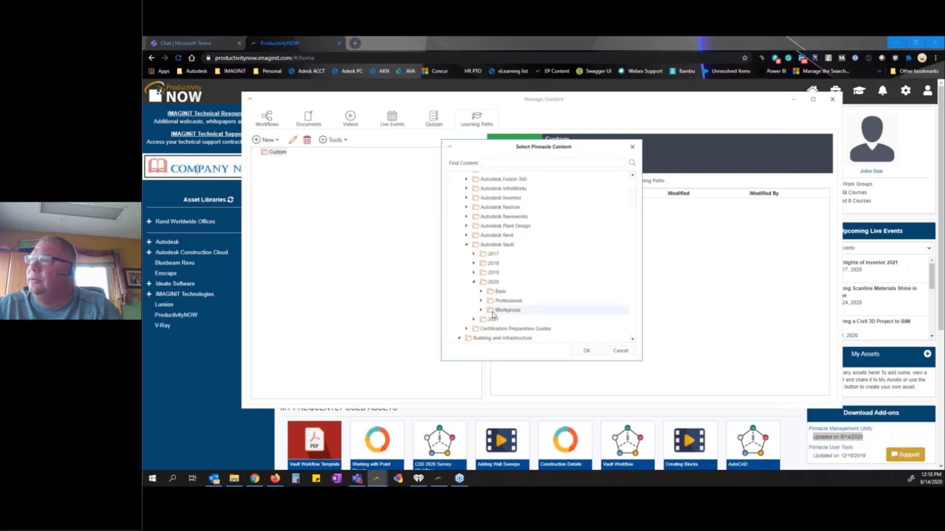
pyautogui.click(481, 301)
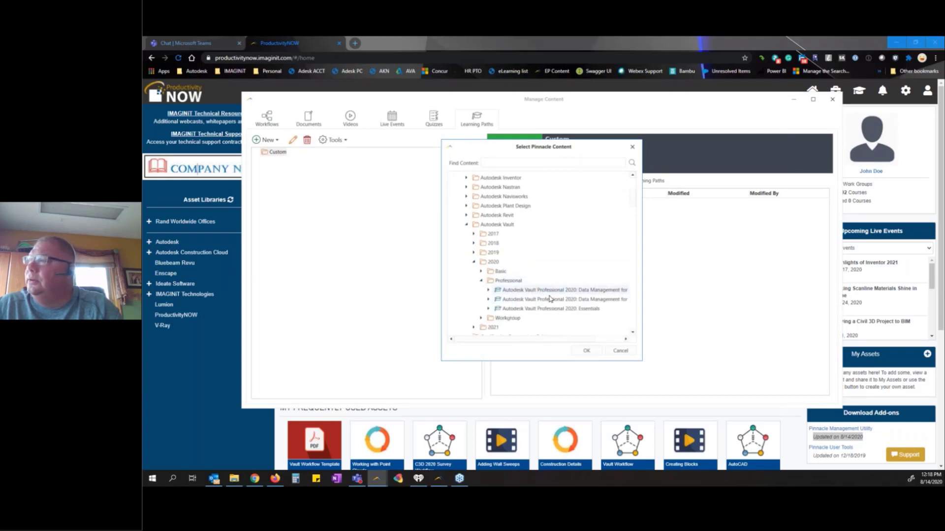
pyautogui.click(546, 310)
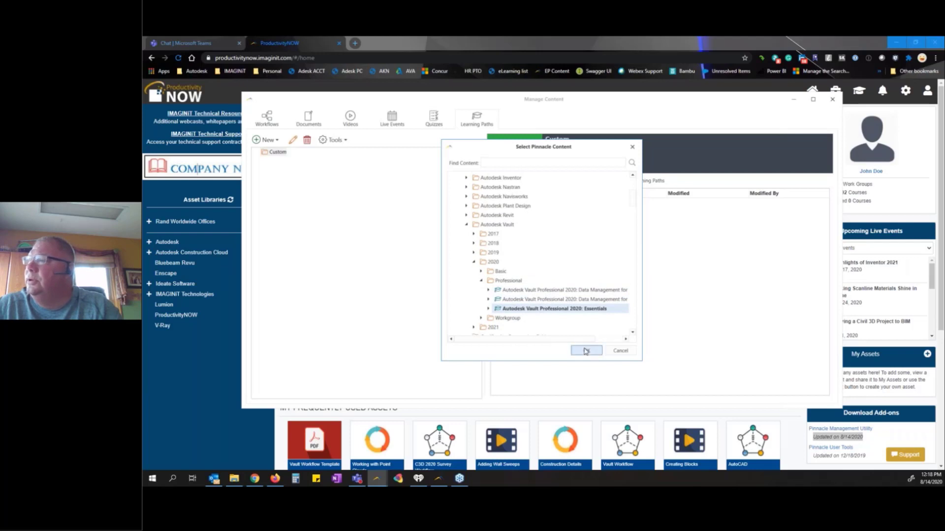
pyautogui.press('Return')
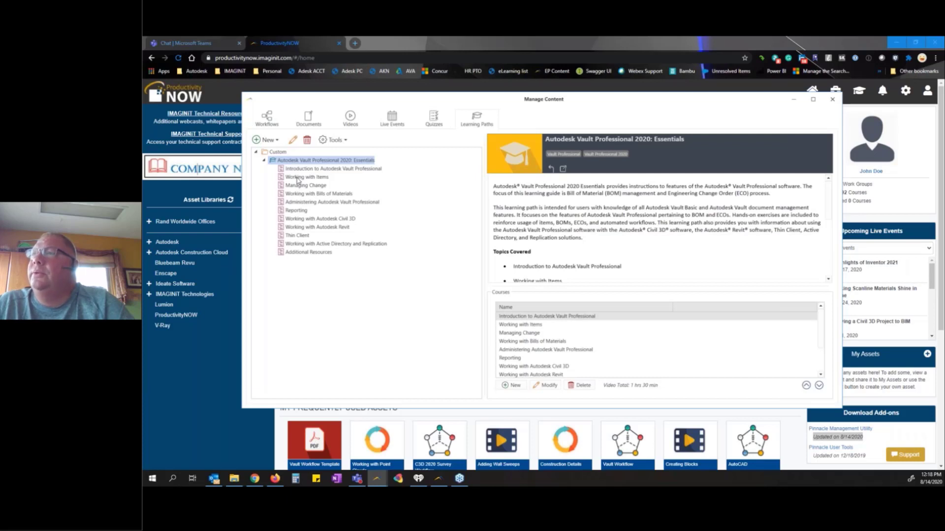
# Look over the Working with Items, Managing Change and Introduction to Autodesk Vault Professional courses and the content items of the introduction course
pyautogui.click(297, 178)
pyautogui.rightClick(297, 178)
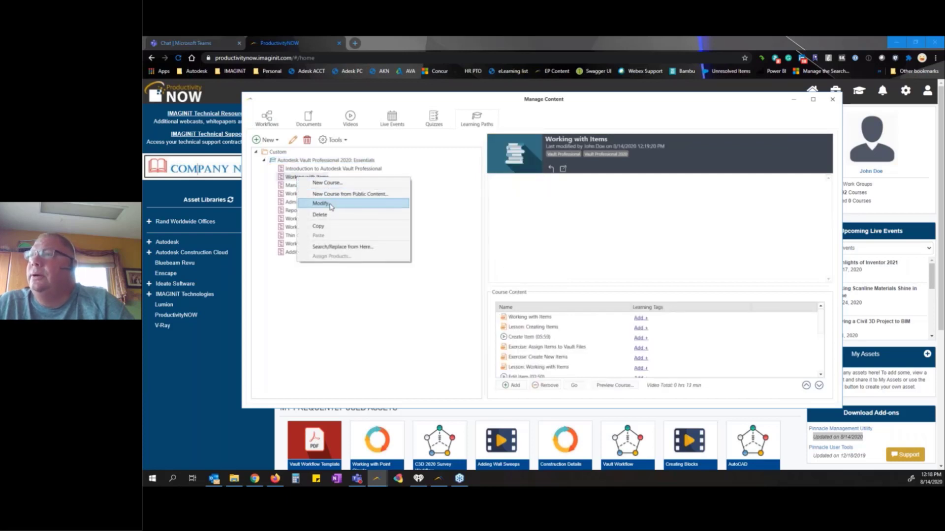
pyautogui.click(286, 186)
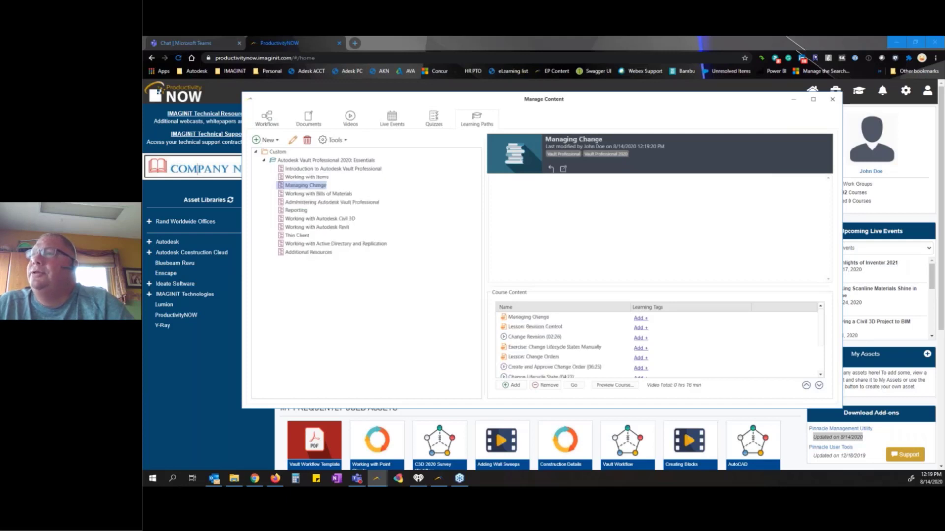
pyautogui.click(305, 169)
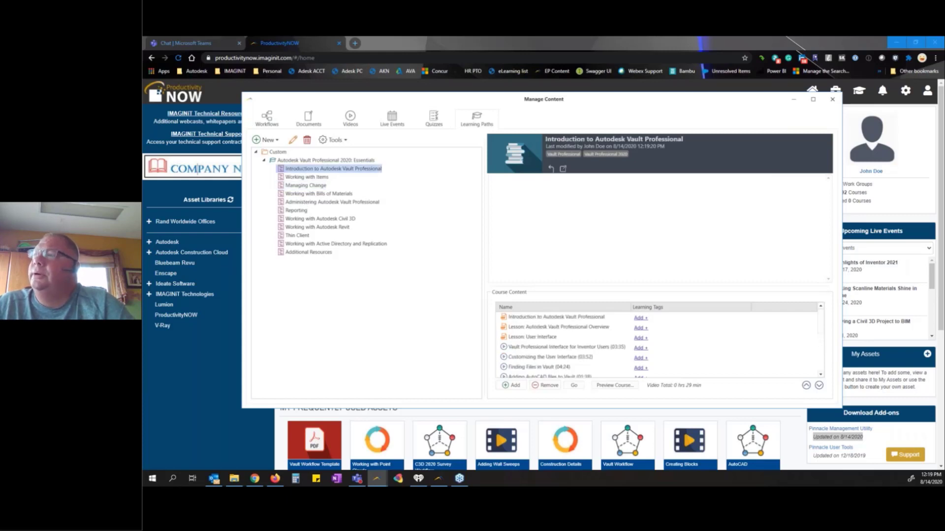
pyautogui.click(531, 319)
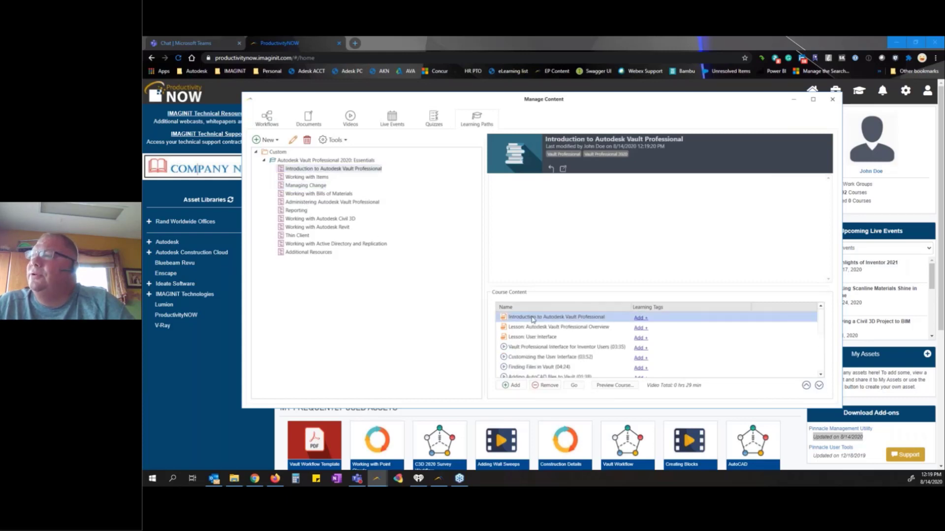
pyautogui.click(524, 349)
pyautogui.click(525, 358)
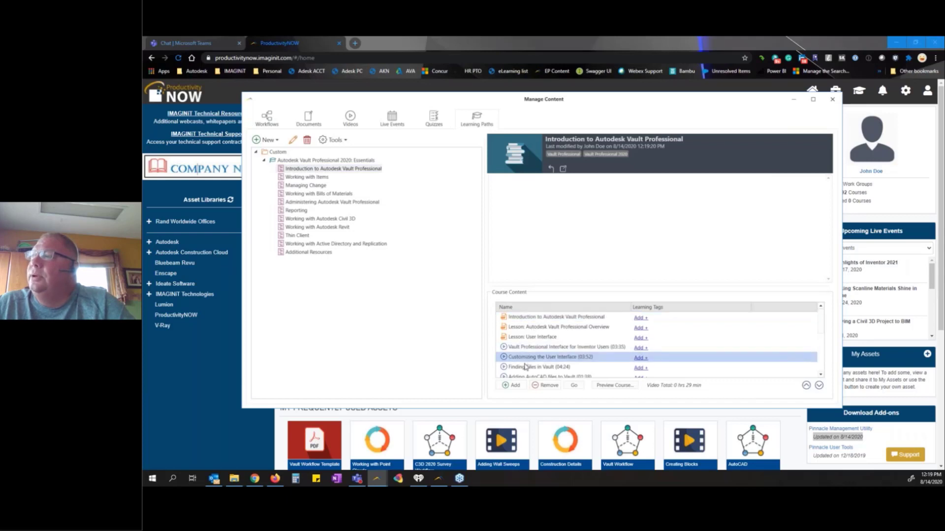
pyautogui.click(527, 367)
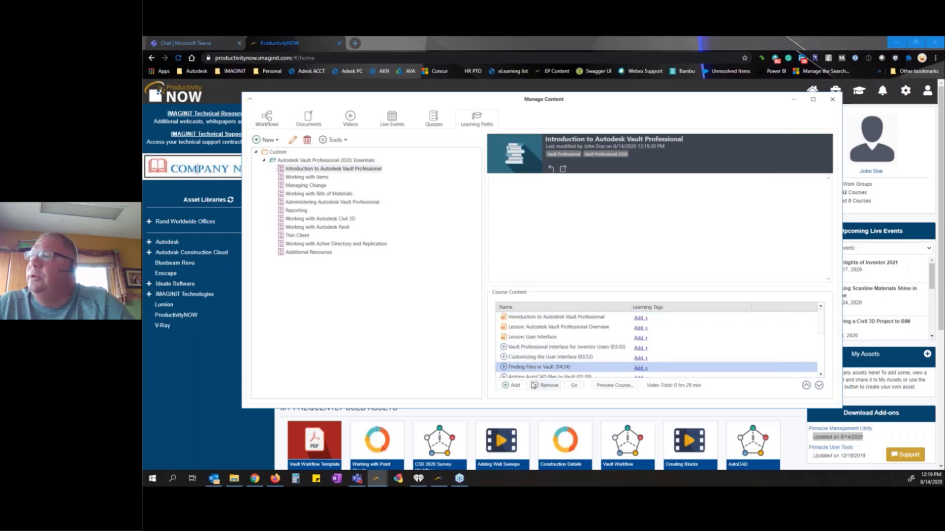
# Start adding content to the introduction course and examine the stages of the custom Vault Workflow as possible additions
pyautogui.click(510, 386)
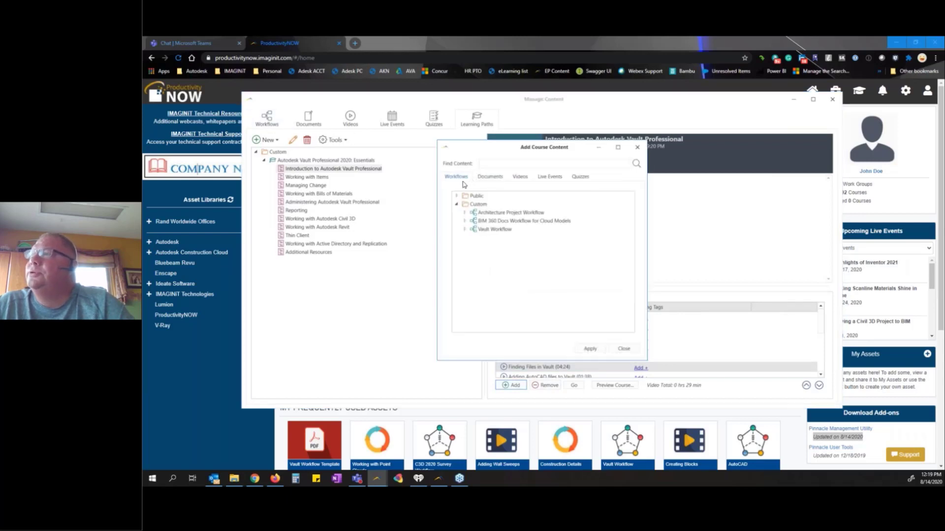
pyautogui.click(468, 230)
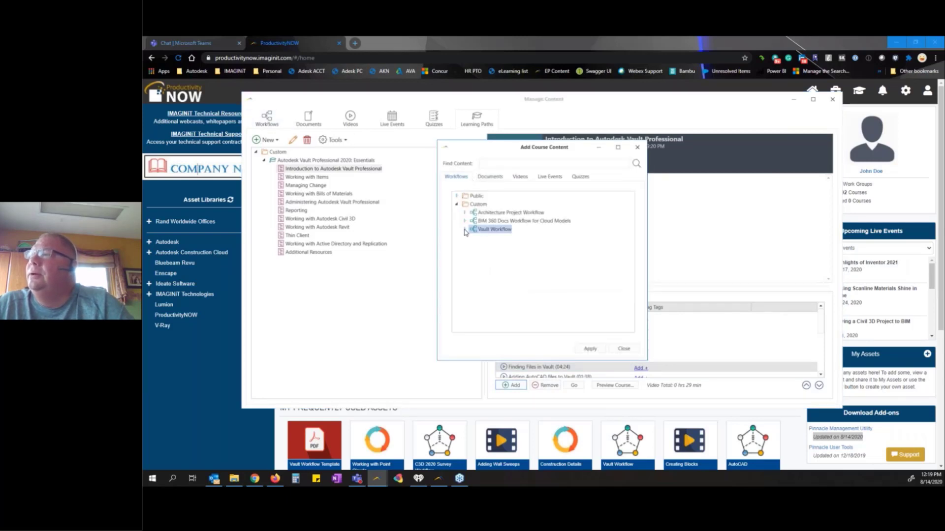
pyautogui.click(465, 230)
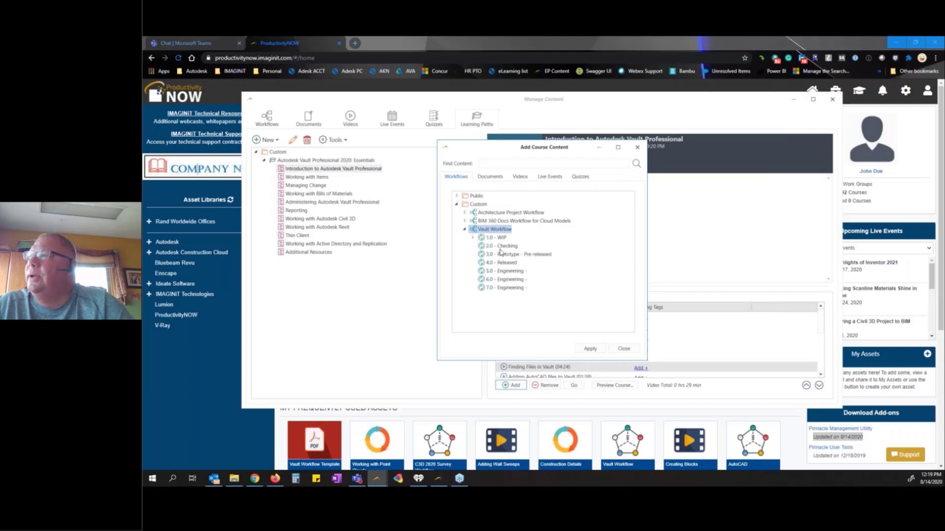
pyautogui.click(502, 238)
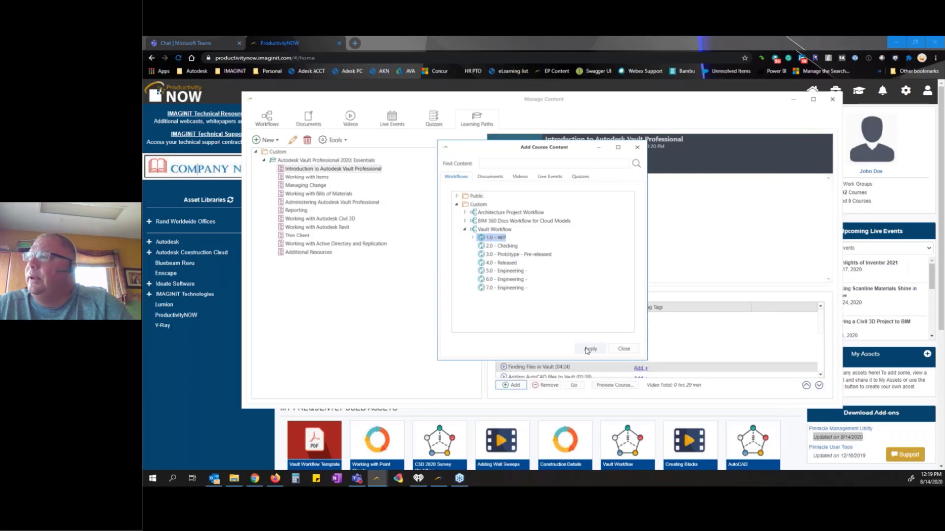
pyautogui.click(496, 230)
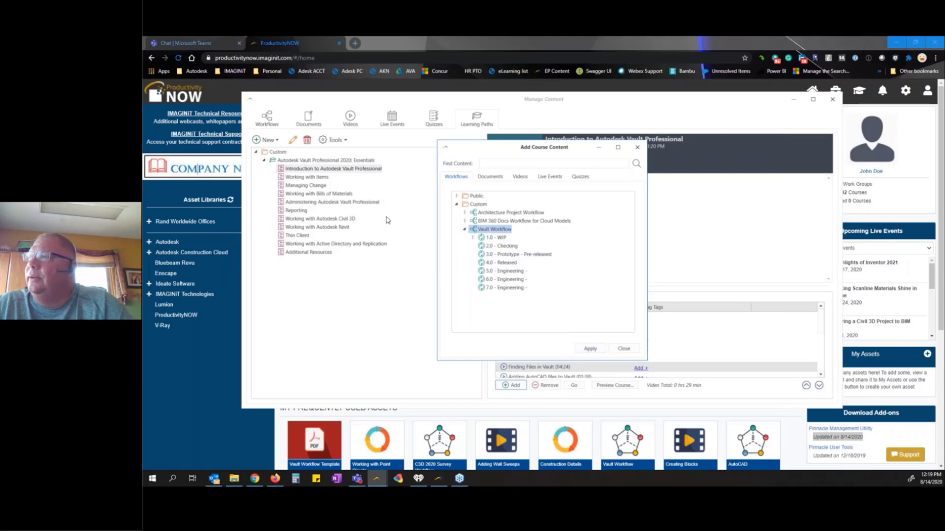
pyautogui.click(505, 264)
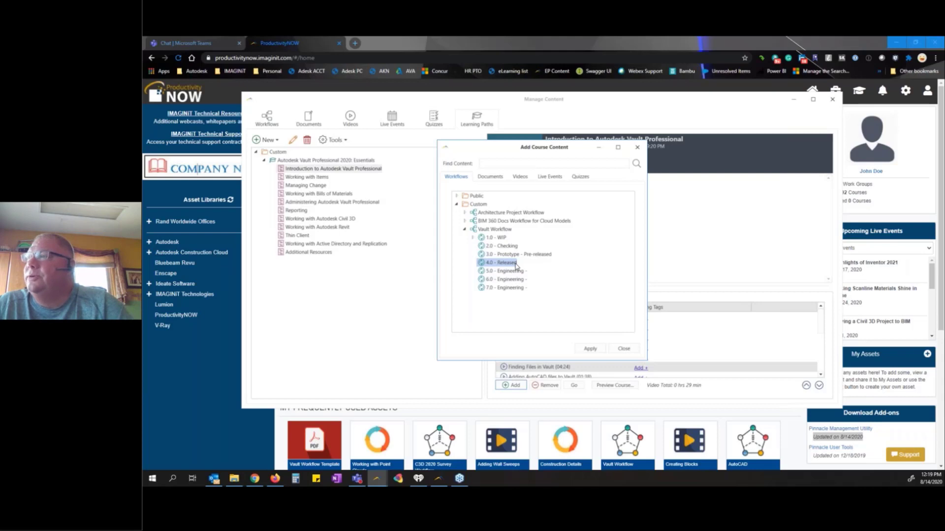
# Add the custom Vault Workflow Template document to the Introduction to Autodesk Vault Professional course
pyautogui.click(490, 177)
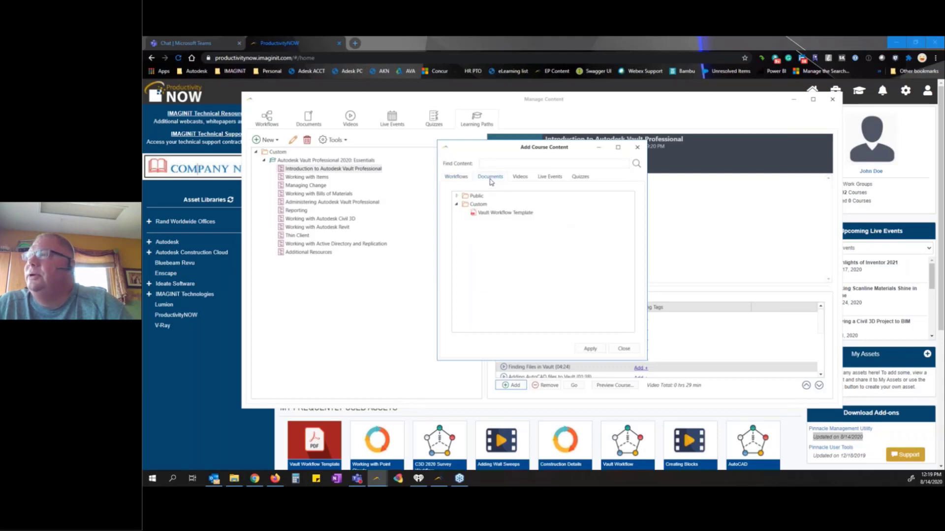
pyautogui.click(479, 216)
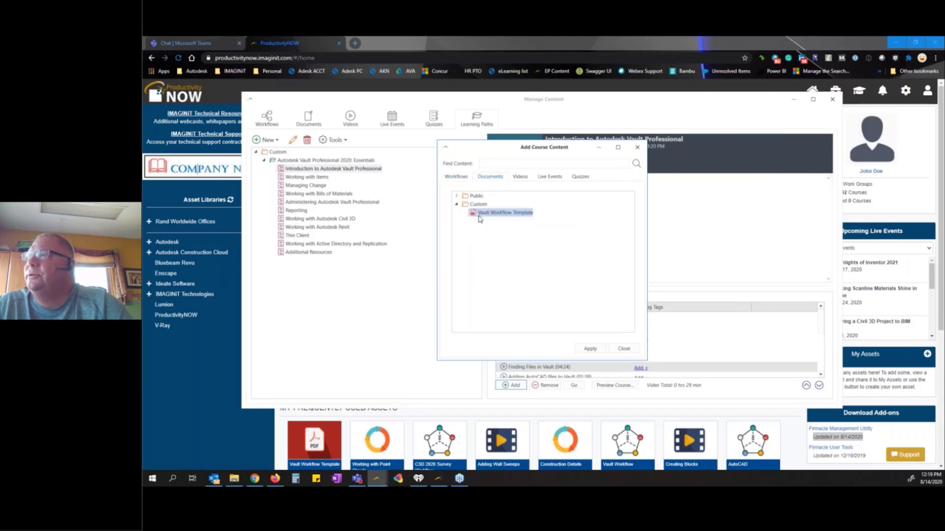
pyautogui.click(591, 349)
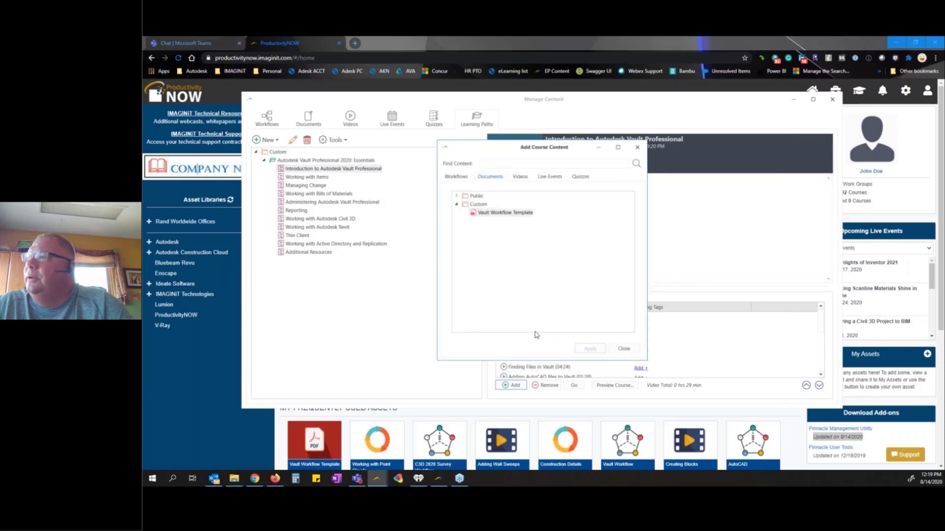
pyautogui.click(624, 349)
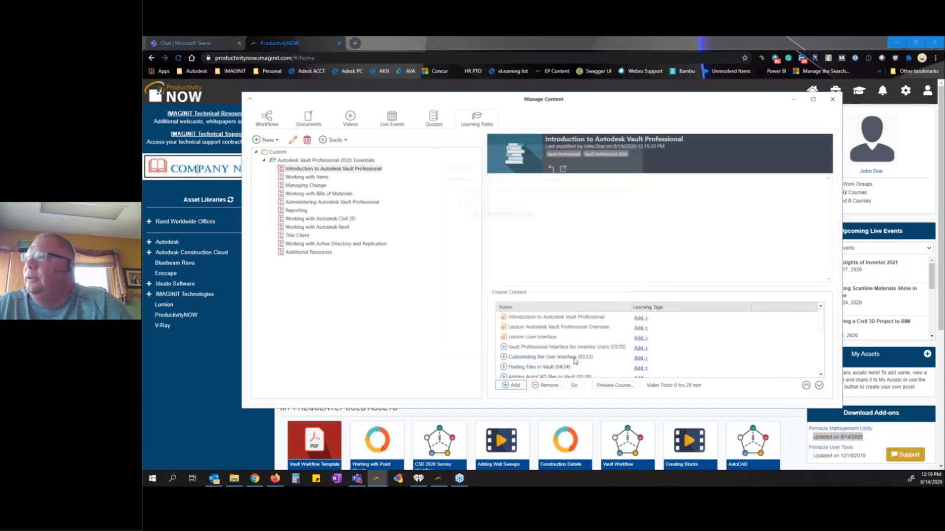
# Move the Vault Workflow Template up in the course content to directly after "Lesson: User Interface"
pyautogui.scroll(-2, 520, 344)
pyautogui.scroll(-2, 520, 345)
pyautogui.click(535, 367)
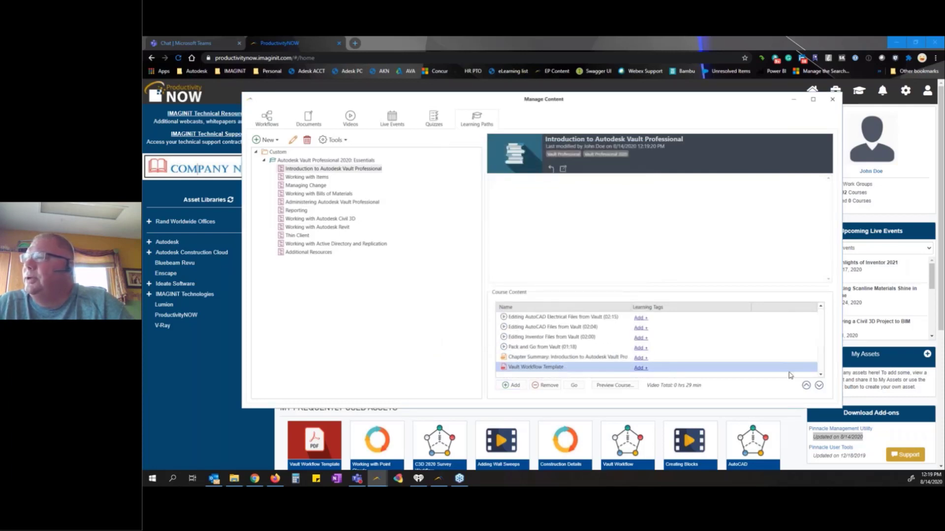
pyautogui.click(805, 386)
pyautogui.click(806, 385)
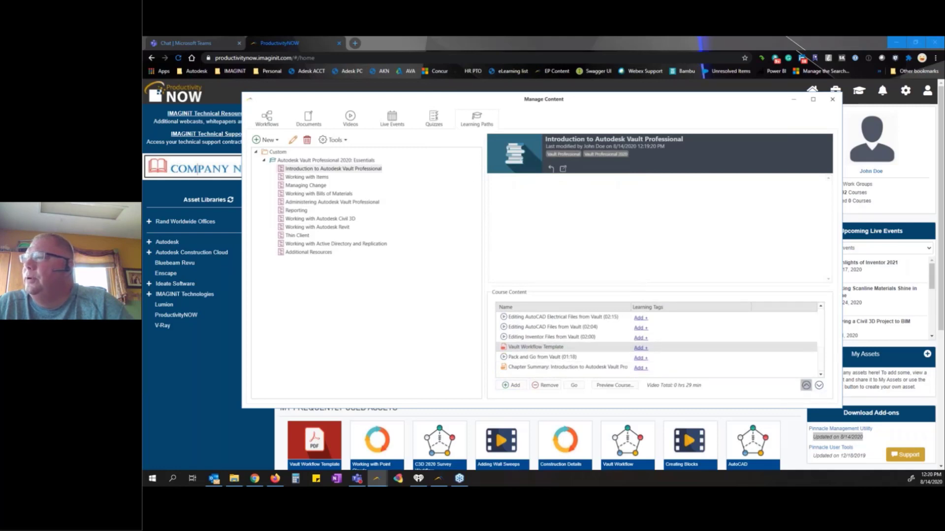
pyautogui.click(805, 386)
pyautogui.click(805, 385)
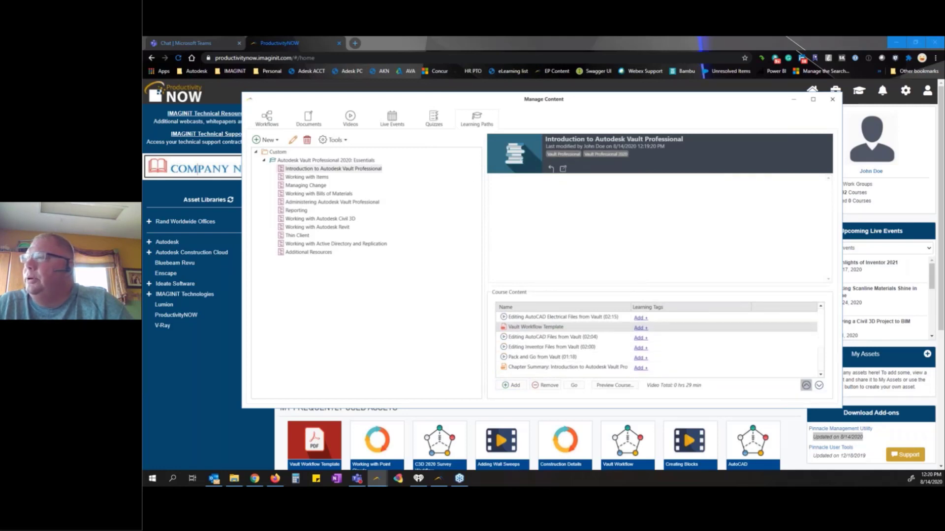
pyautogui.click(805, 385)
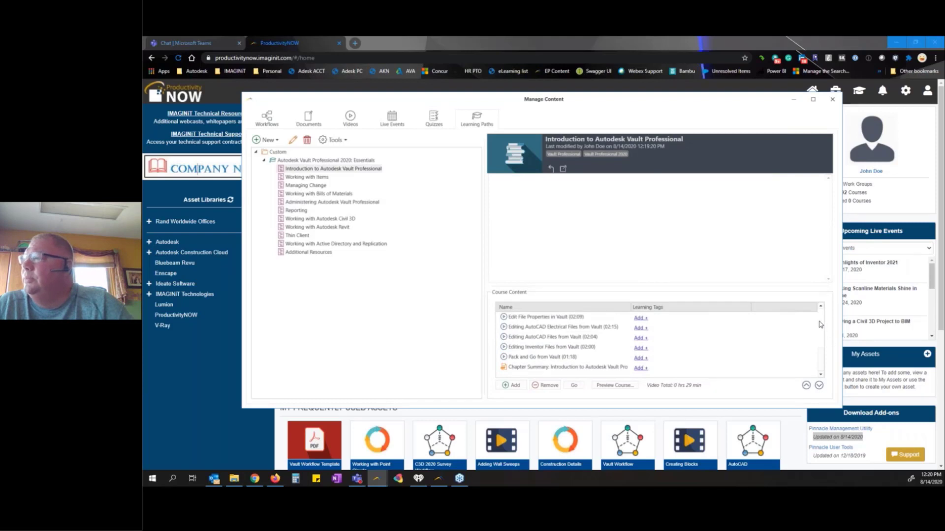
pyautogui.scroll(5, 821, 325)
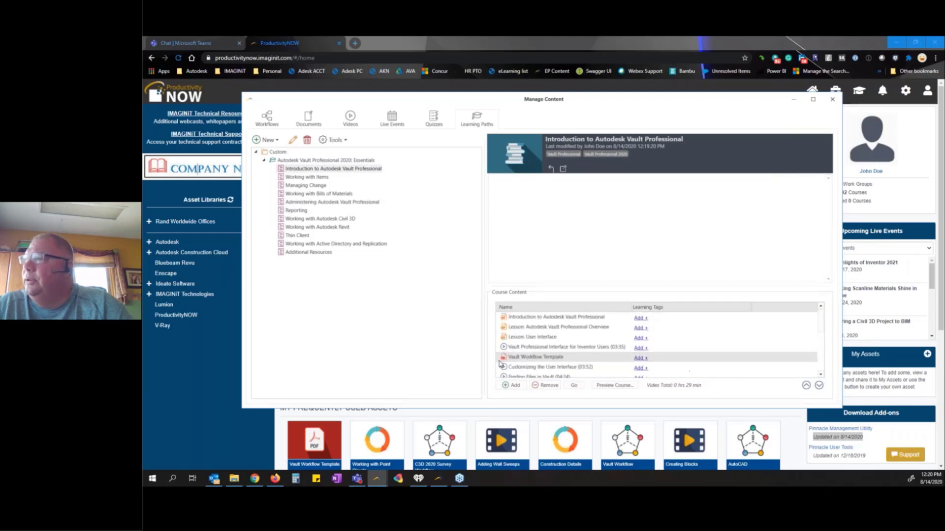
pyautogui.click(806, 385)
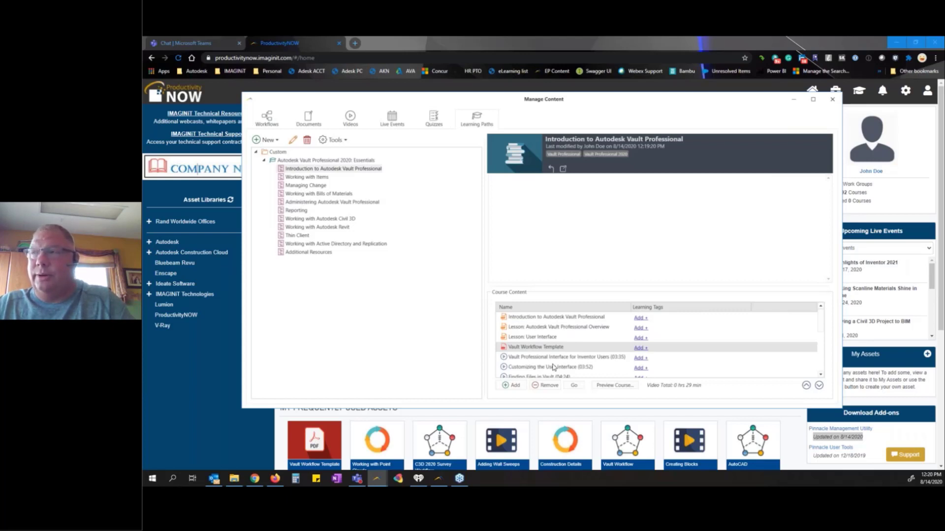
# Look over the opening lessons and the Vault Workflow Template in the introduction course's content
pyautogui.click(545, 339)
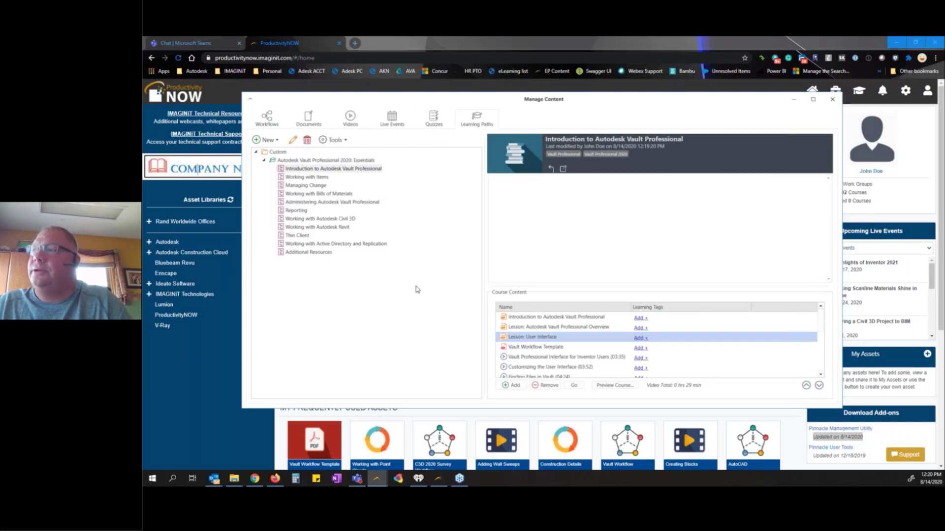
pyautogui.click(535, 327)
pyautogui.click(535, 319)
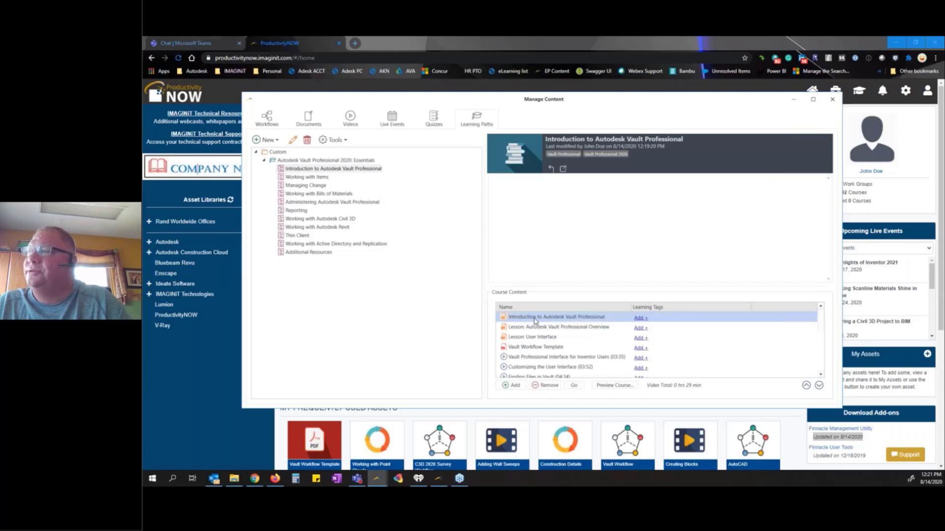
pyautogui.click(531, 349)
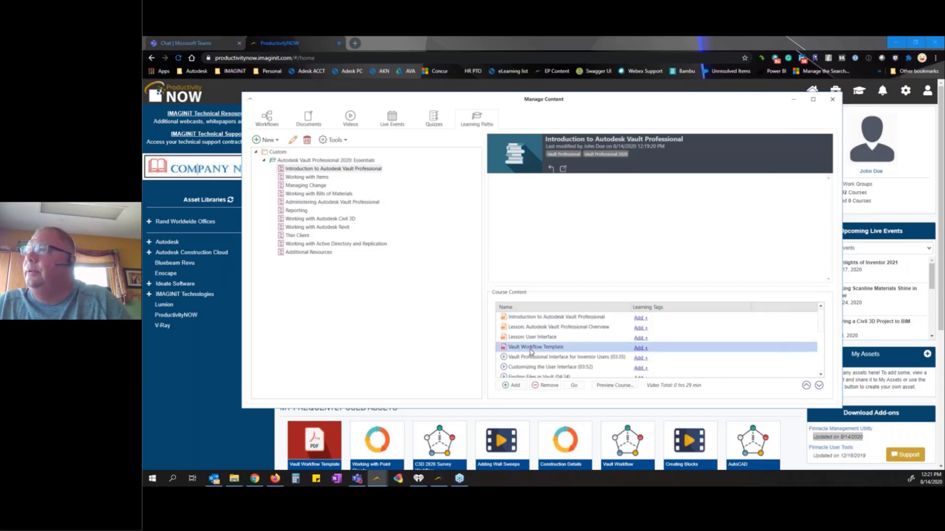
# Start a new live event in the Custom folder with the custom Autodesk Vault Professional 2020: Essentials learning path as a prerequisite
pyautogui.click(389, 123)
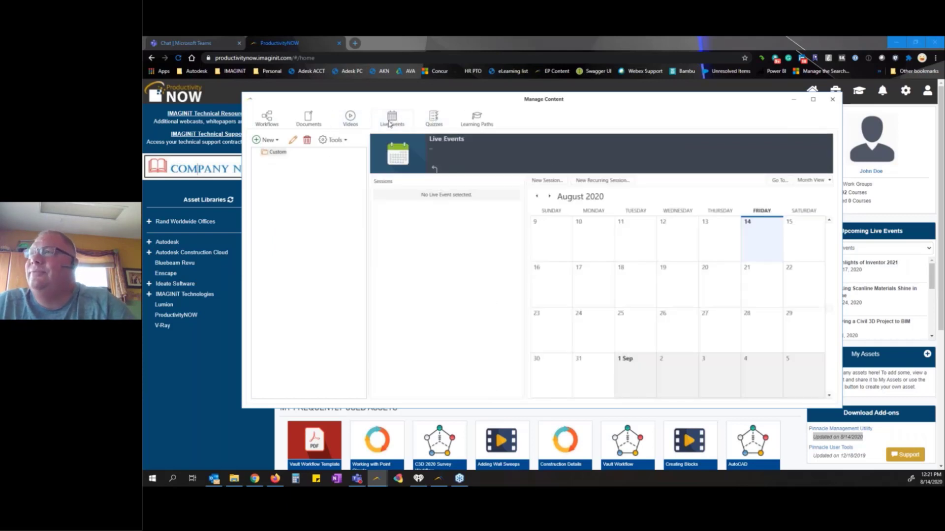
pyautogui.rightClick(279, 152)
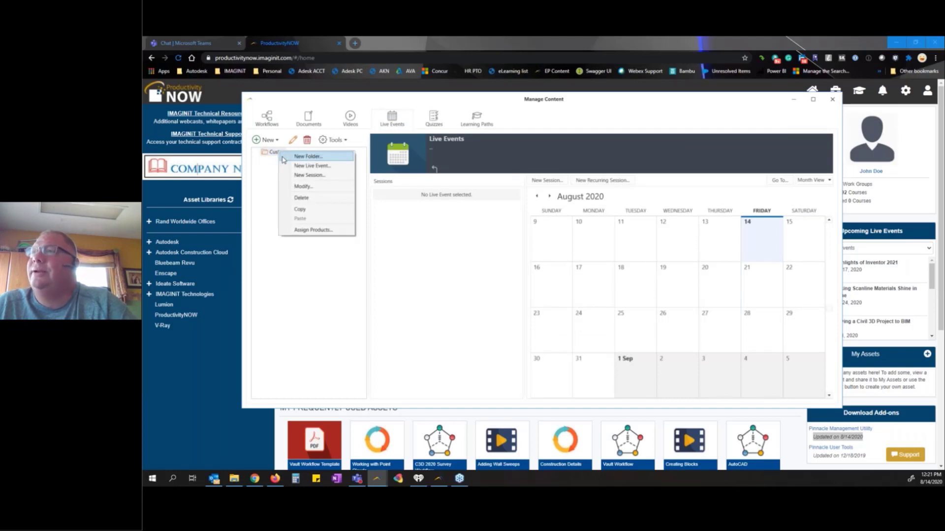
pyautogui.click(294, 167)
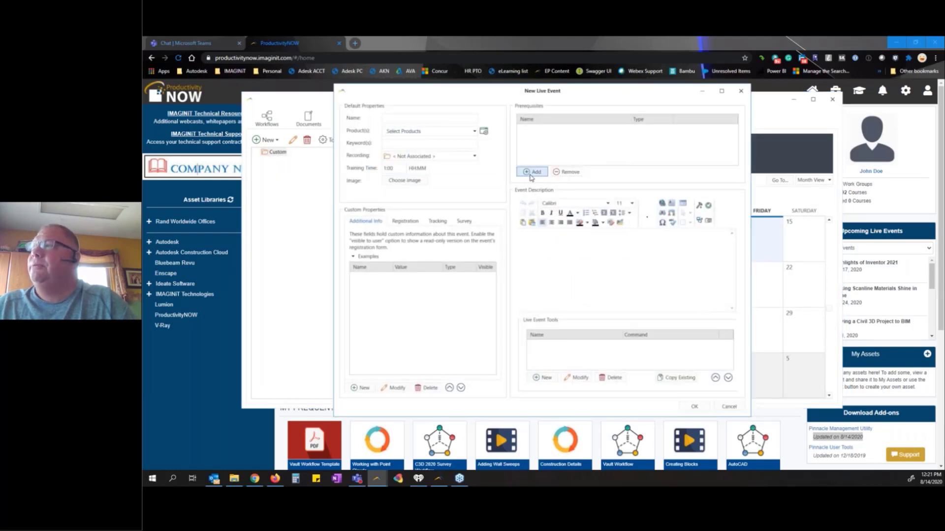
pyautogui.click(531, 173)
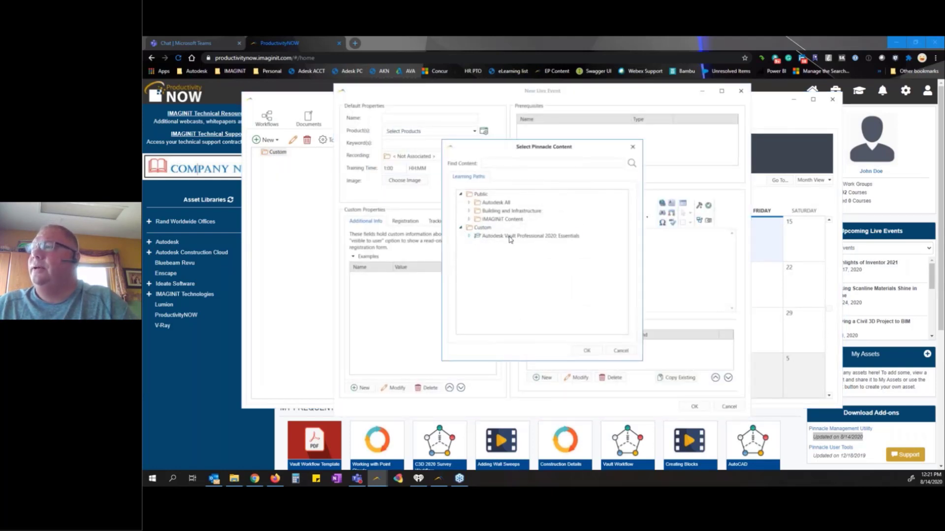
pyautogui.click(510, 237)
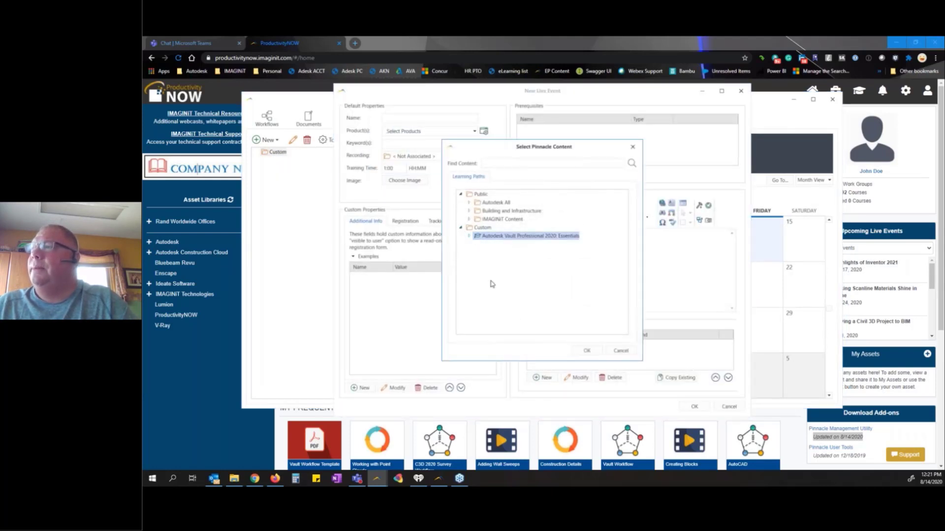
pyautogui.click(595, 354)
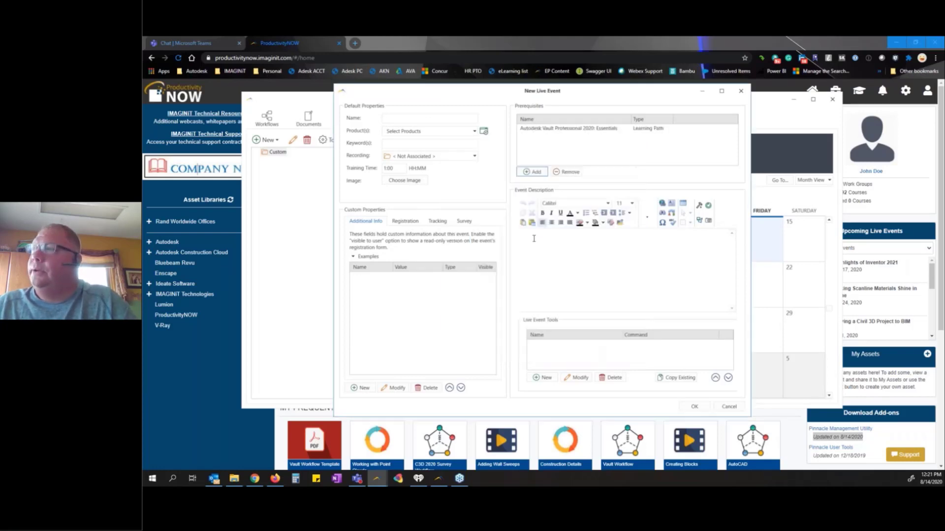
pyautogui.click(546, 129)
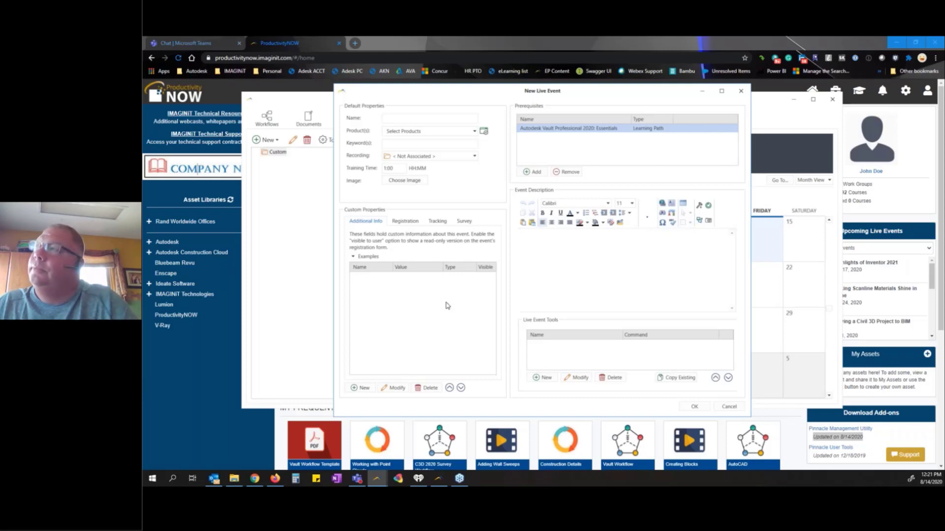
# Examine the new live event's Additional Info, Registration, Tracking and Survey properties, description and name fields, and discard the event
pyautogui.click(363, 223)
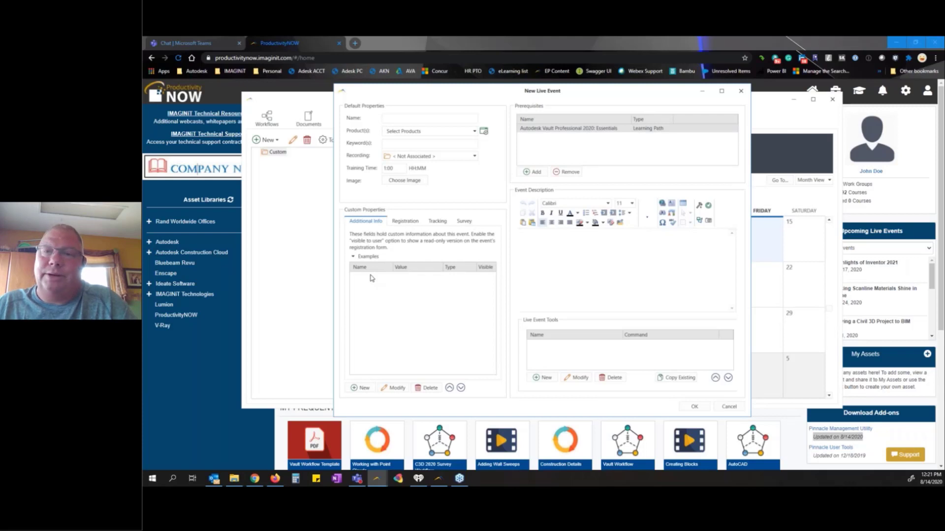
pyautogui.click(406, 221)
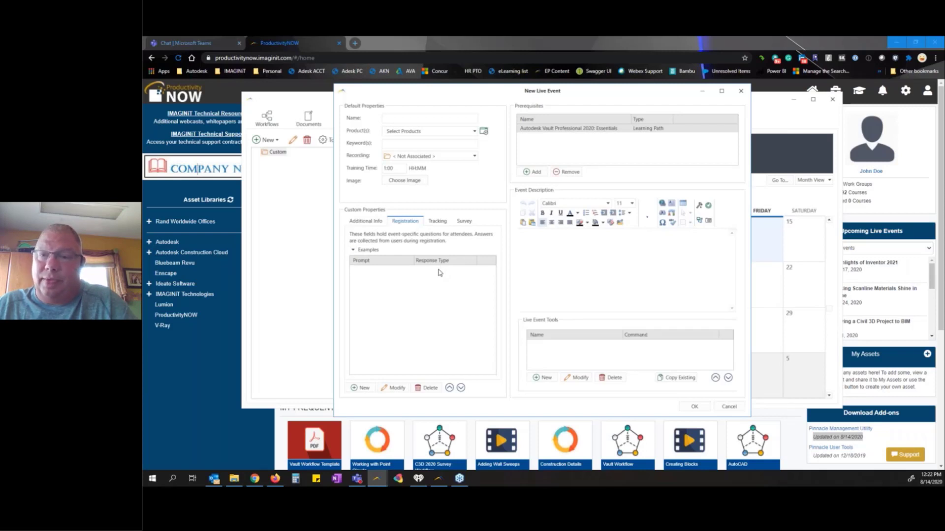
pyautogui.click(436, 222)
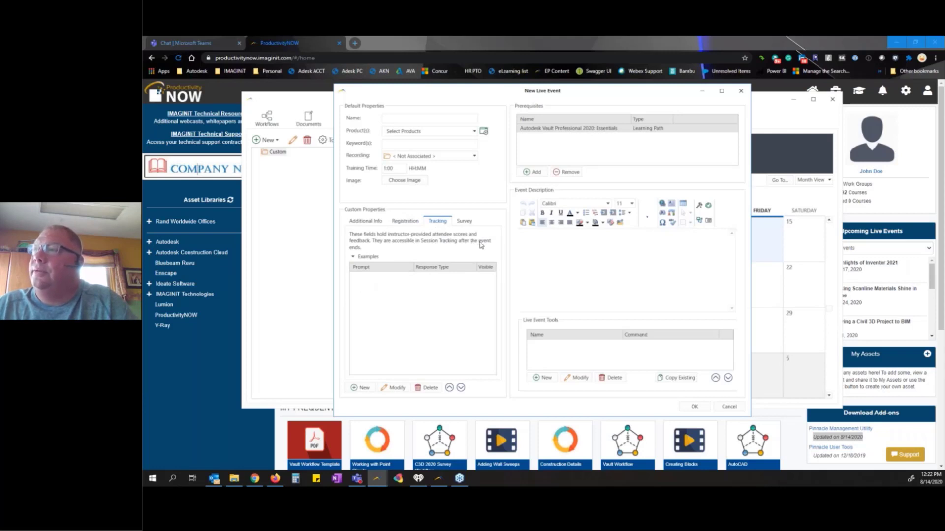
pyautogui.click(470, 224)
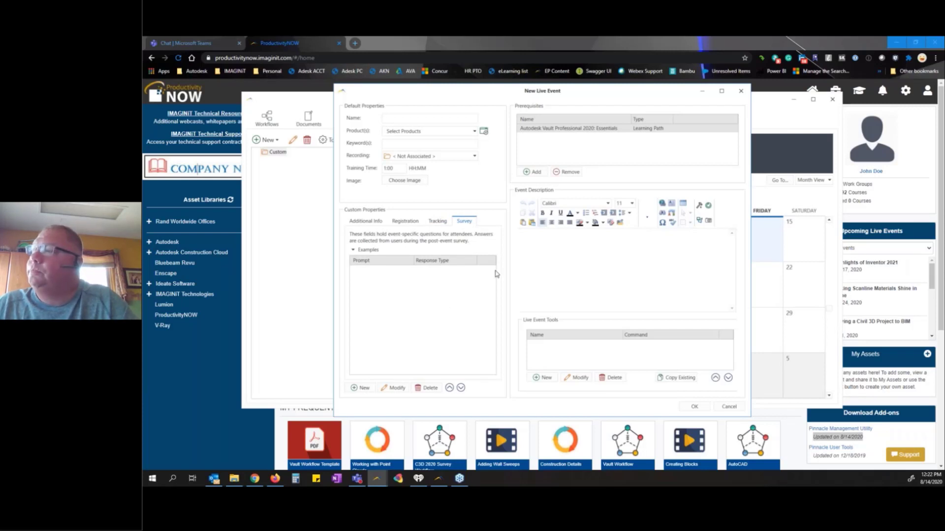
pyautogui.click(540, 241)
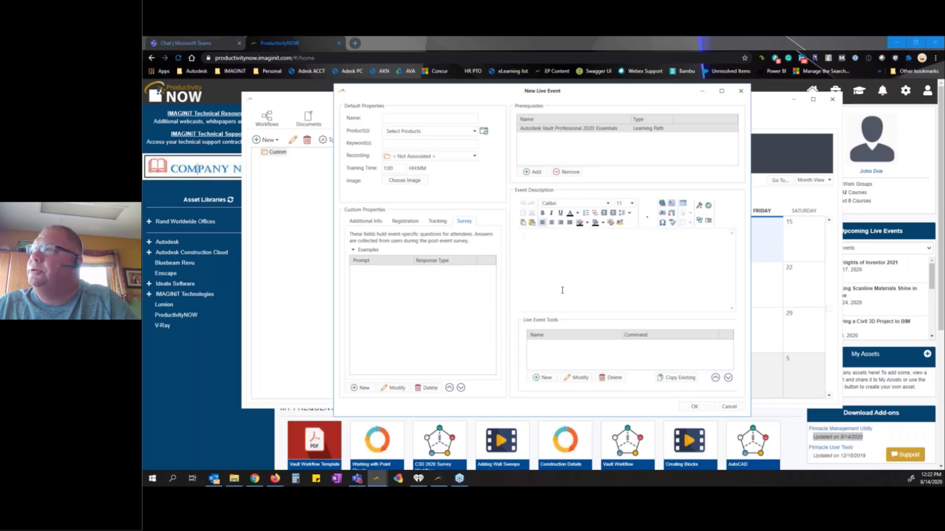
pyautogui.click(398, 118)
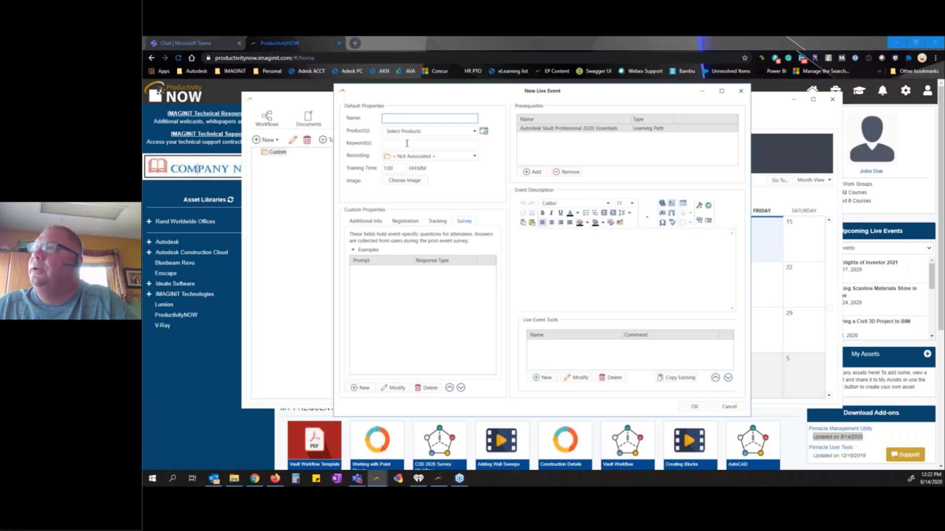
pyautogui.click(727, 407)
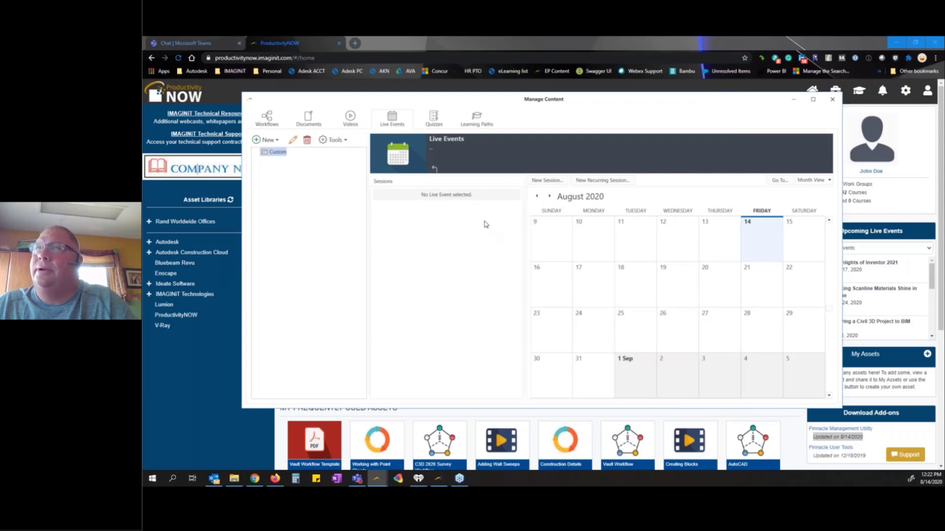
# Close the managed content and check the other Management Utility window for existing live events
pyautogui.click(833, 100)
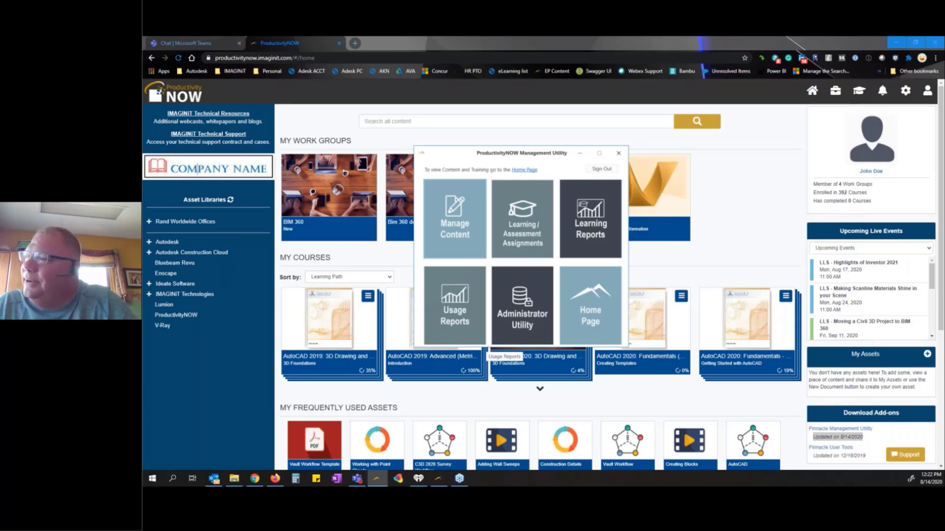
pyautogui.click(381, 483)
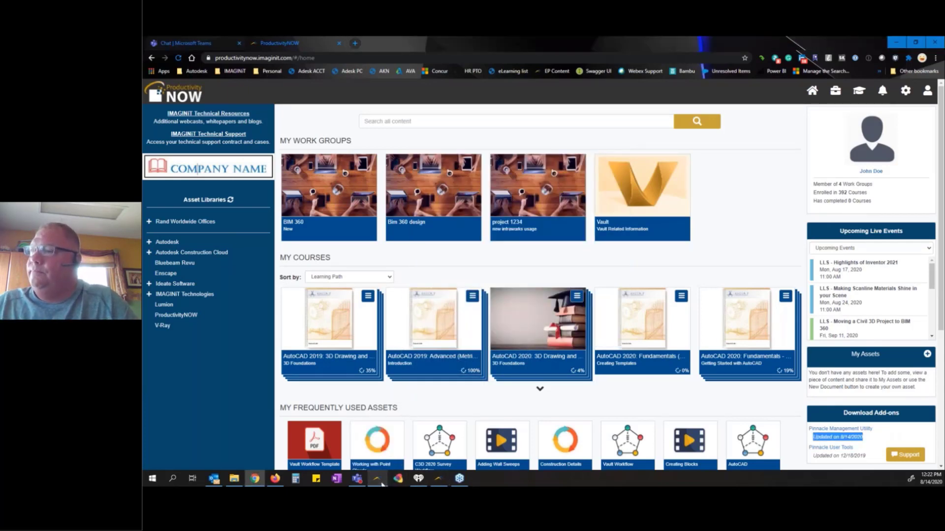
pyautogui.click(439, 483)
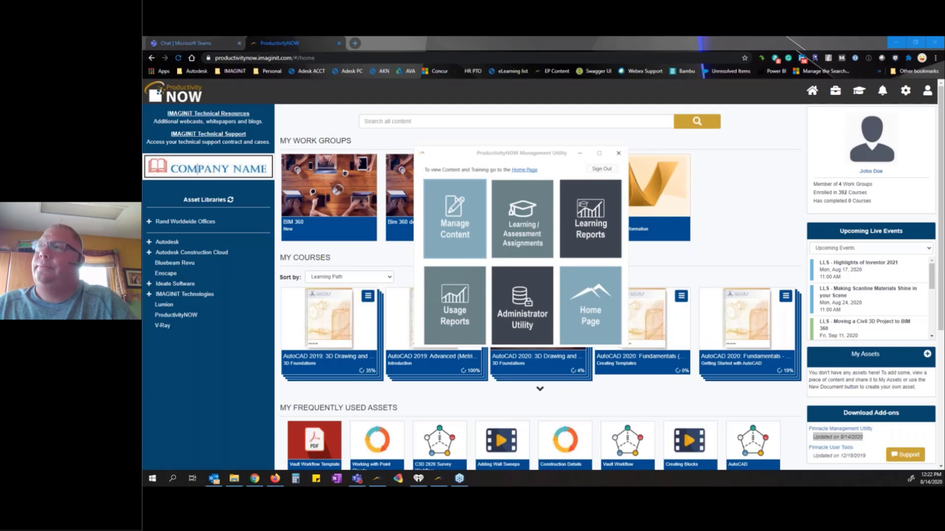
pyautogui.click(454, 219)
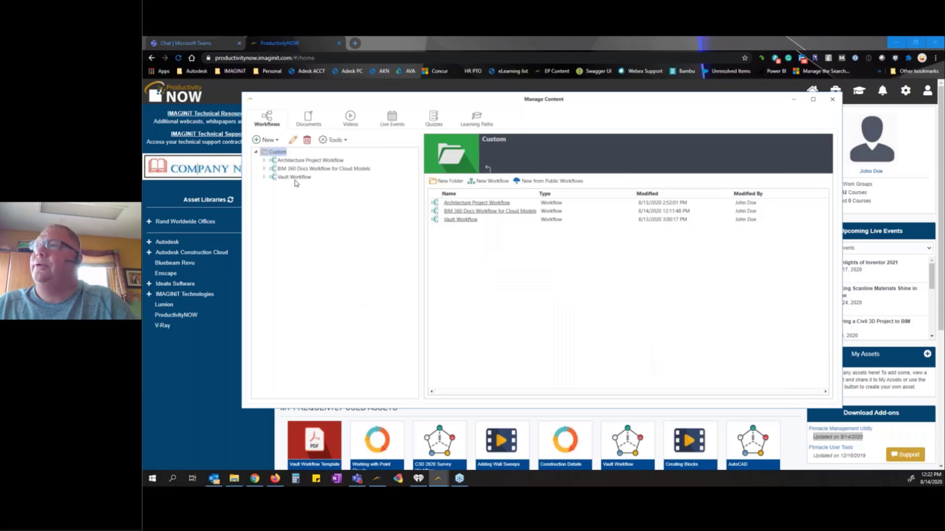
pyautogui.click(403, 121)
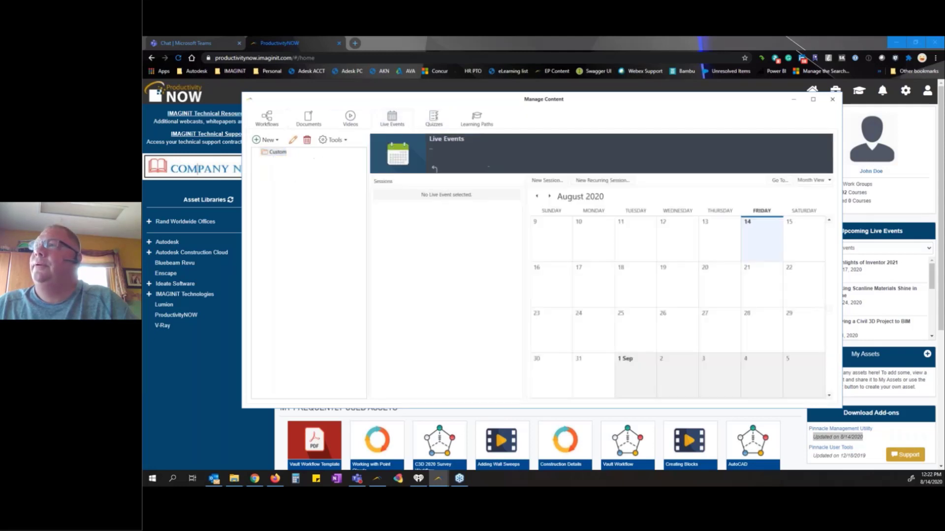
pyautogui.click(832, 101)
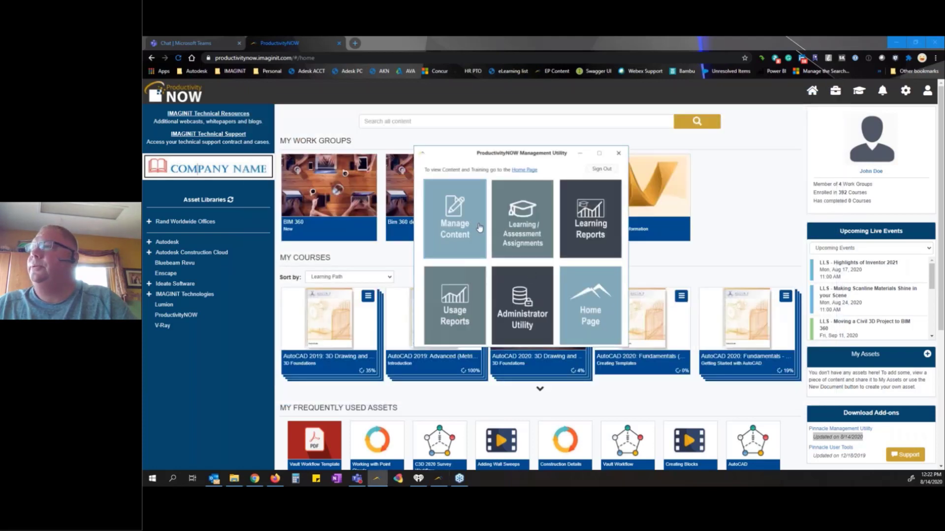
# Check the first Management Utility window's documents, quizzes and live events for existing content, and close the utility
pyautogui.click(488, 212)
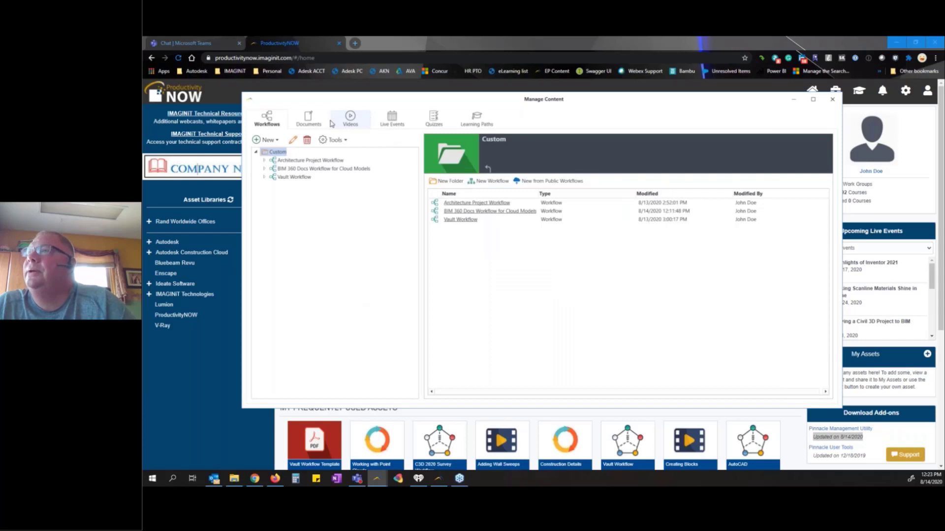
pyautogui.click(323, 122)
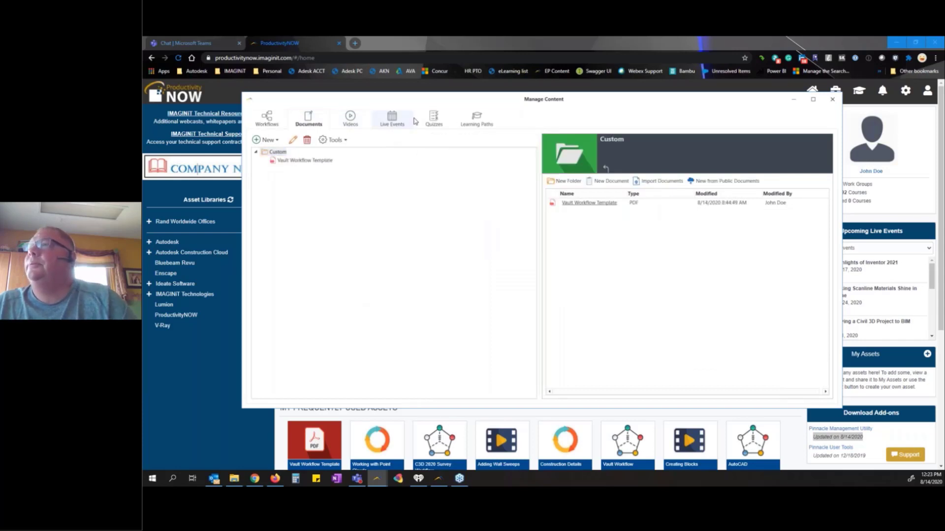
pyautogui.click(440, 121)
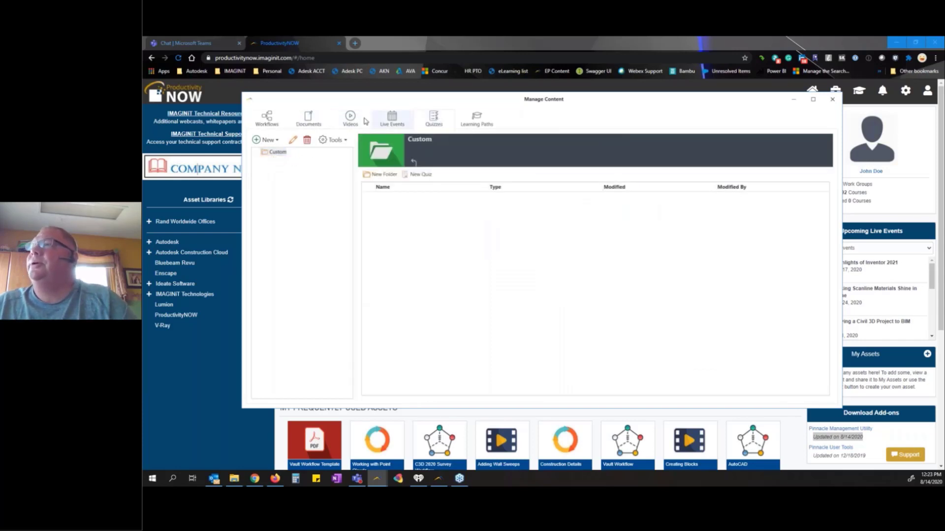
pyautogui.click(399, 123)
pyautogui.click(278, 154)
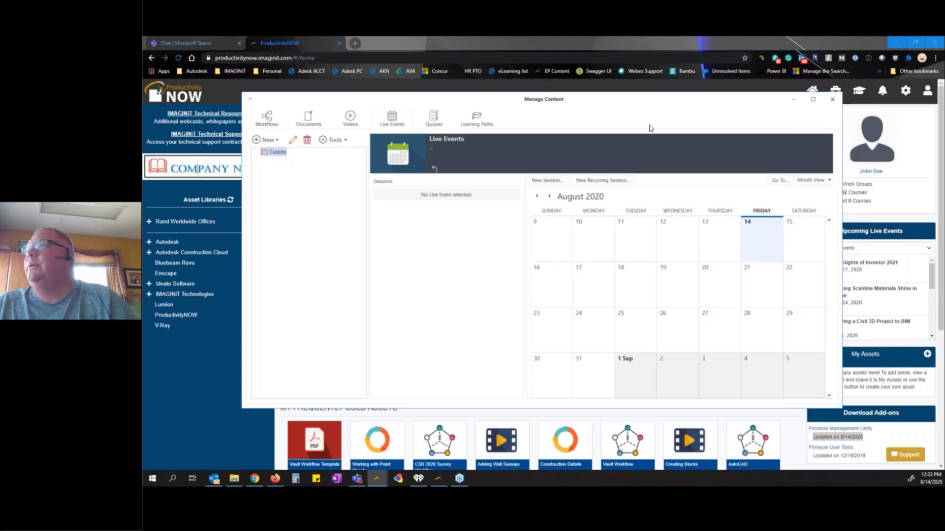
pyautogui.click(832, 99)
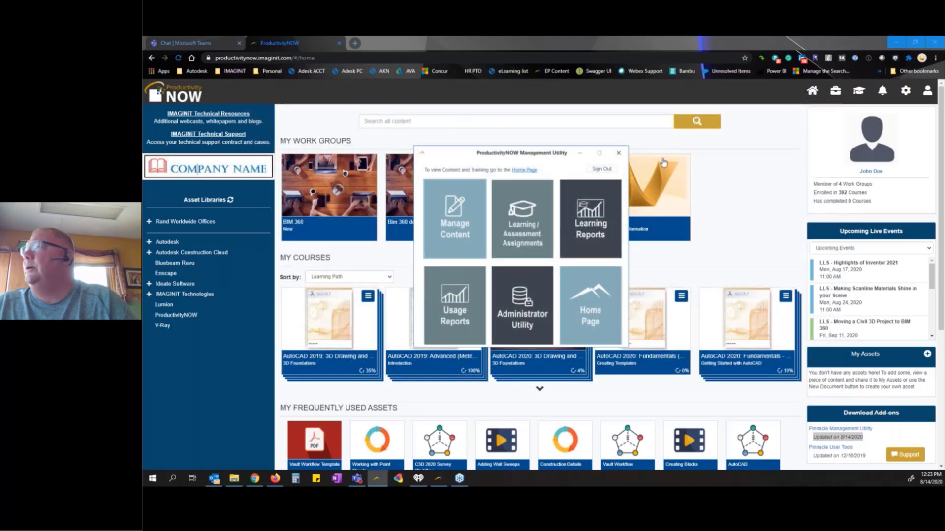
pyautogui.click(619, 154)
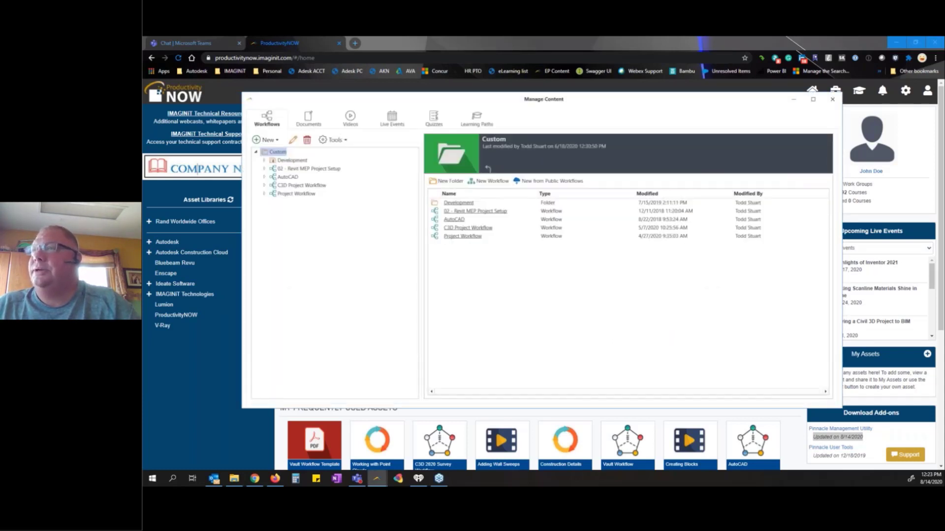
# Open the Jul 21, 2020 session of LAL Event AEC for modification and examine its scheduling, location and registration settings
pyautogui.click(391, 120)
pyautogui.click(278, 161)
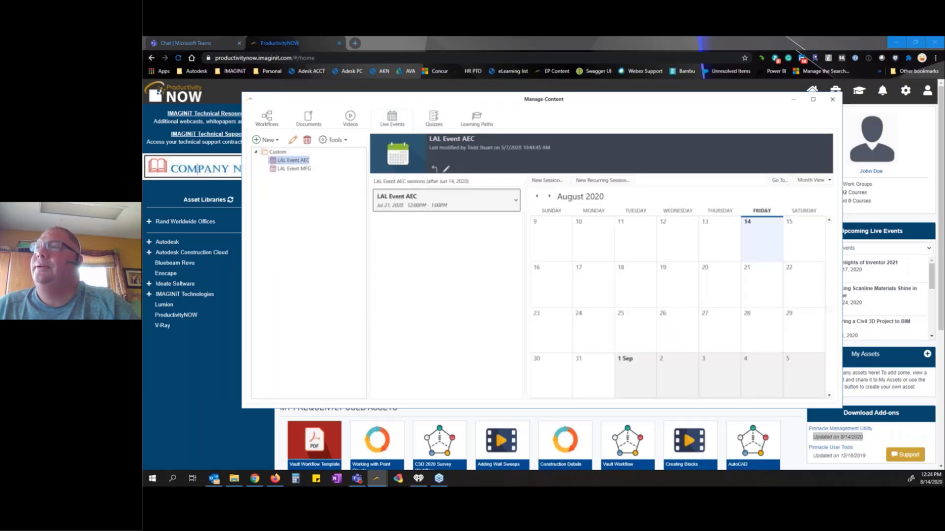
pyautogui.click(430, 209)
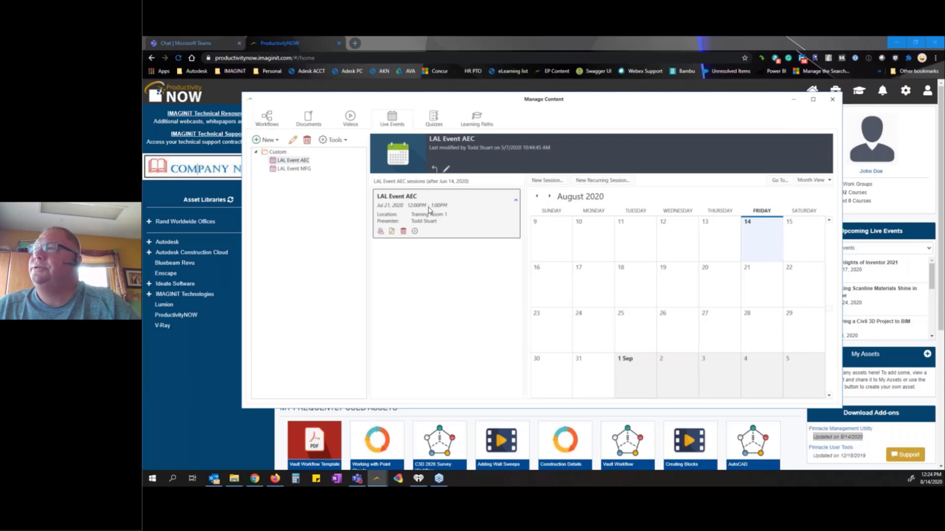
pyautogui.click(393, 232)
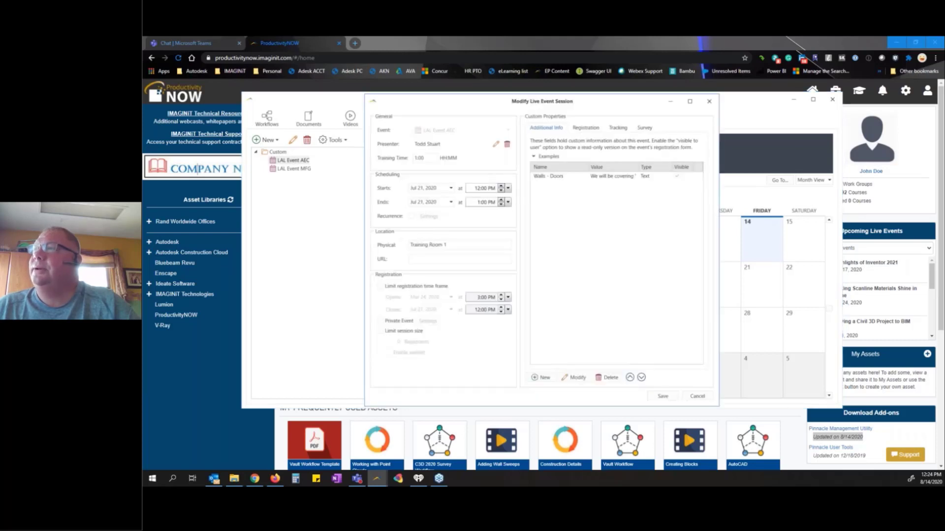
pyautogui.click(428, 259)
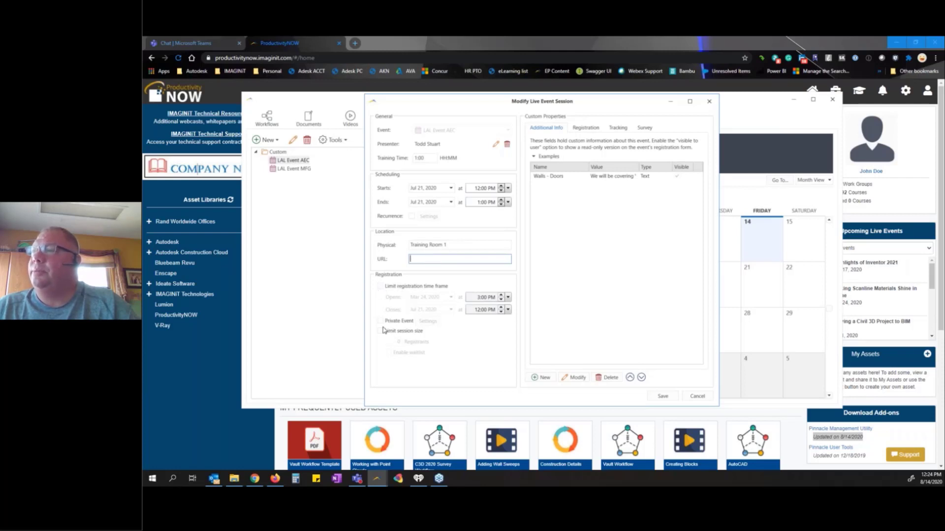
# Examine the session's Additional Info, Registration, Tracking and Survey custom properties and leave the session without saving
pyautogui.click(570, 128)
pyautogui.click(565, 128)
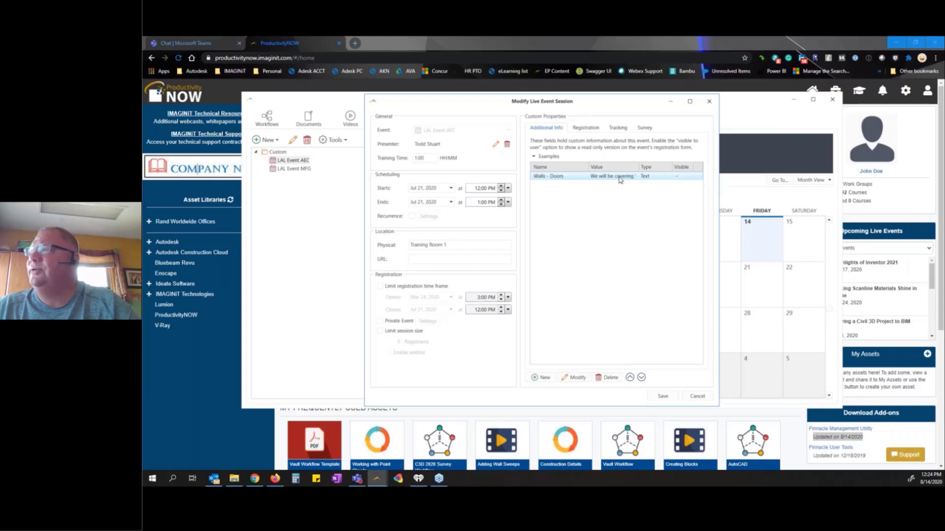
pyautogui.click(587, 129)
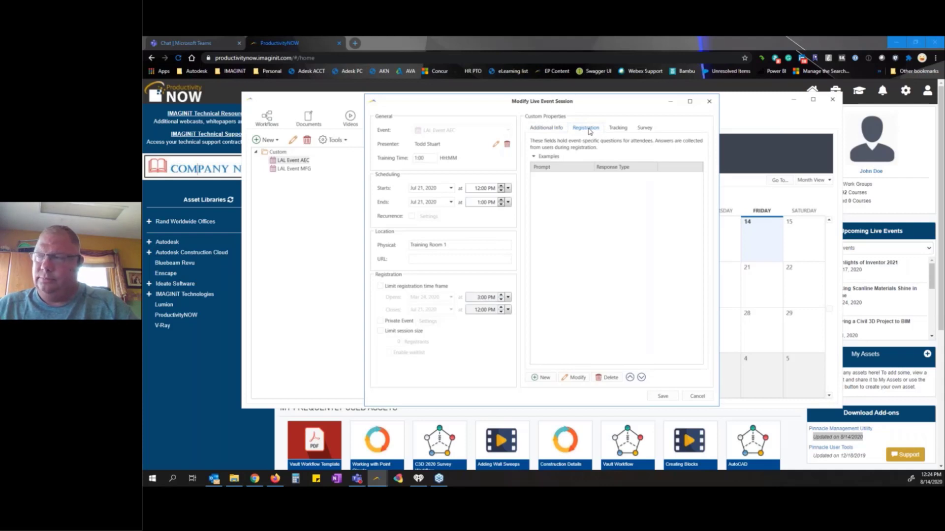
pyautogui.click(616, 129)
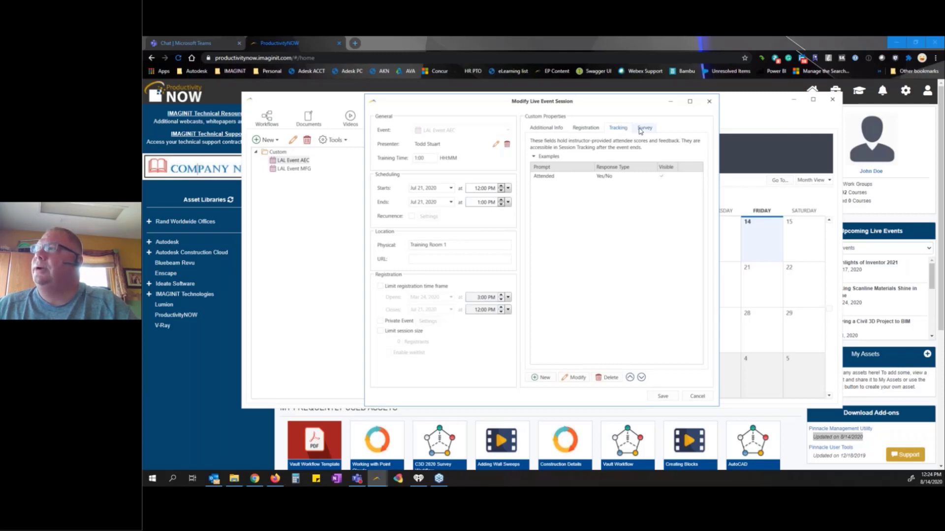
pyautogui.click(642, 128)
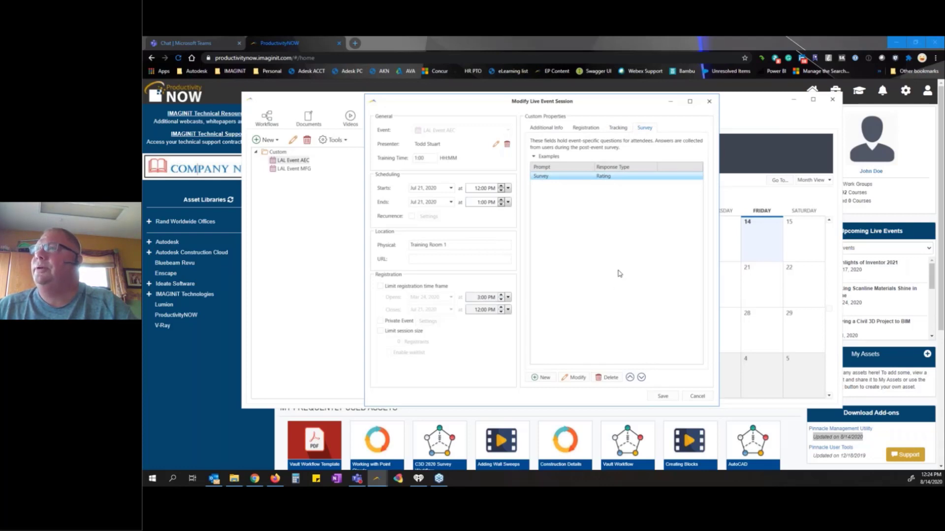
pyautogui.click(697, 396)
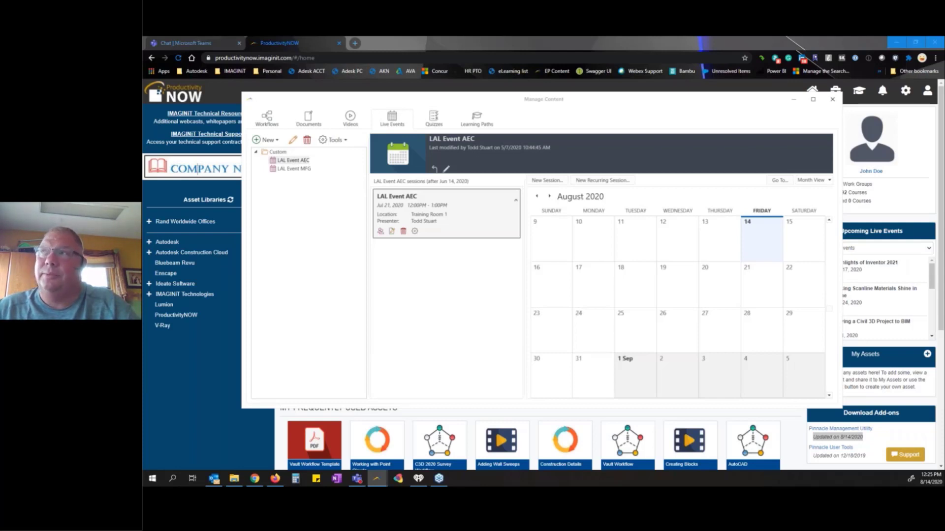
# Open the Administrator Utility and examine the permissions of the Administrator and Content Manager groups
pyautogui.click(577, 111)
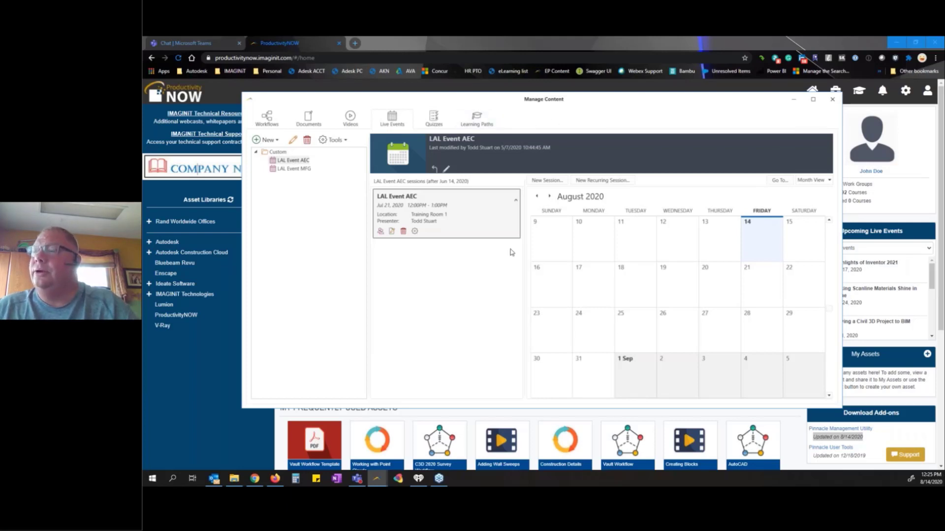
pyautogui.moveTo(382, 481)
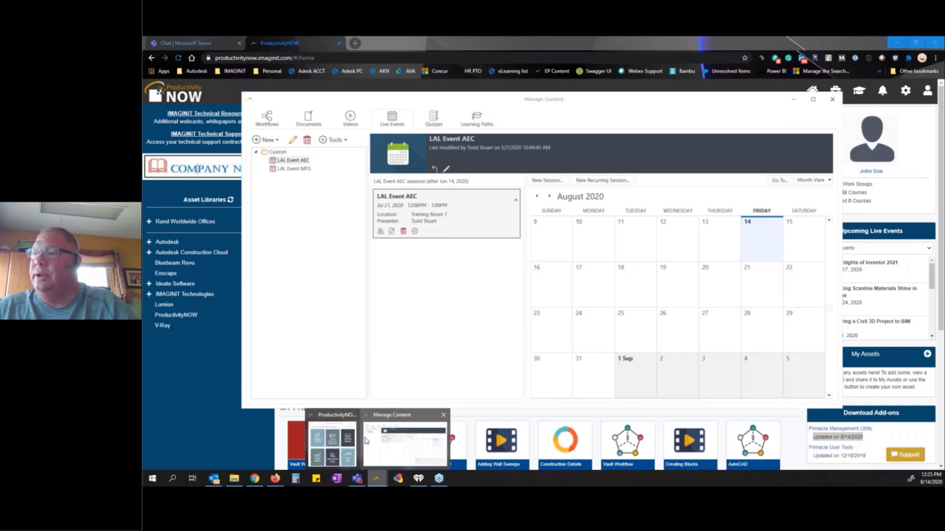
pyautogui.click(322, 443)
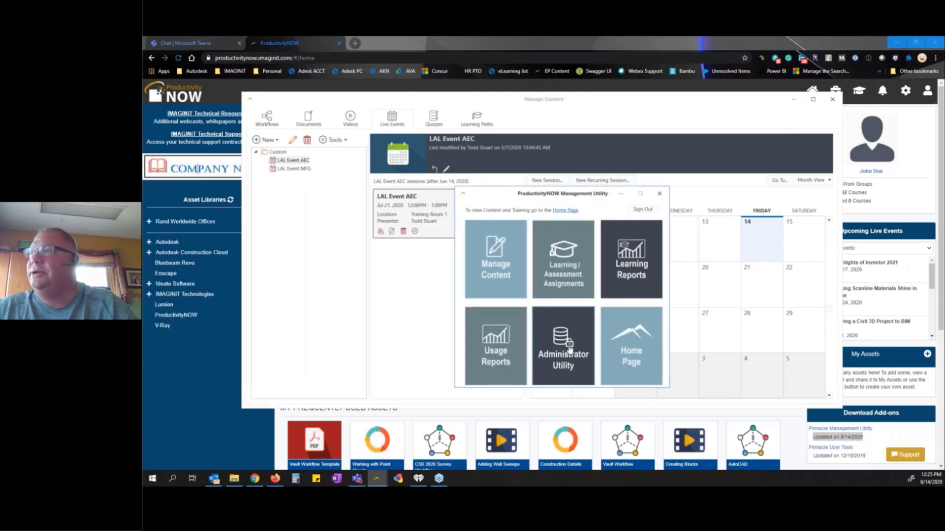
pyautogui.click(561, 347)
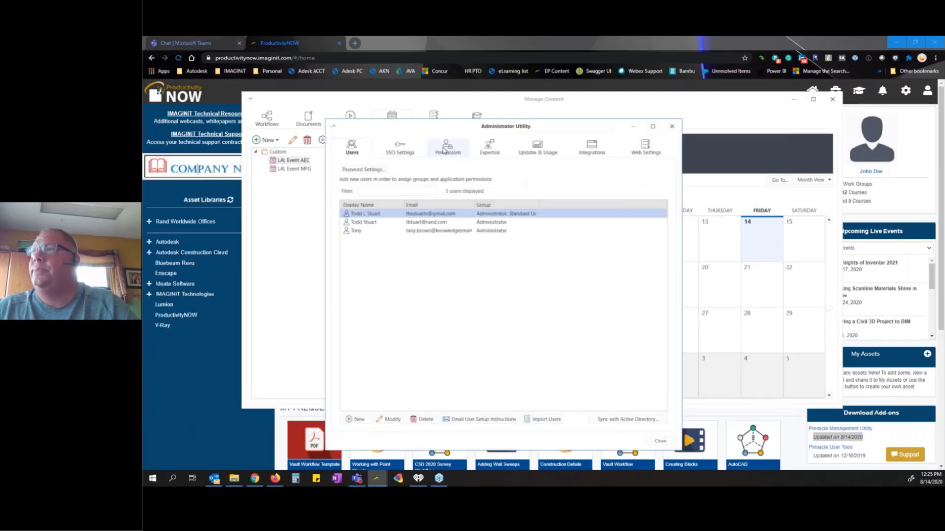
pyautogui.click(446, 148)
pyautogui.click(376, 217)
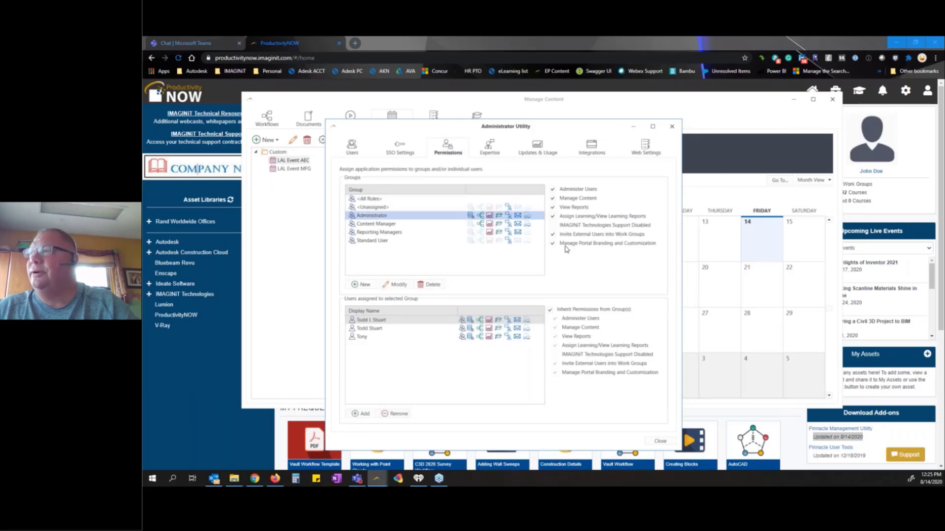
pyautogui.click(375, 225)
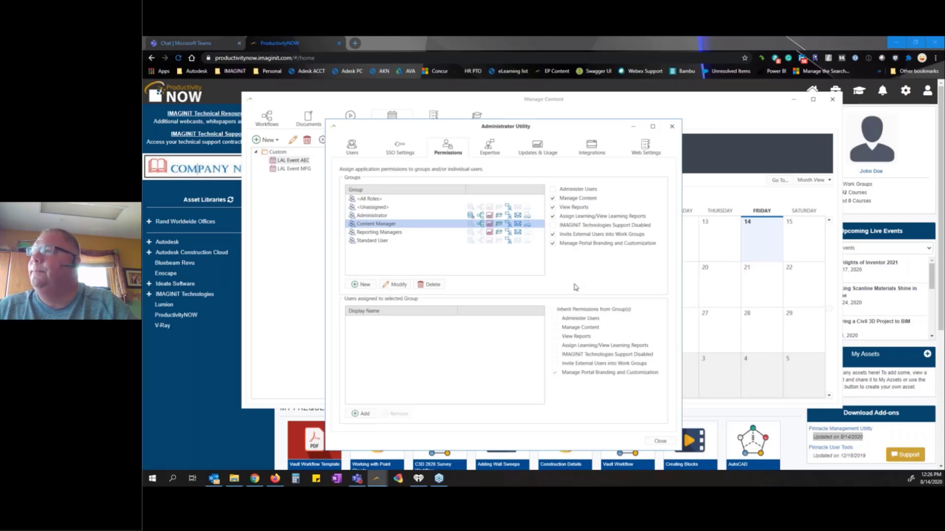
# View the users available for the Content Manager group, and close the Administrator Utility without adding anyone
pyautogui.click(361, 413)
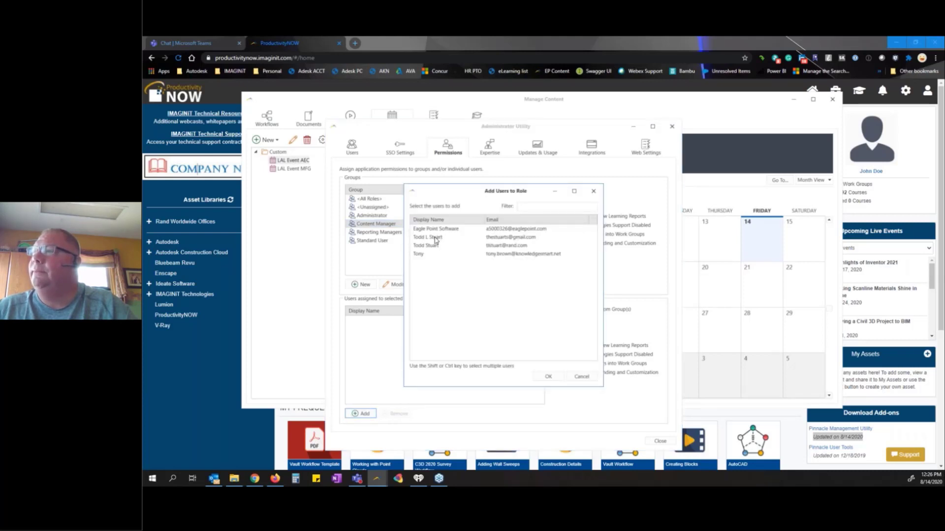
pyautogui.click(581, 377)
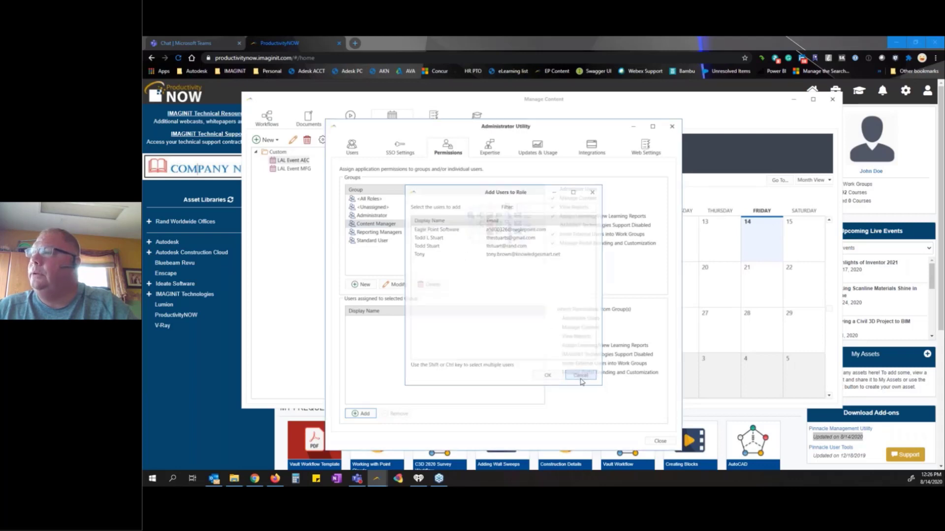
pyautogui.click(654, 442)
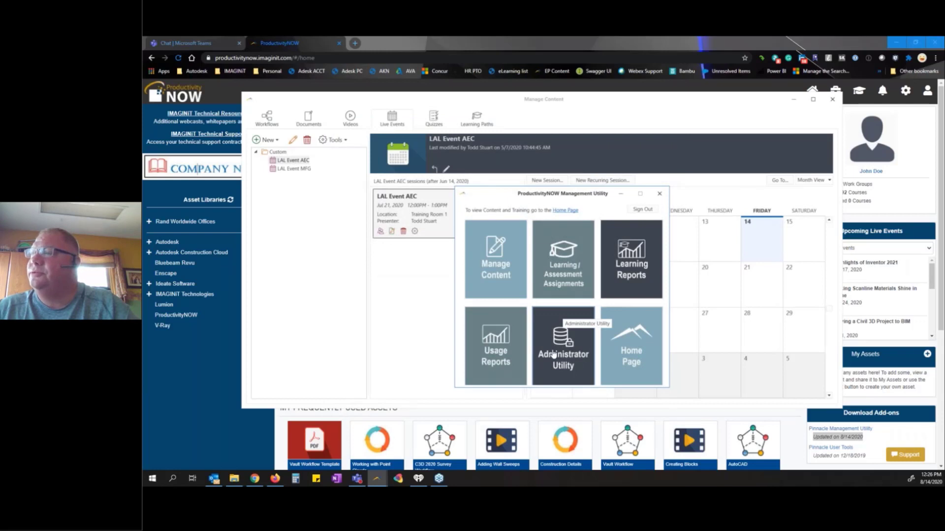
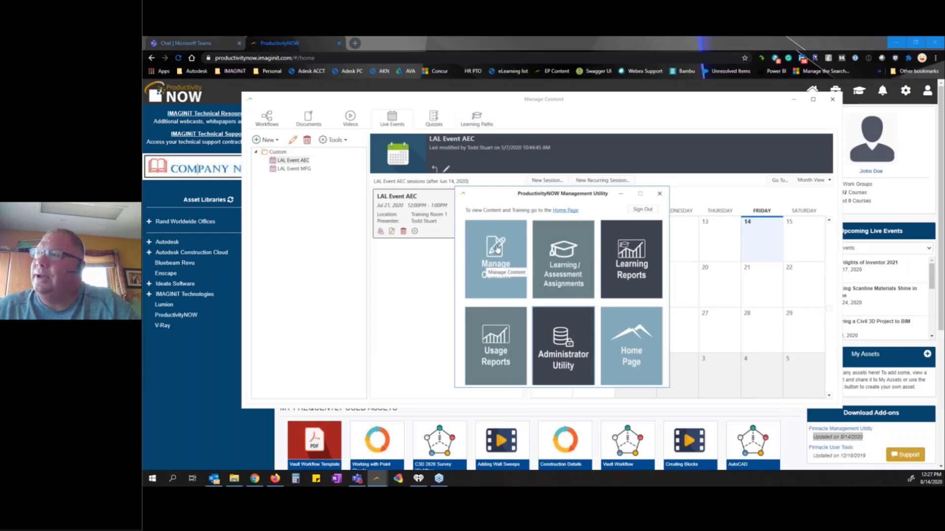
# Switch to the ProductivityNOW portal and examine the Manufacturing videos under LLS - Live Lecture Series in the IMAGINiT Technologies library
pyautogui.click(890, 222)
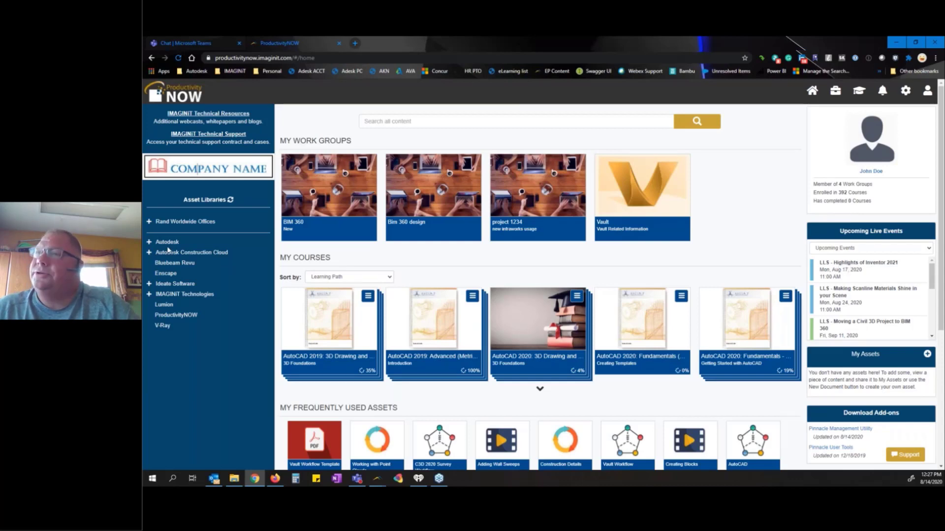
pyautogui.click(150, 294)
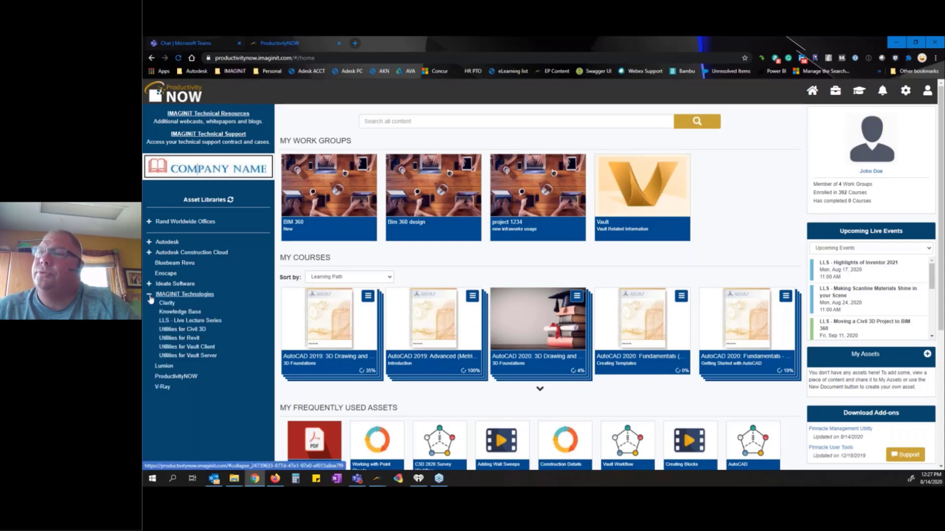
pyautogui.click(178, 320)
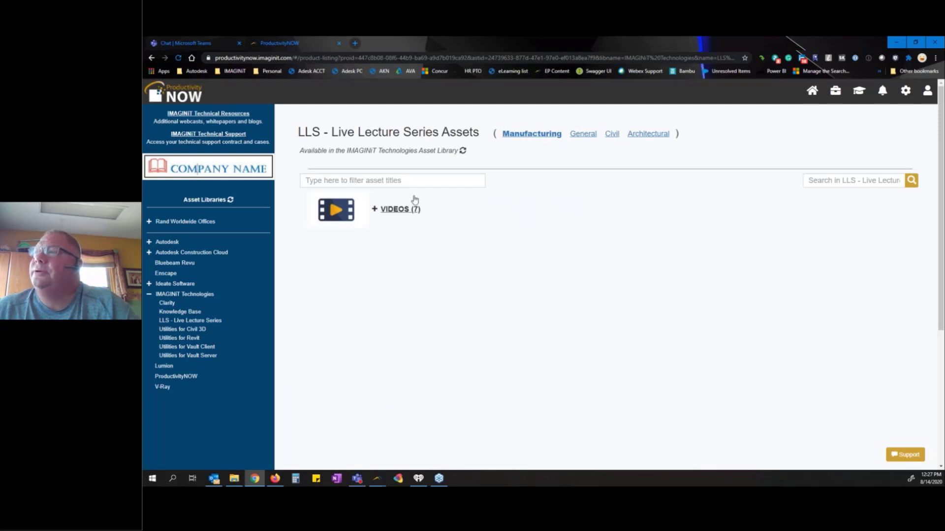
pyautogui.click(409, 210)
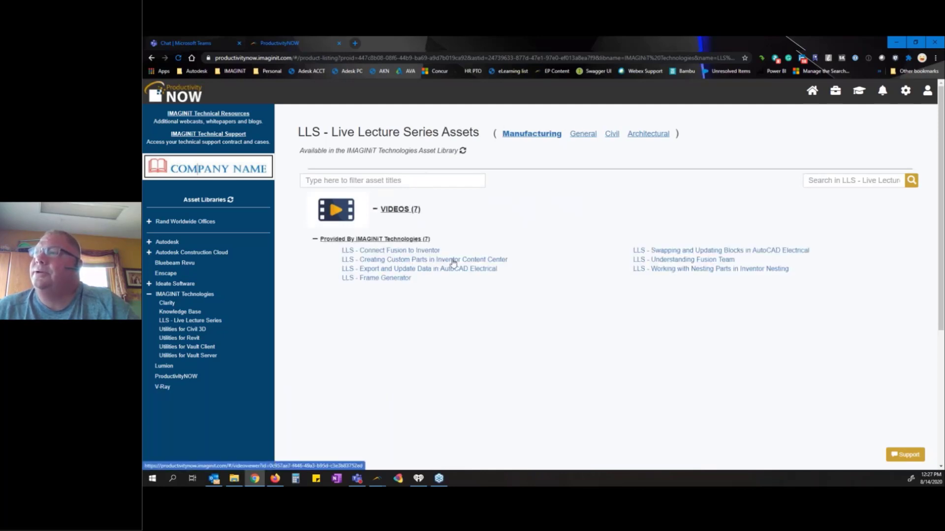
pyautogui.moveTo(510, 262); pyautogui.dragTo(335, 263)
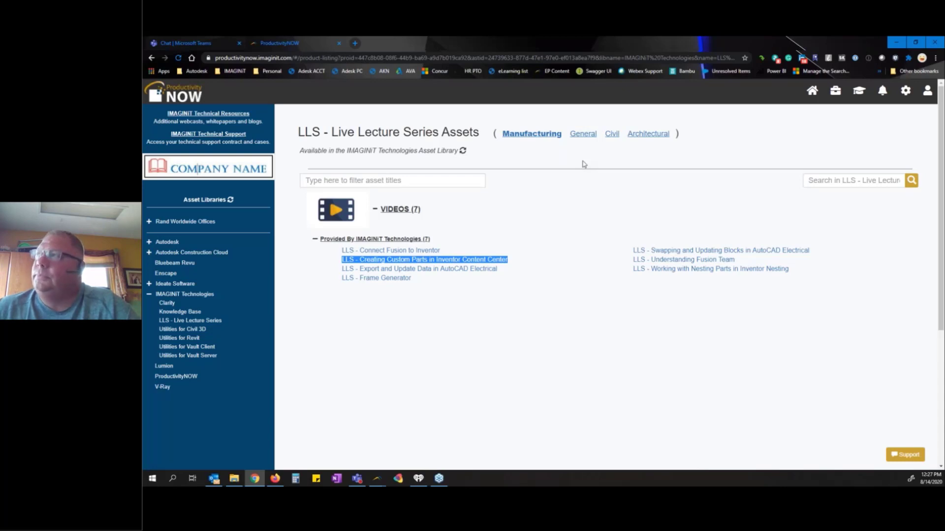
# Browse the General and Civil categories of the Live Lecture Series and list the Architectural videos
pyautogui.click(572, 135)
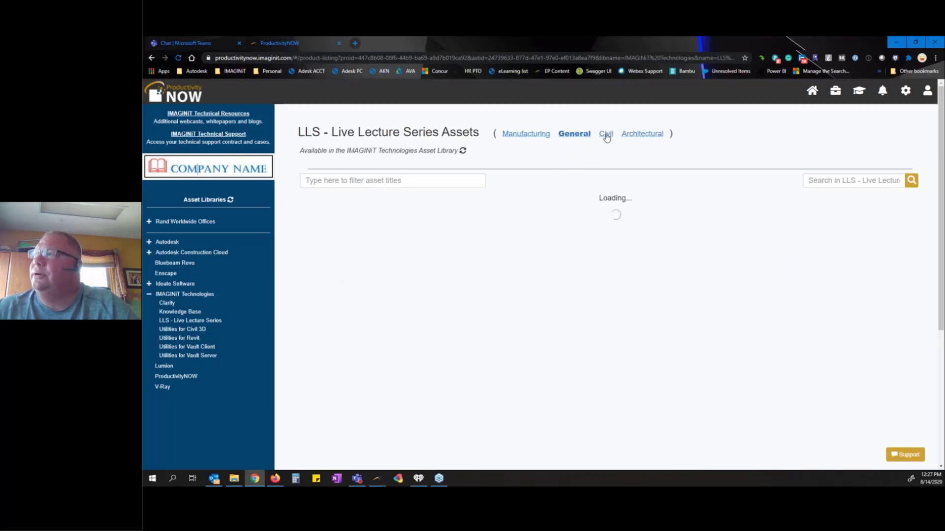
pyautogui.click(606, 135)
pyautogui.click(642, 135)
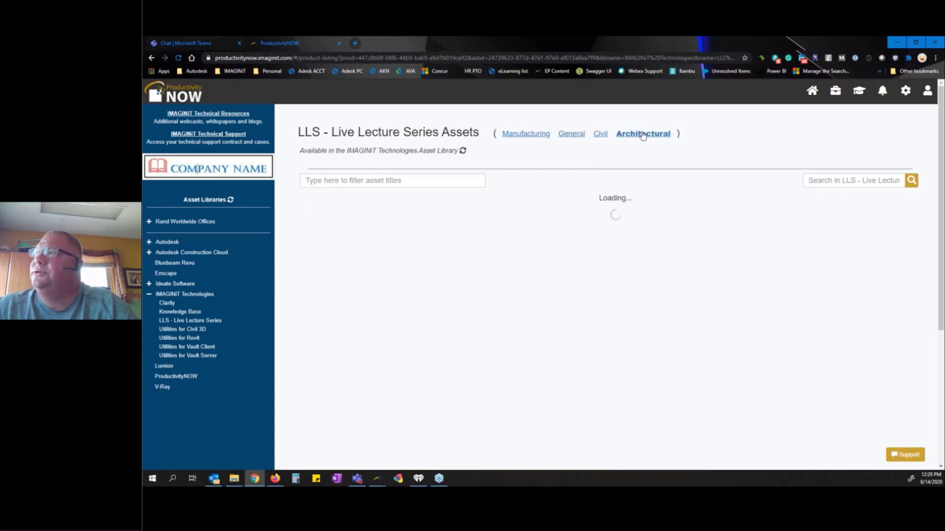
pyautogui.click(397, 209)
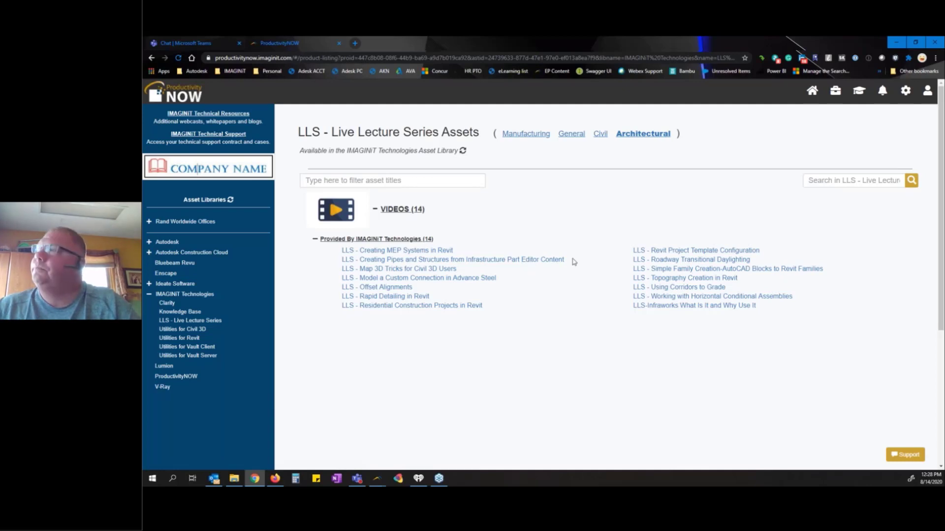
# Return to the portal's home page and expand the Rand Worldwide Offices and Autodesk asset libraries
pyautogui.click(807, 92)
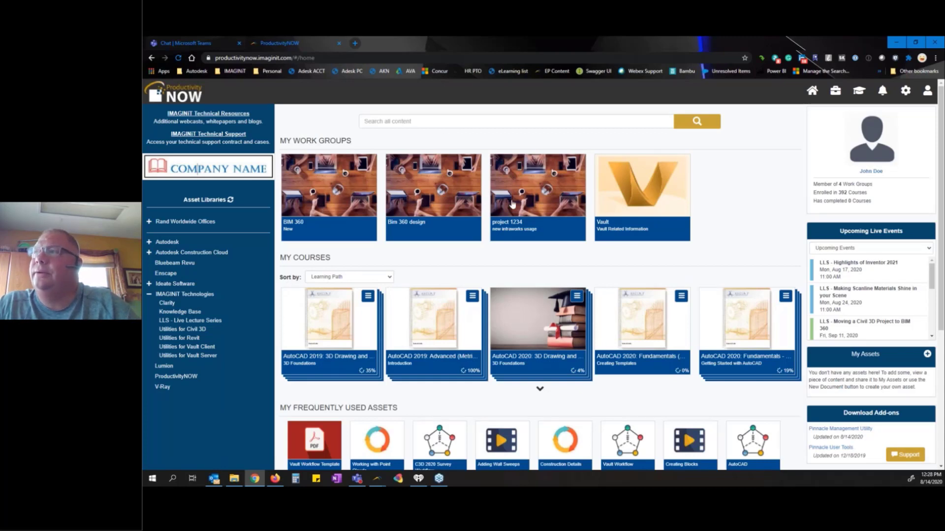
pyautogui.click(148, 223)
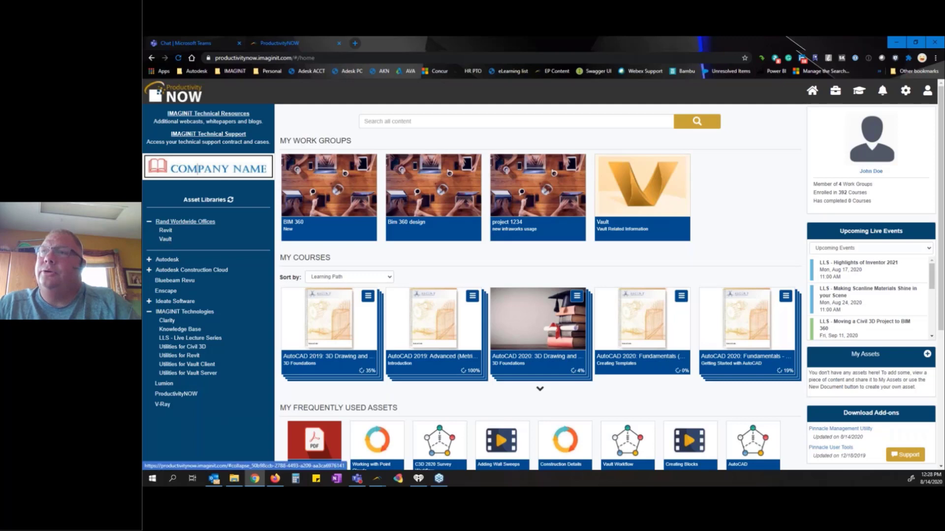
pyautogui.click(149, 260)
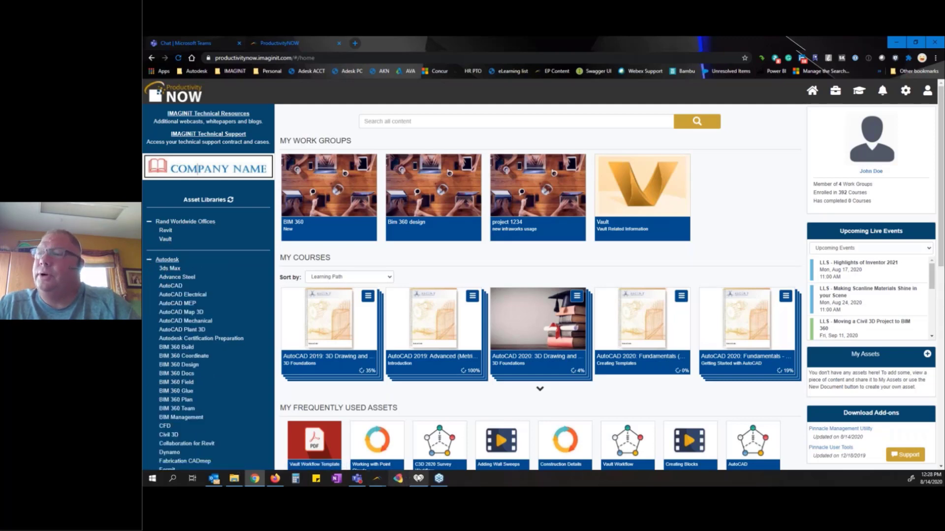
# Open asset library management in the Manage Content window, review the products available for a new asset library, and cancel its creation
pyautogui.moveTo(377, 478)
pyautogui.click(406, 451)
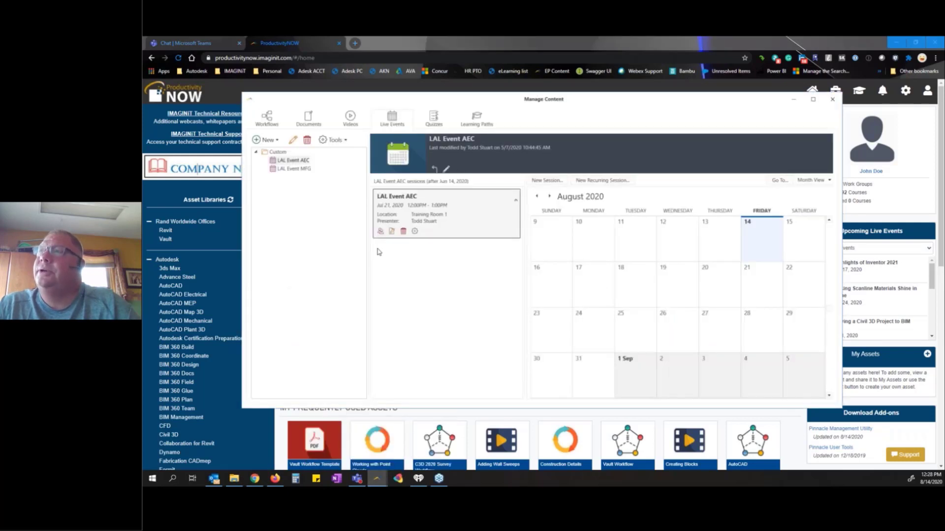
pyautogui.click(326, 141)
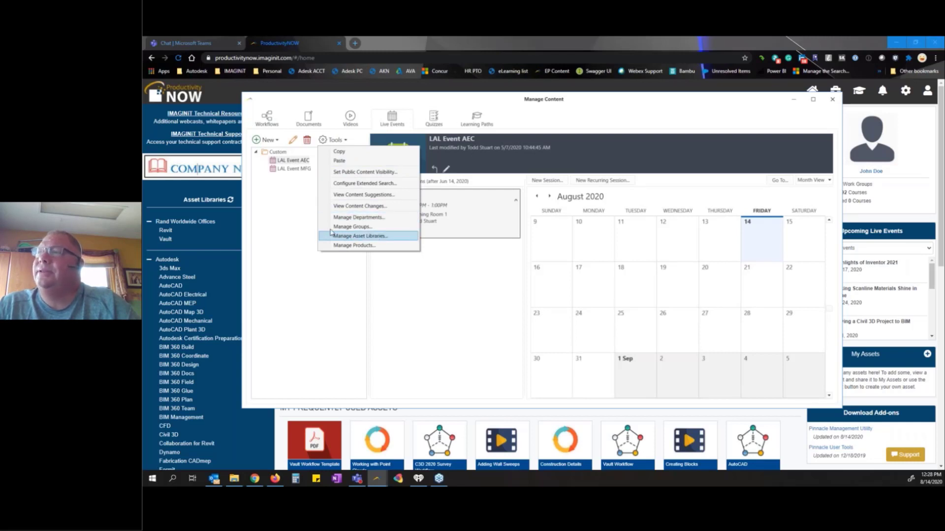
pyautogui.click(365, 236)
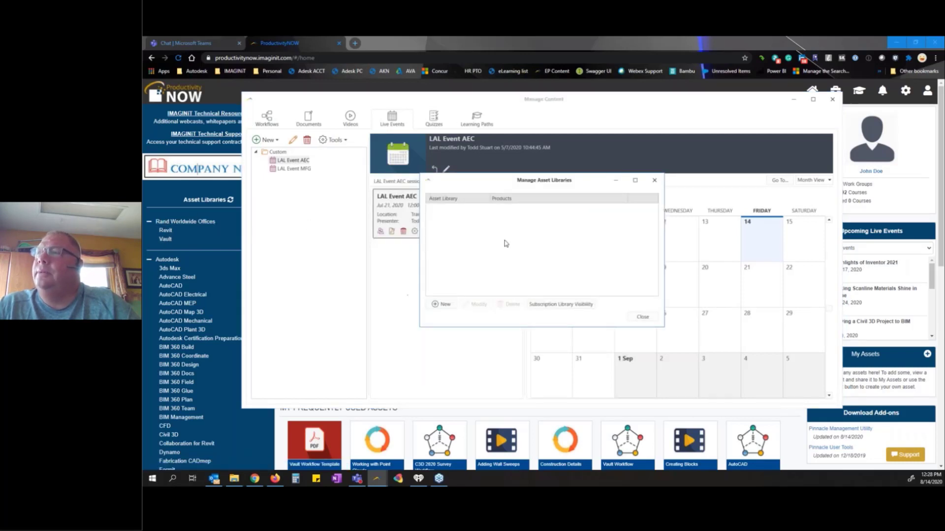
pyautogui.click(443, 305)
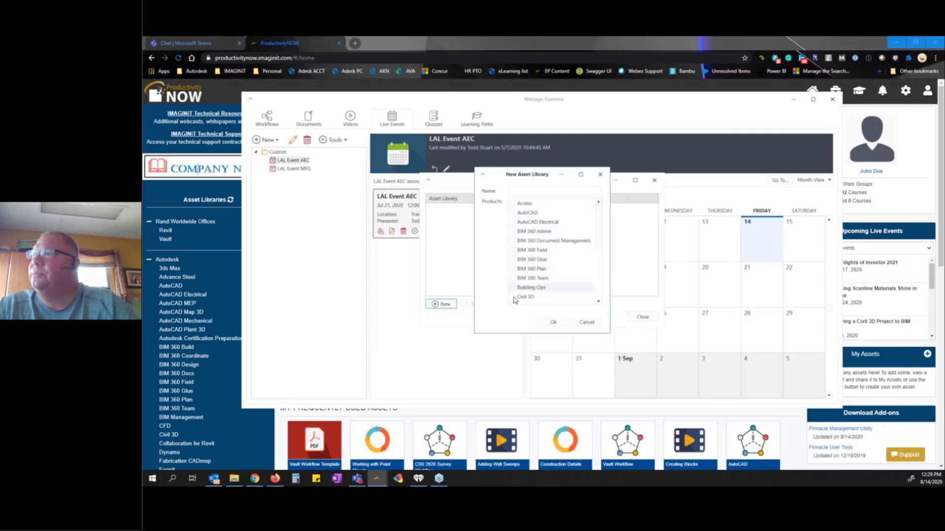
pyautogui.scroll(-5, 515, 301)
pyautogui.scroll(5, 514, 300)
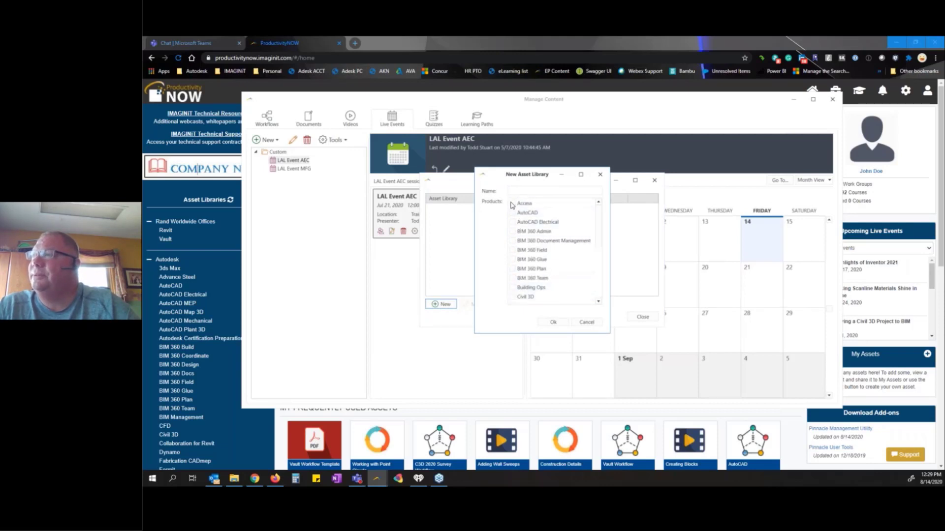
pyautogui.click(582, 323)
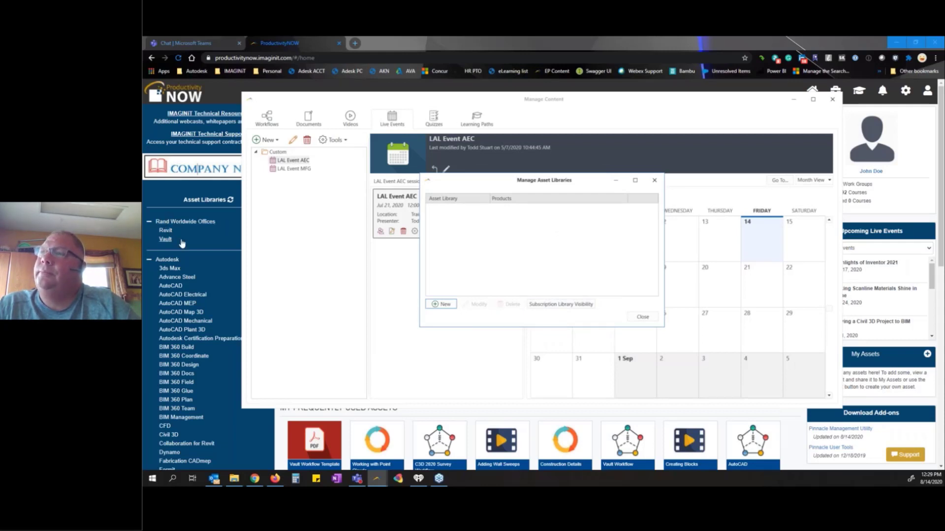
# Review the Subscription Library Visibility list without changing it, and close asset library management
pyautogui.click(574, 305)
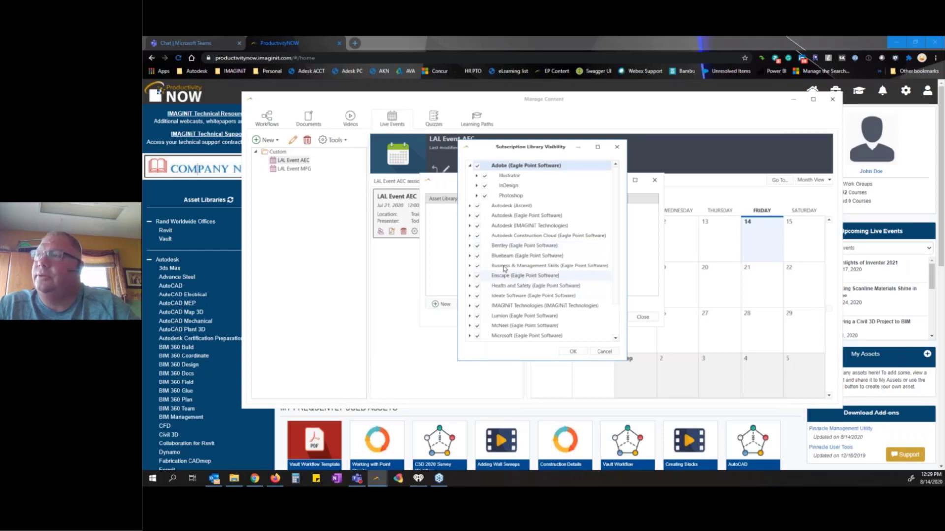
pyautogui.scroll(-2, 492, 327)
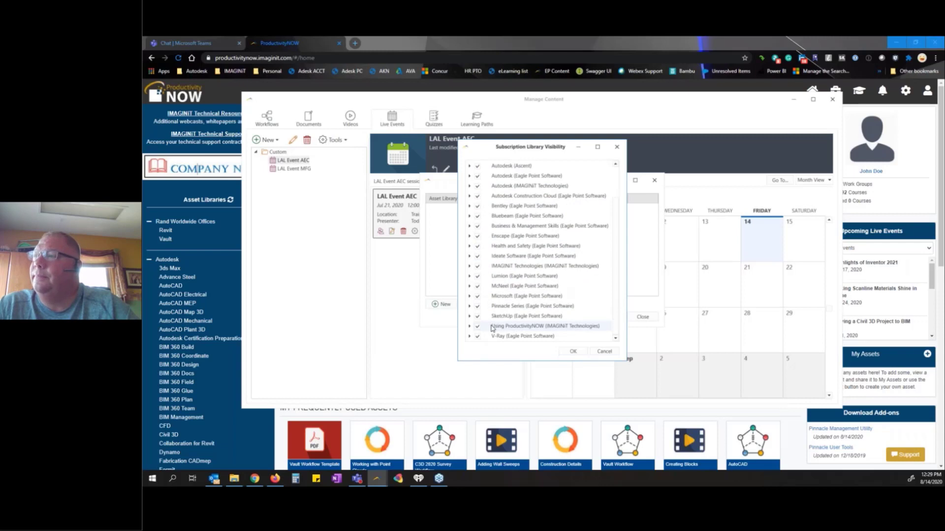
pyautogui.scroll(2, 492, 328)
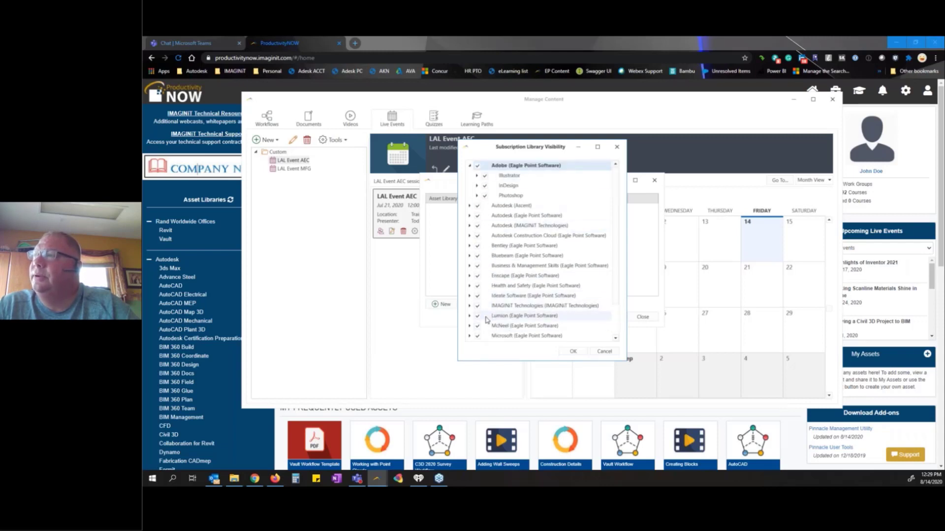
pyautogui.click(605, 352)
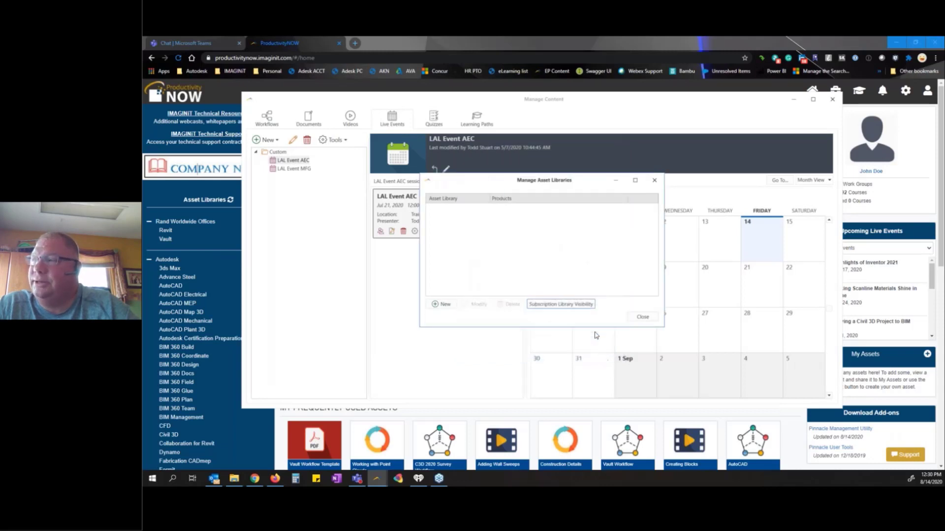
pyautogui.click(643, 317)
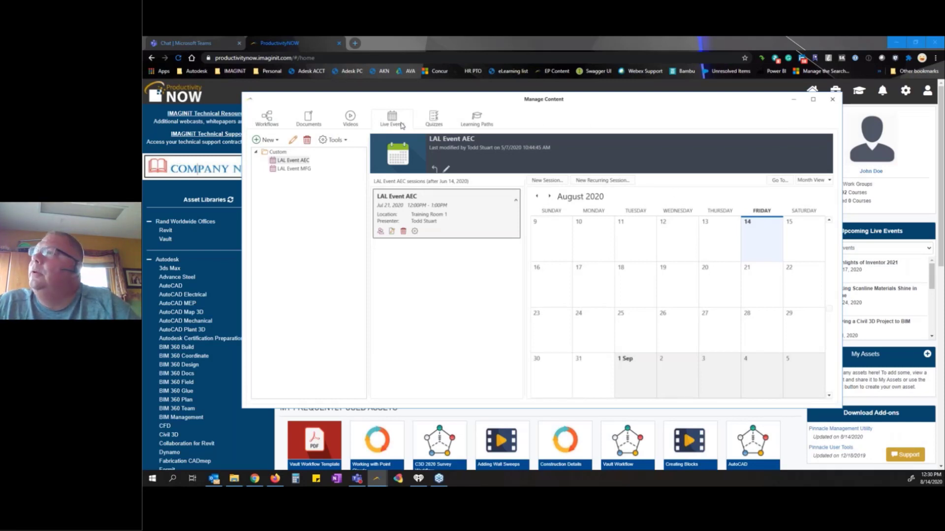
# Open the extended search configuration in the Manage Content window and review its Title, Description and Search URL settings
pyautogui.click(325, 140)
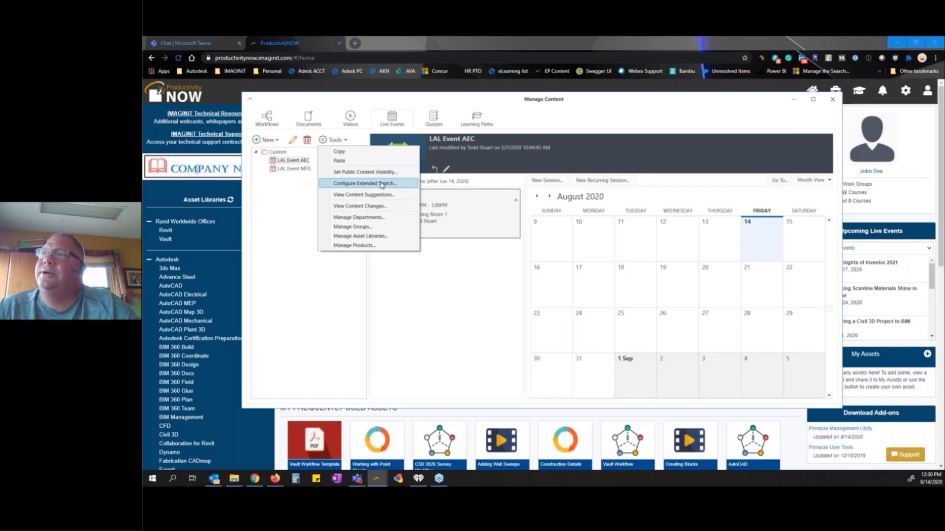
pyautogui.click(381, 184)
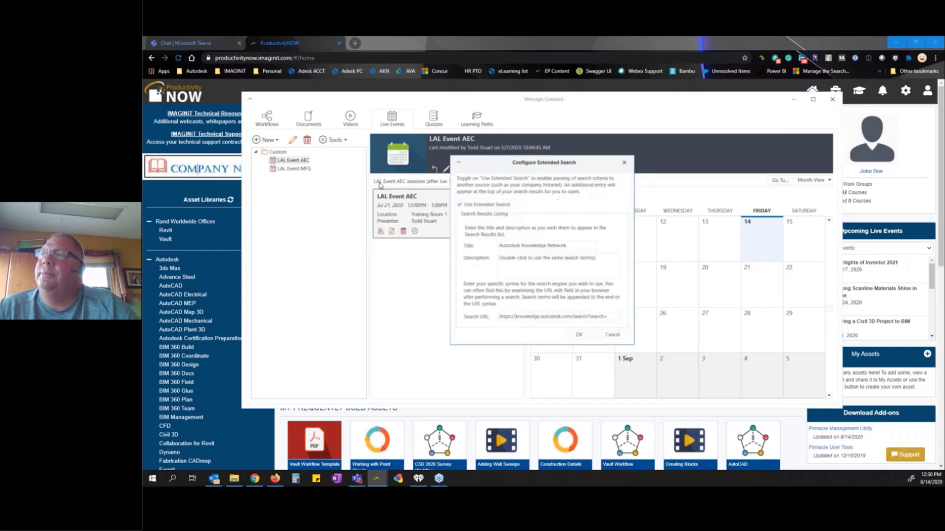
pyautogui.click(514, 318)
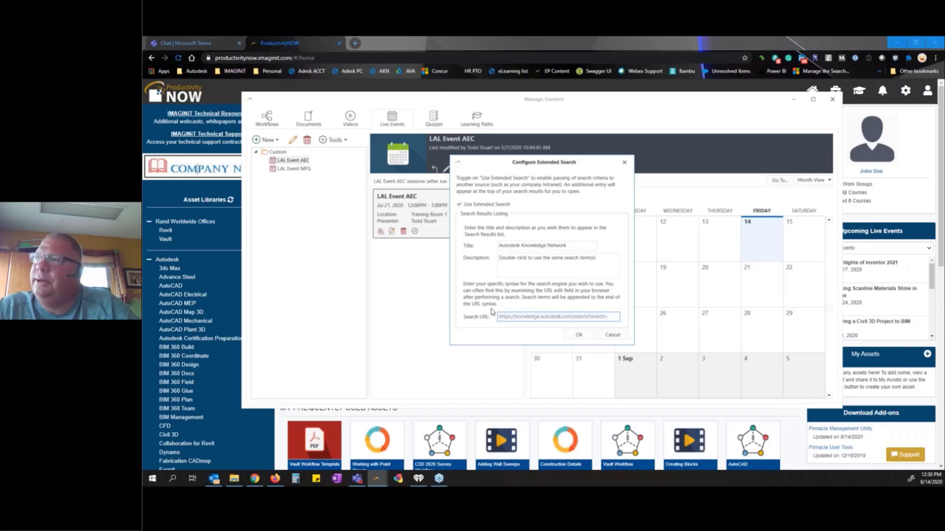
# Switch to the ProductivityNOW portal, search all content for "blocks", and highlight the Continue Search in Autodesk Knowledge Network entry
pyautogui.click(474, 413)
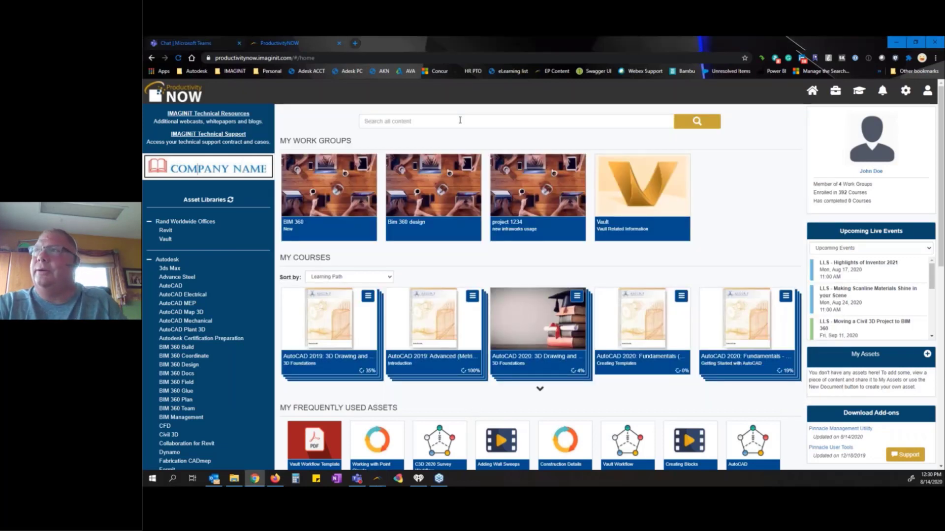
pyautogui.write('blocks')
pyautogui.press('Return')
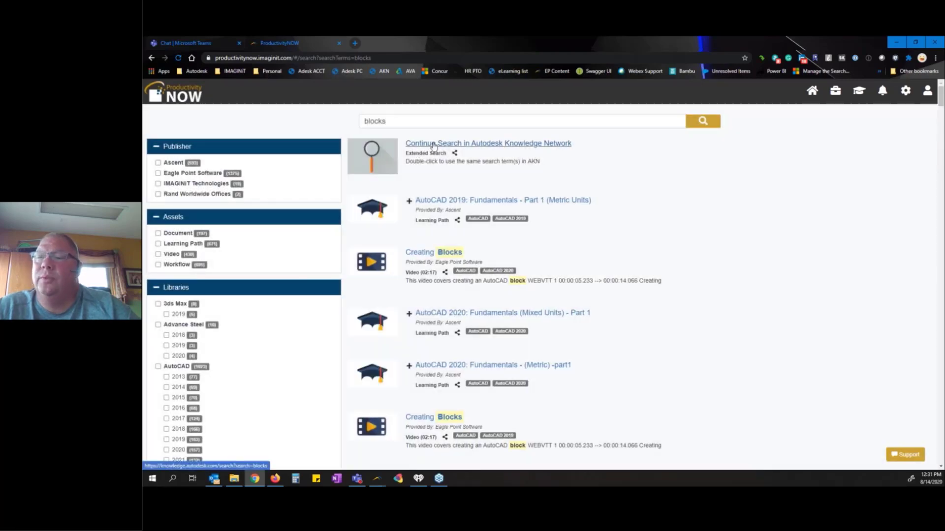
pyautogui.moveTo(573, 143); pyautogui.dragTo(405, 144)
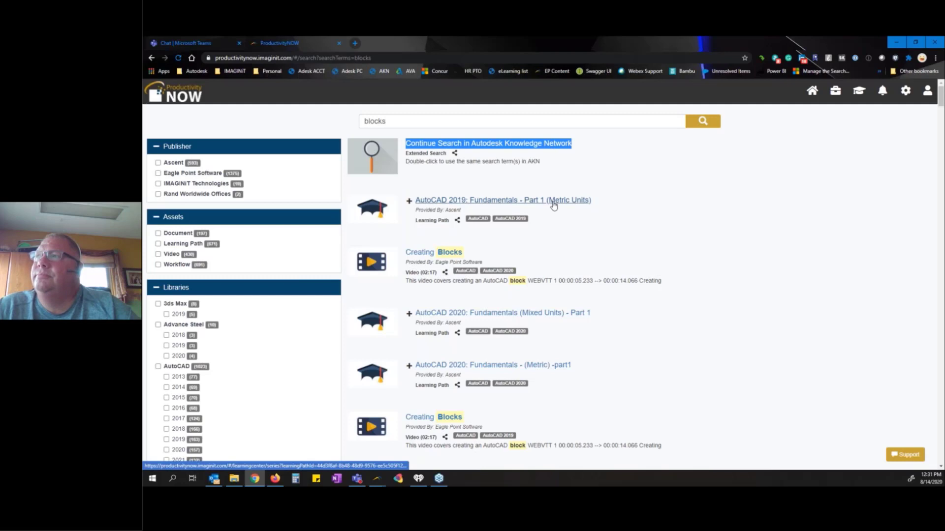
# Return to the Management Utility and cancel the extended search configuration without changing it
pyautogui.moveTo(376, 478)
pyautogui.click(401, 443)
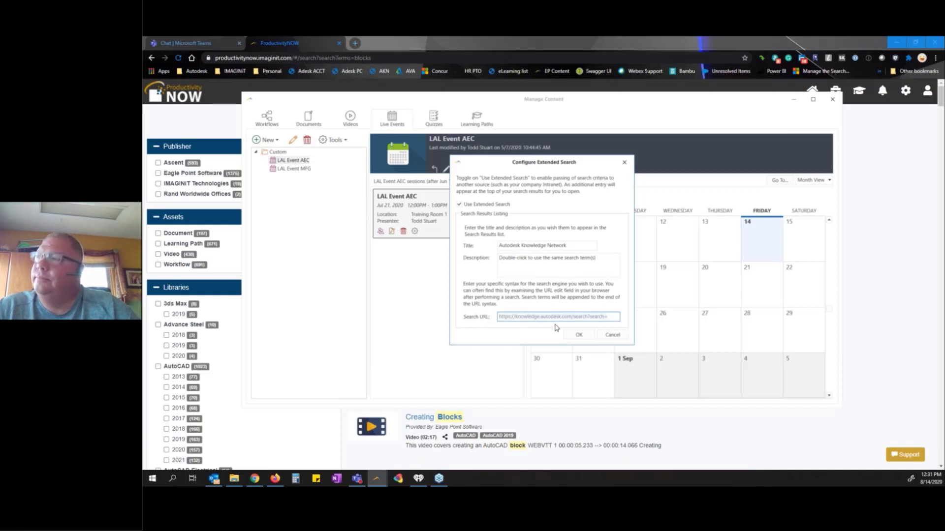
pyautogui.click(614, 335)
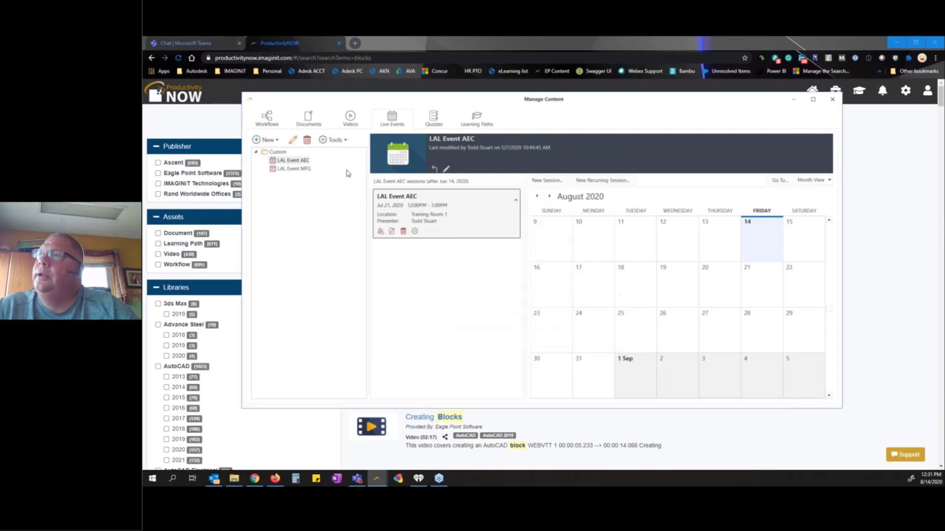
# Review the list of content suggestions from users in the Manage Content window, and close it
pyautogui.click(331, 140)
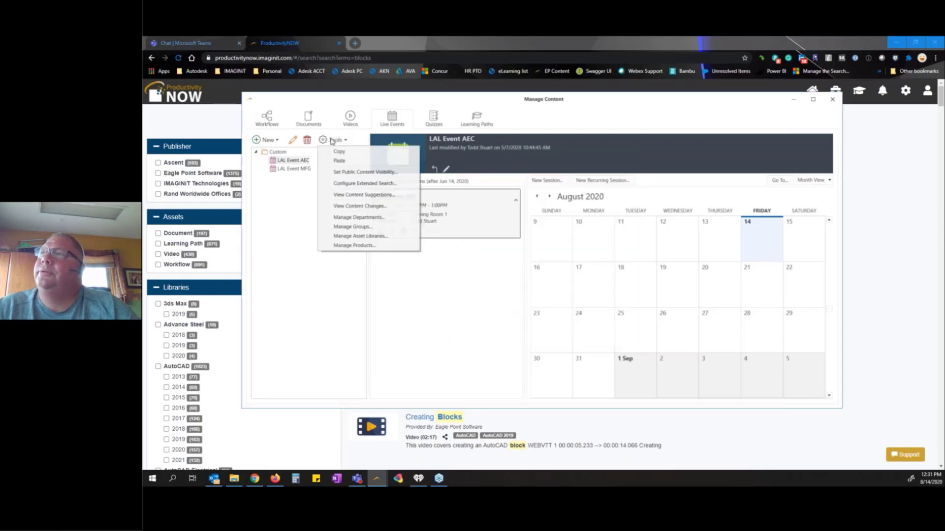
pyautogui.click(341, 196)
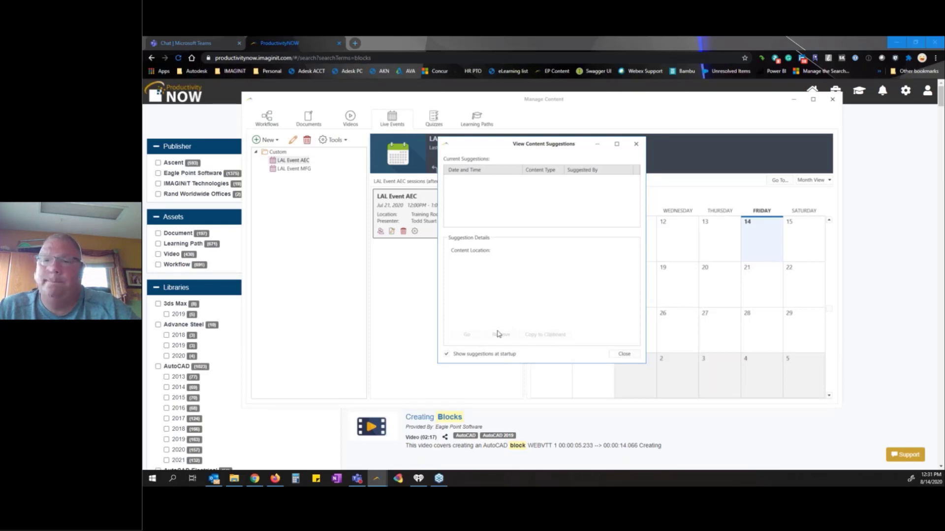
pyautogui.click(623, 354)
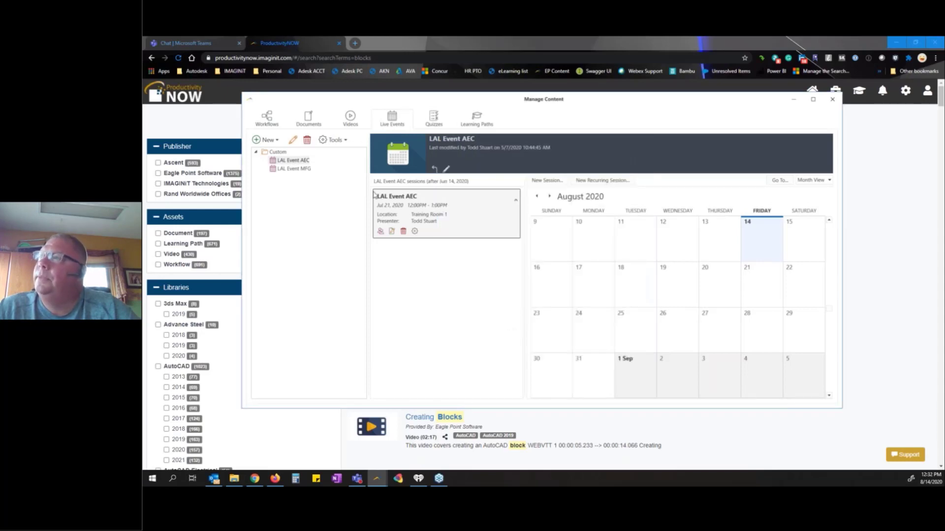
pyautogui.click(326, 142)
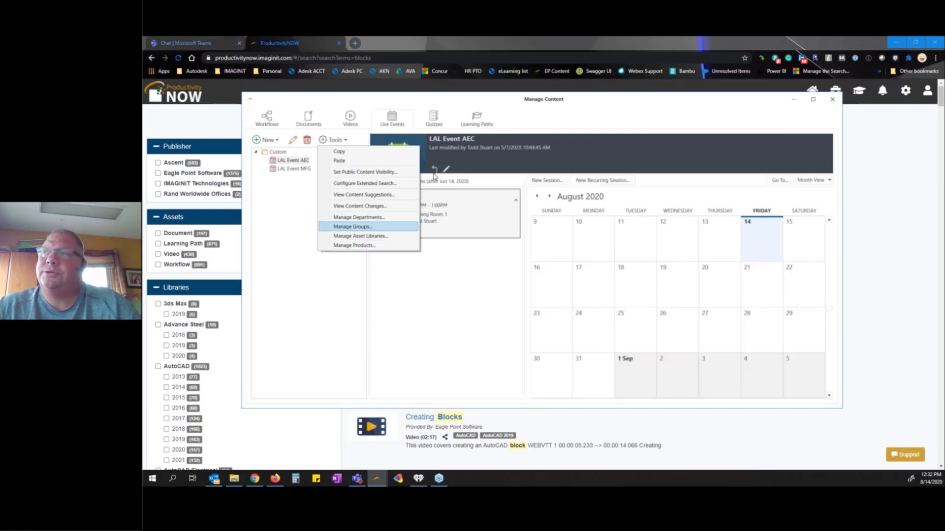
pyautogui.click(572, 117)
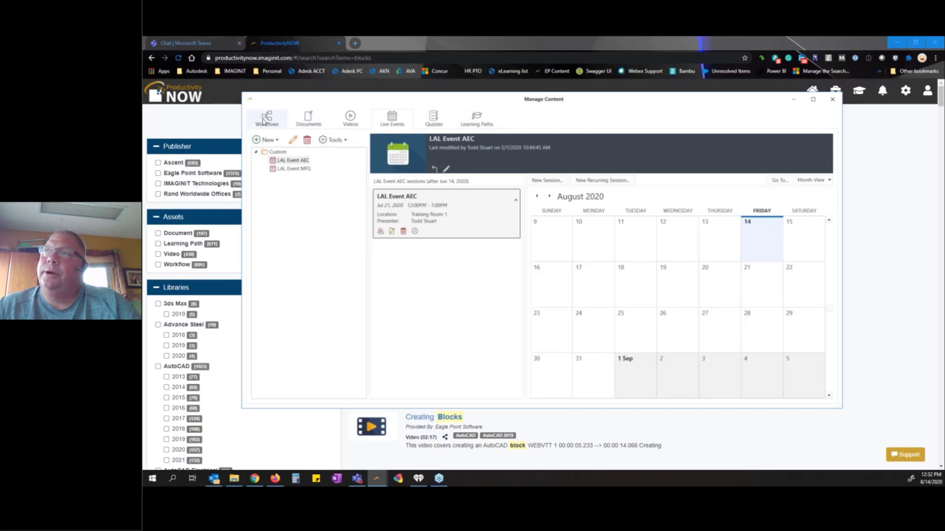